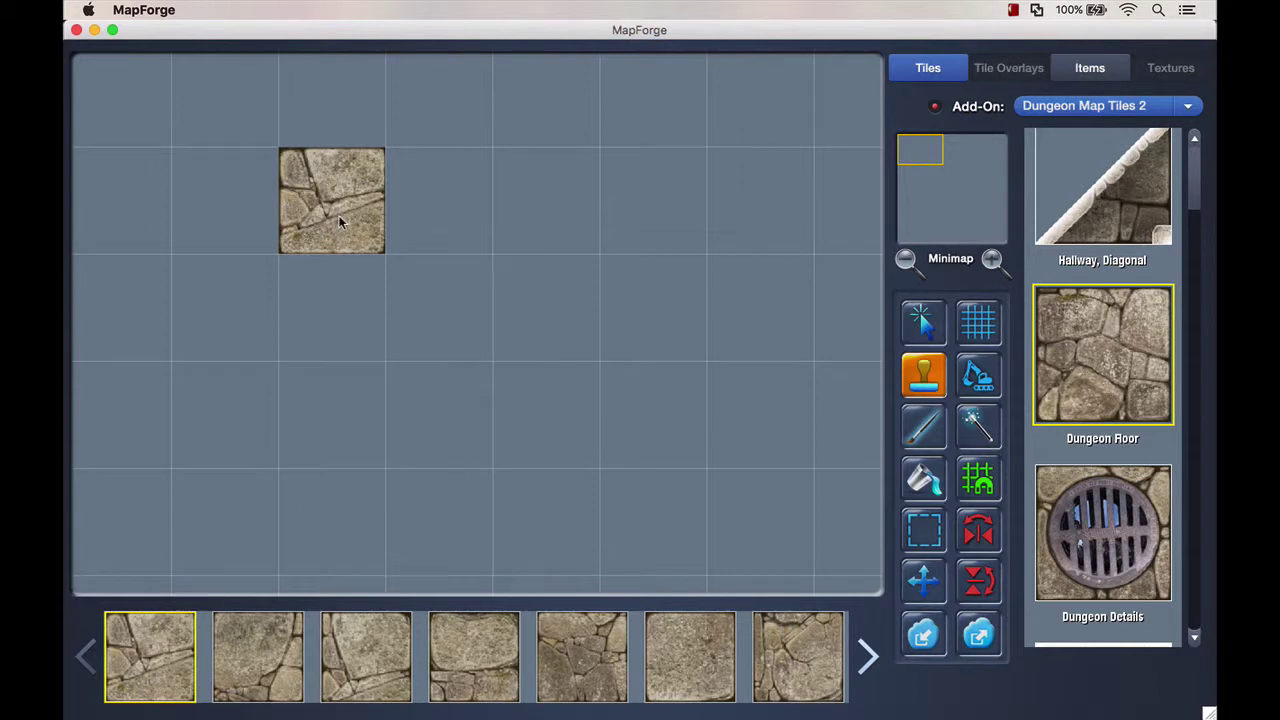
Stamp Dungeon Floor tiles across four cells in a row, plus one more beneath it
left_click(342, 215)
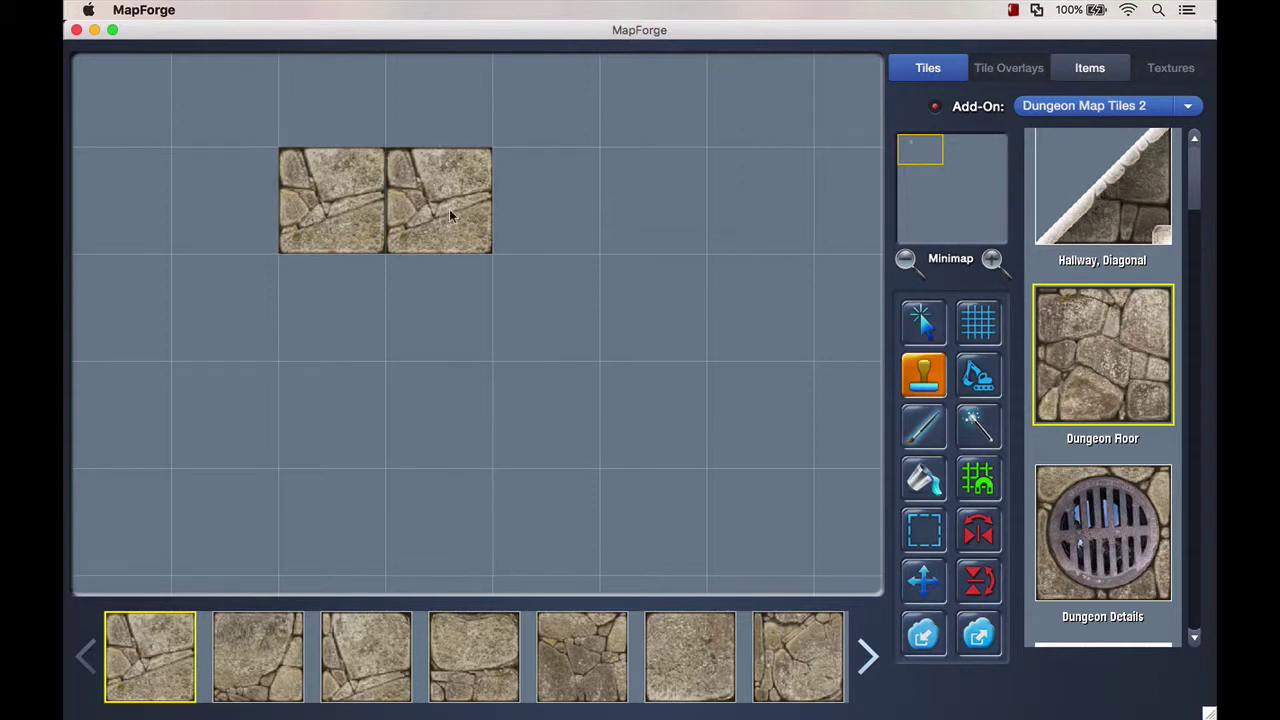
left_click(449, 209)
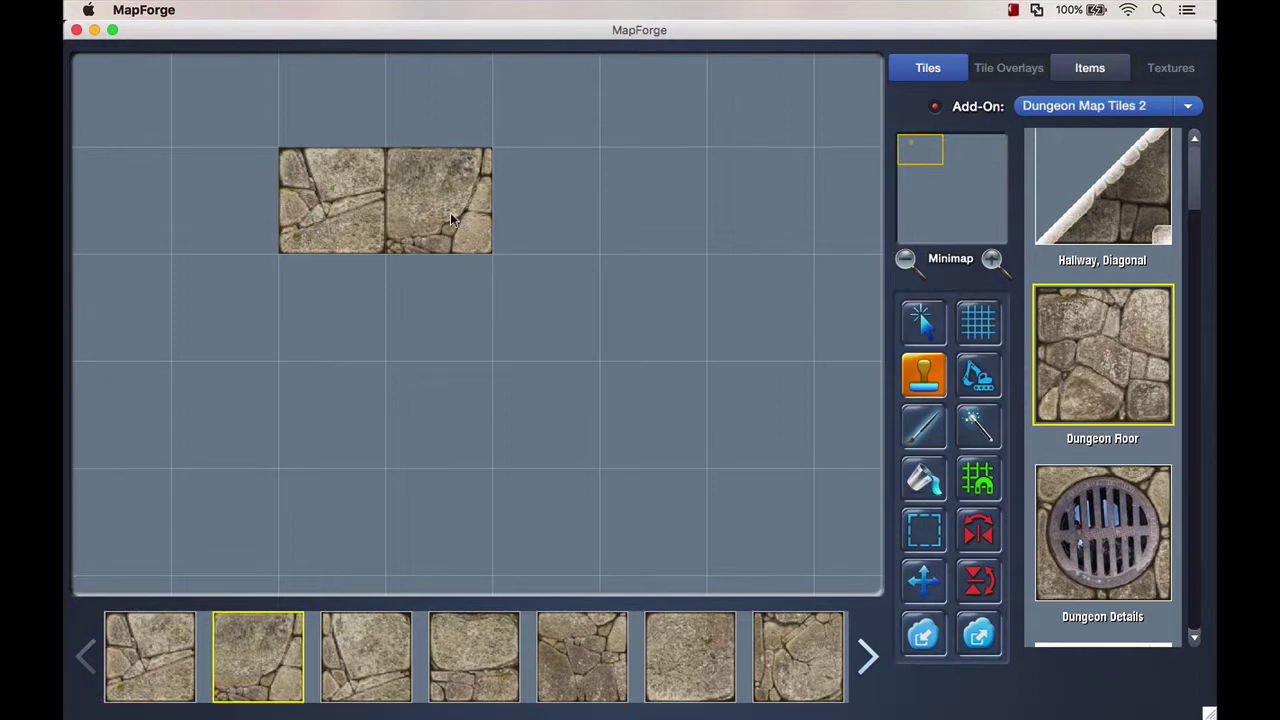
left_click(452, 220)
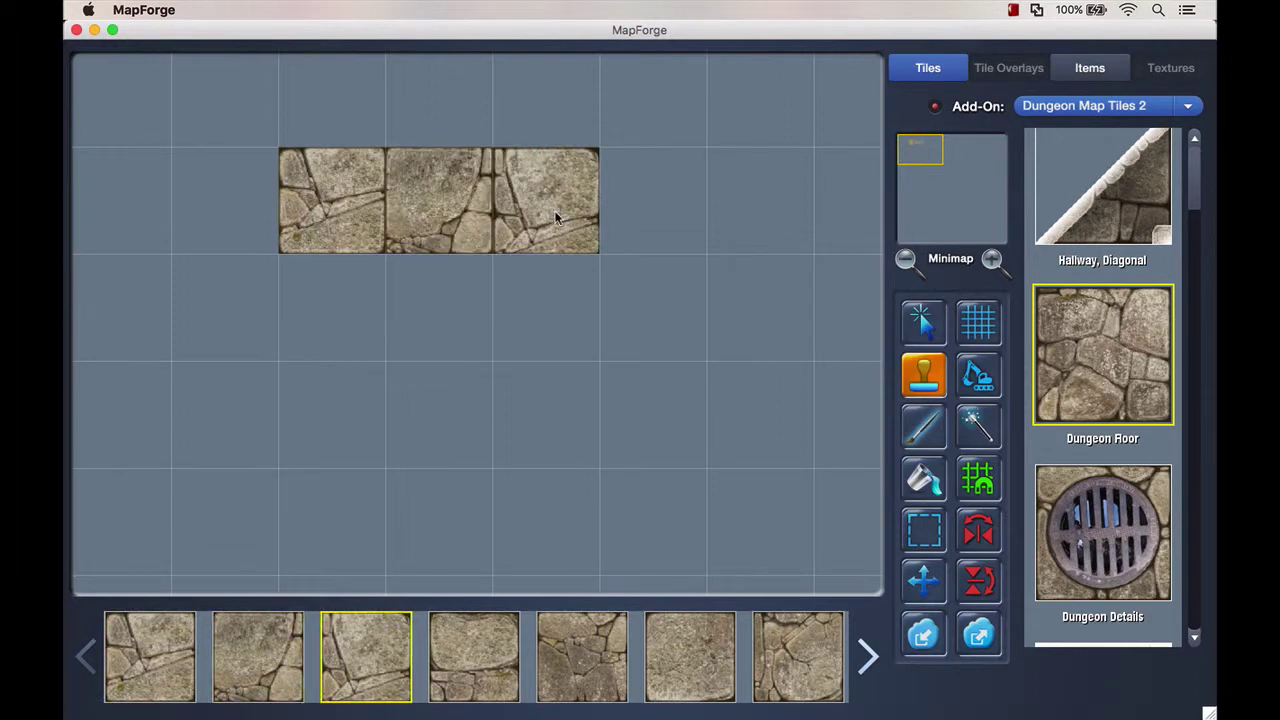
left_click(556, 218)
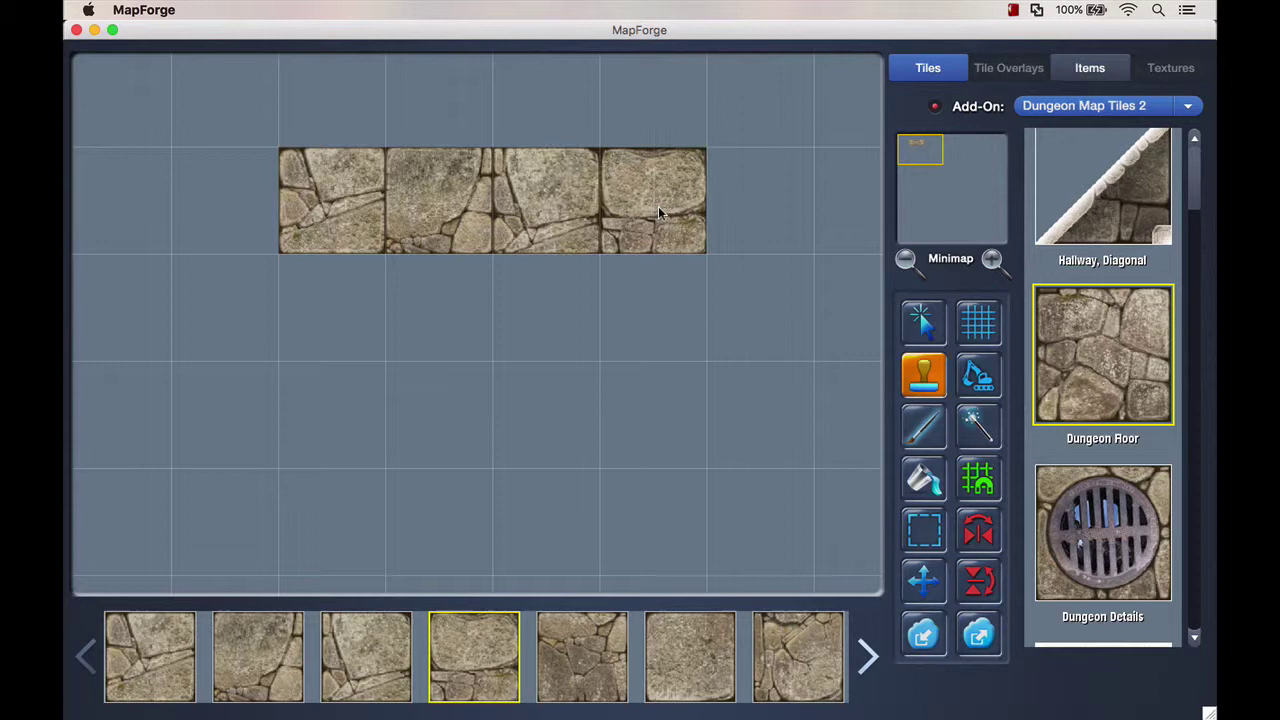
left_click(659, 213)
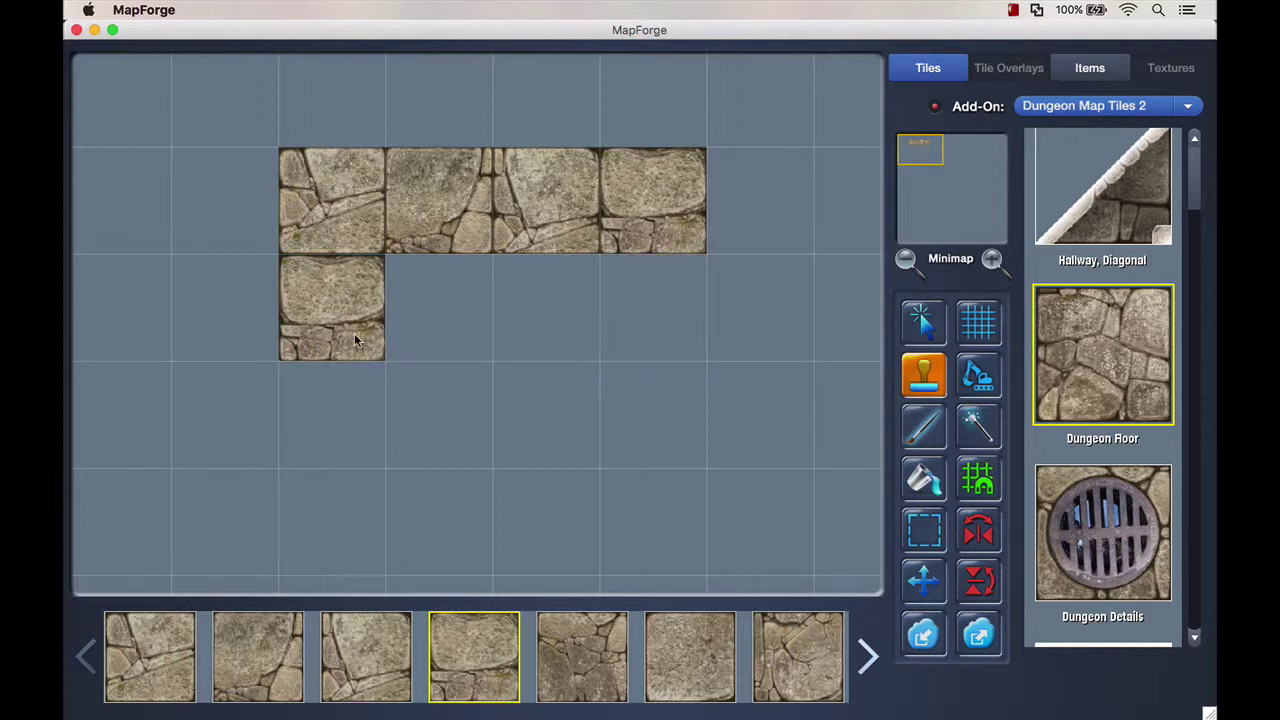
Stamp Dungeon Floor tiles across the second and third rows beneath the first row
left_click(355, 341)
left_click(475, 325)
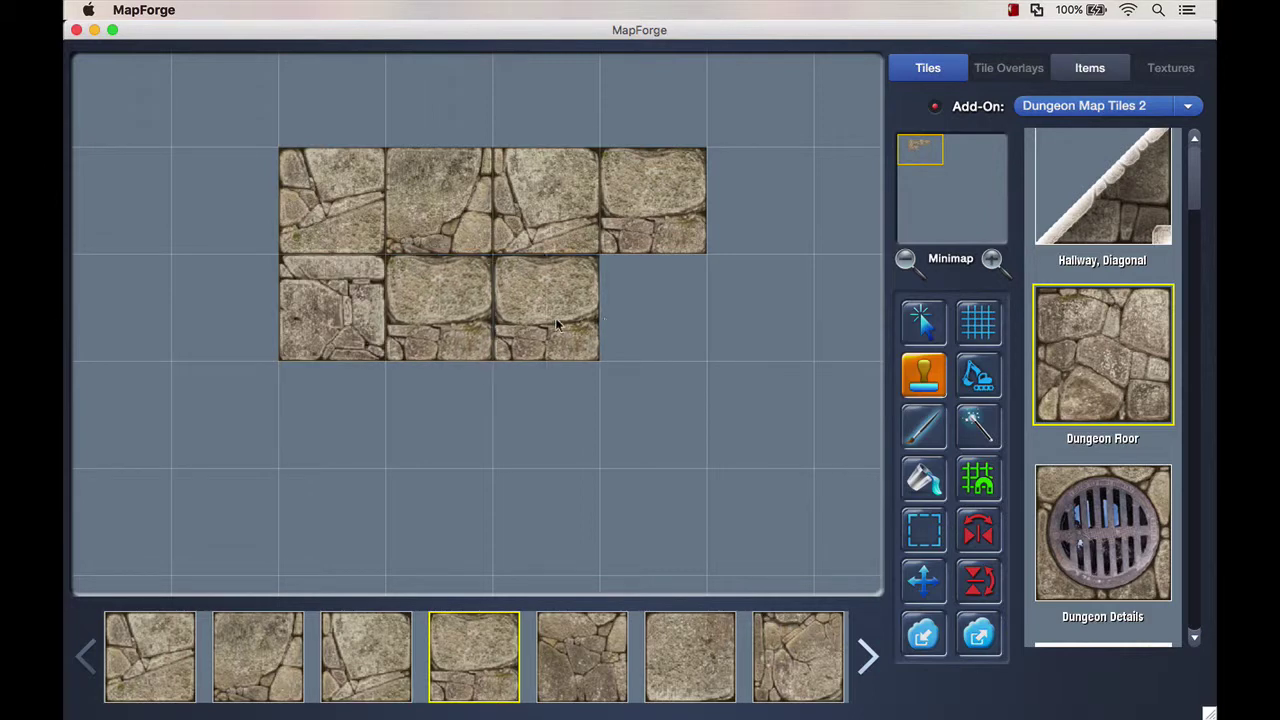
left_click(560, 325)
left_click(655, 325)
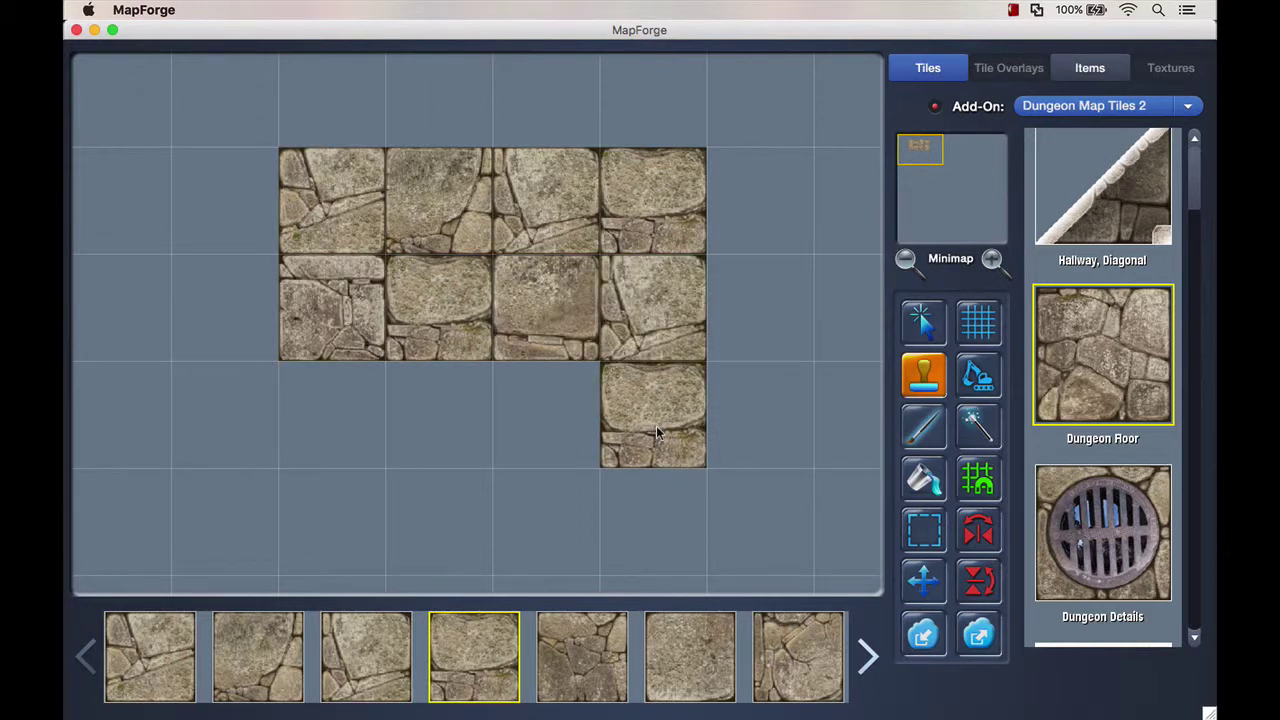
left_click(661, 430)
left_click(560, 436)
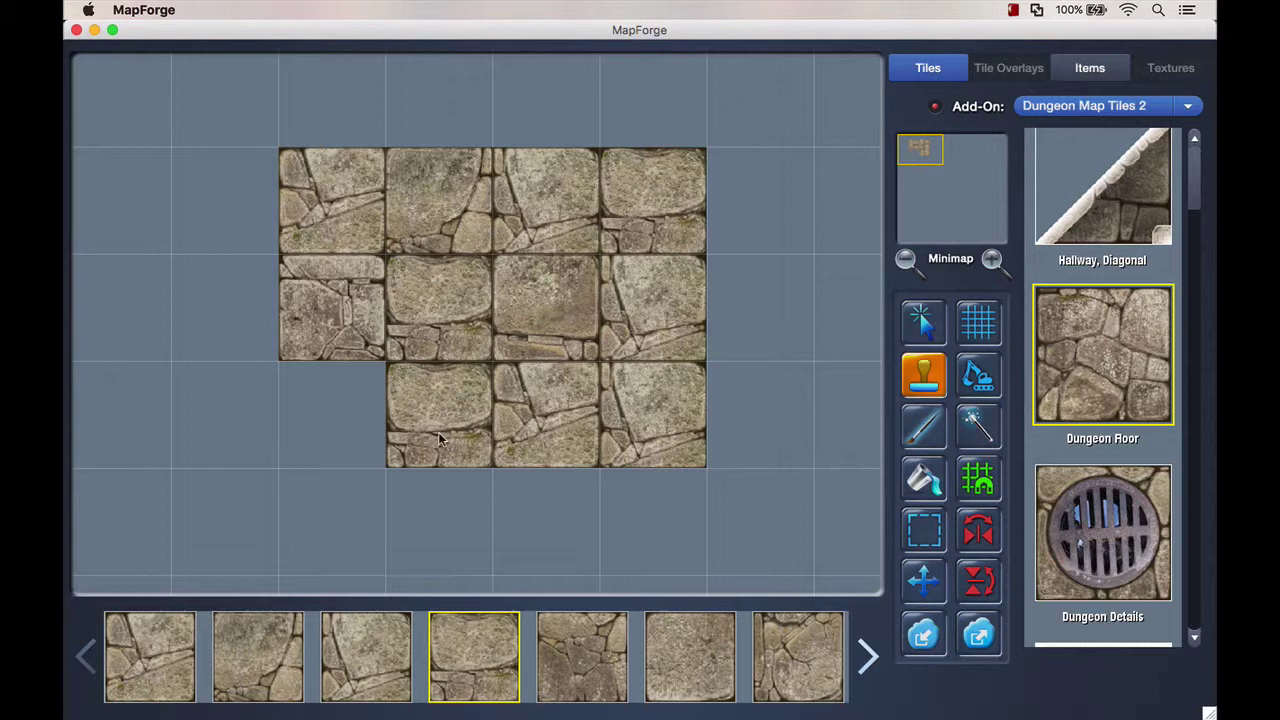
left_click(450, 440)
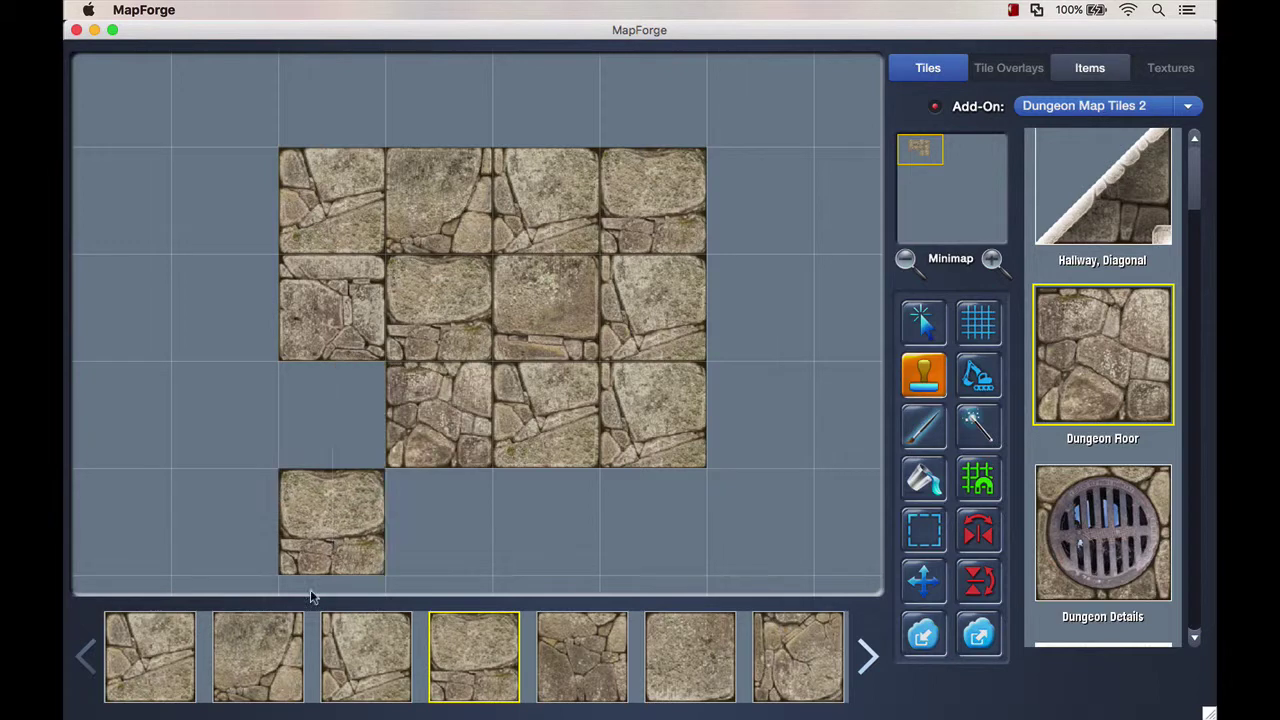
Reveal more floor variants and paint the leftmost column from bottom to top
left_click(868, 655)
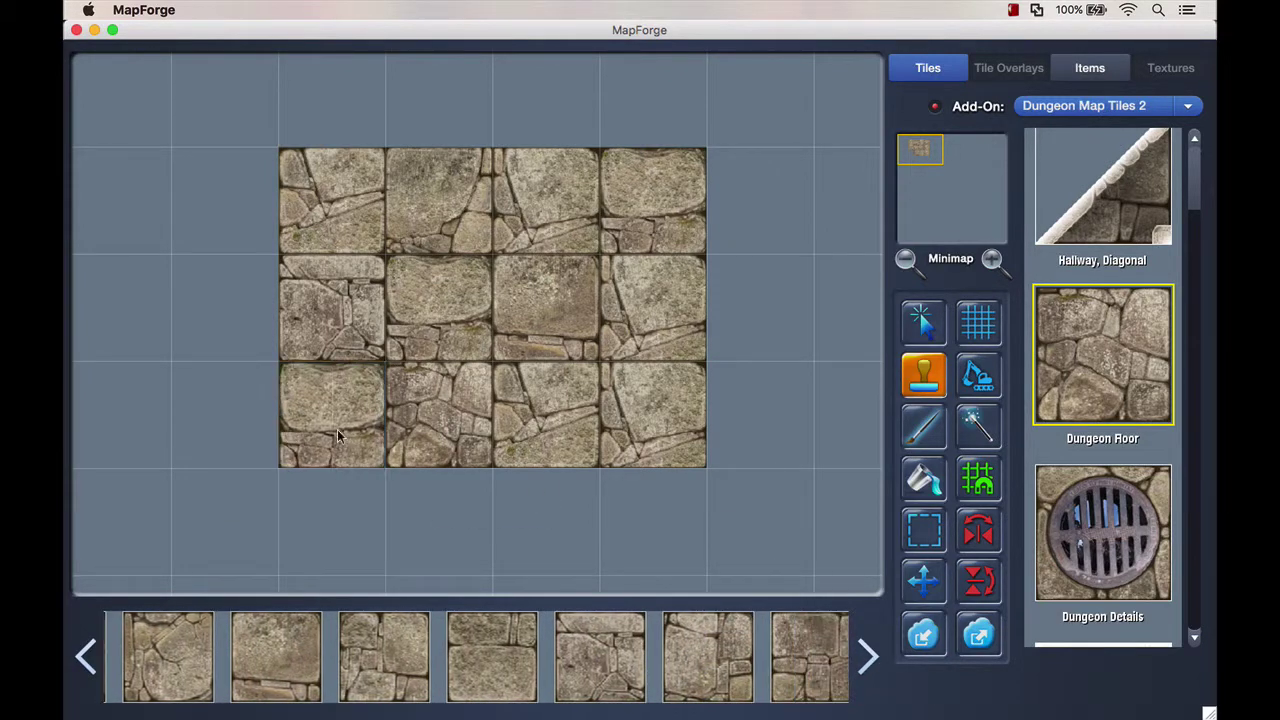
left_click(305, 425)
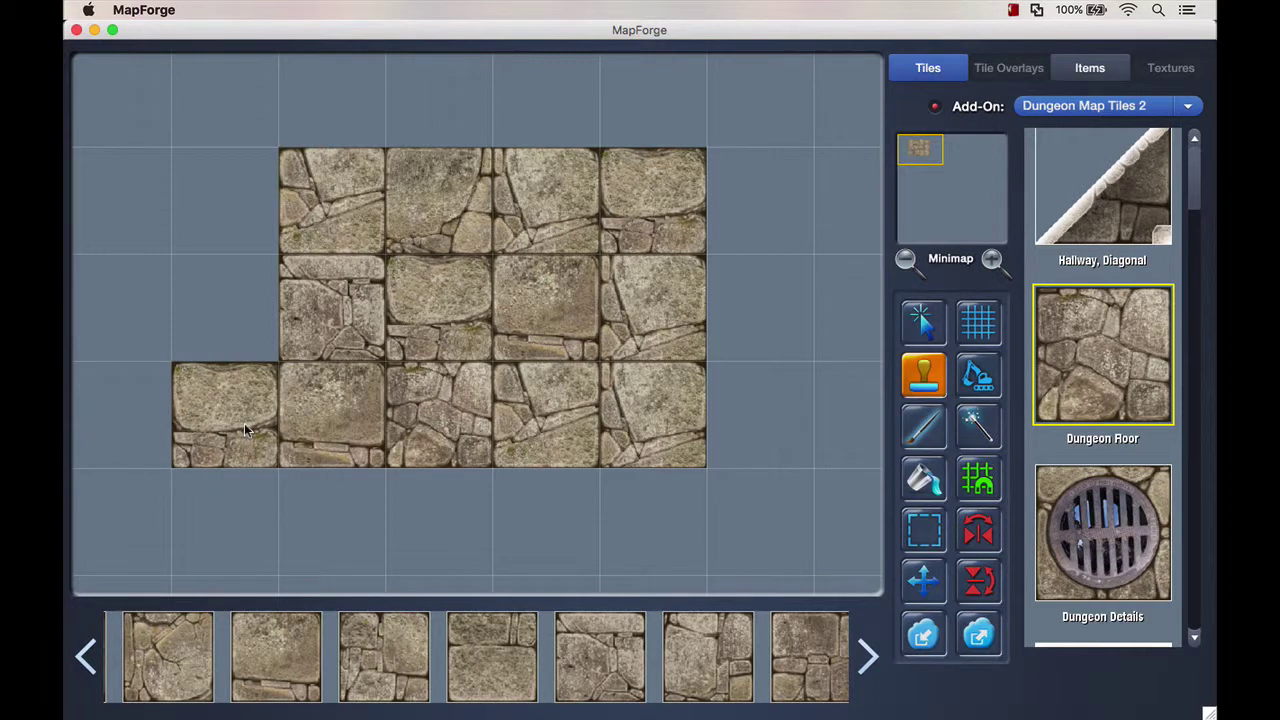
left_click_drag(244, 423, 236, 203)
left_click(236, 203)
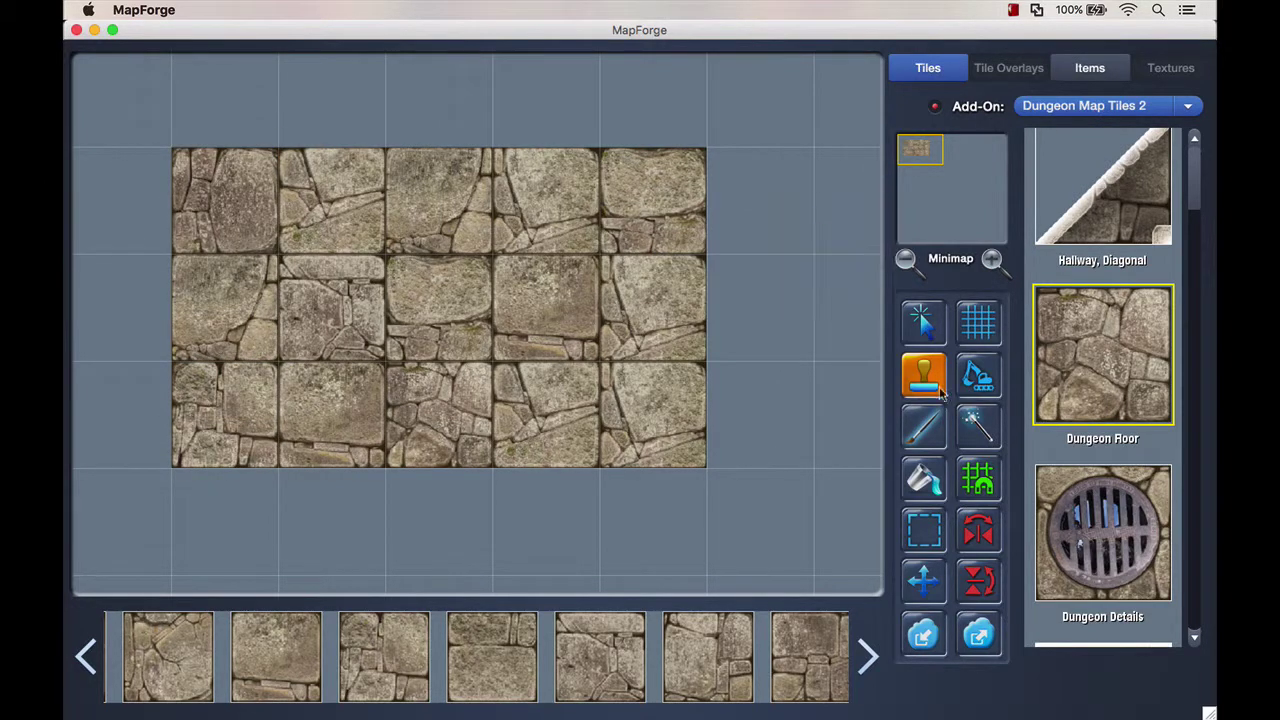
Flood-fill the whole map with Dungeon Floor using the Bucket tool, then pan via the minimap
left_click(922, 479)
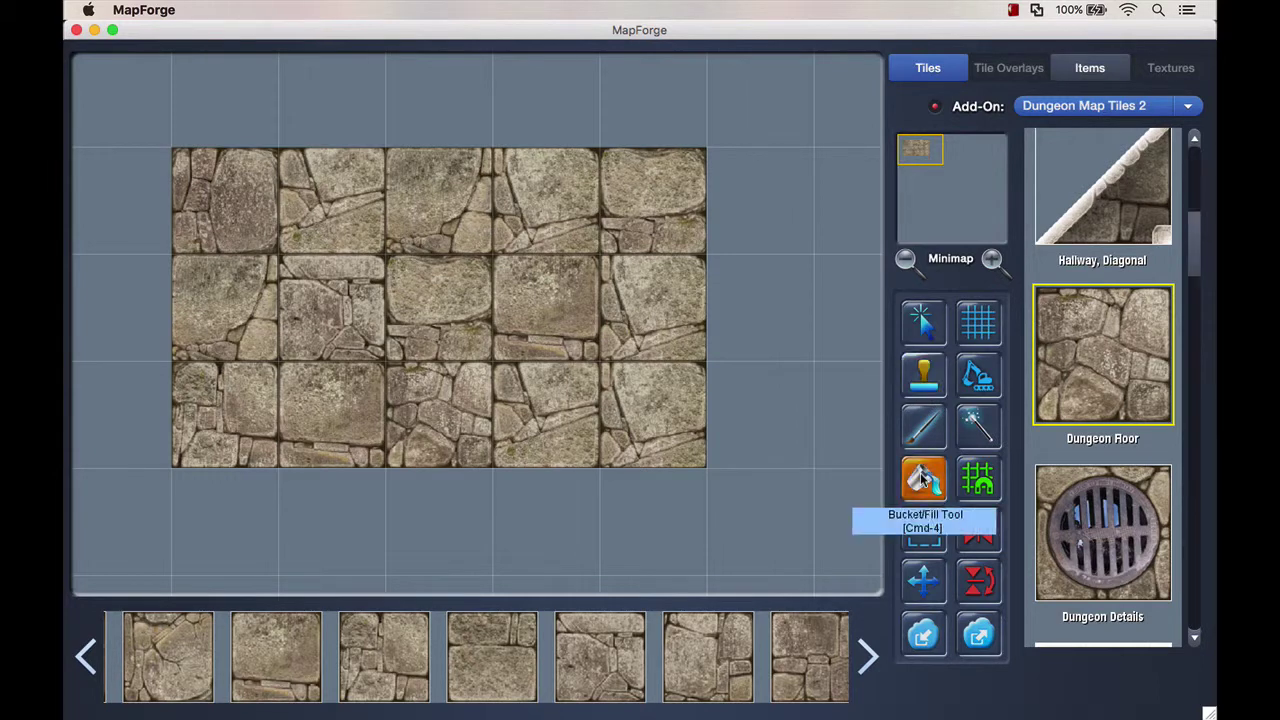
left_click(797, 311)
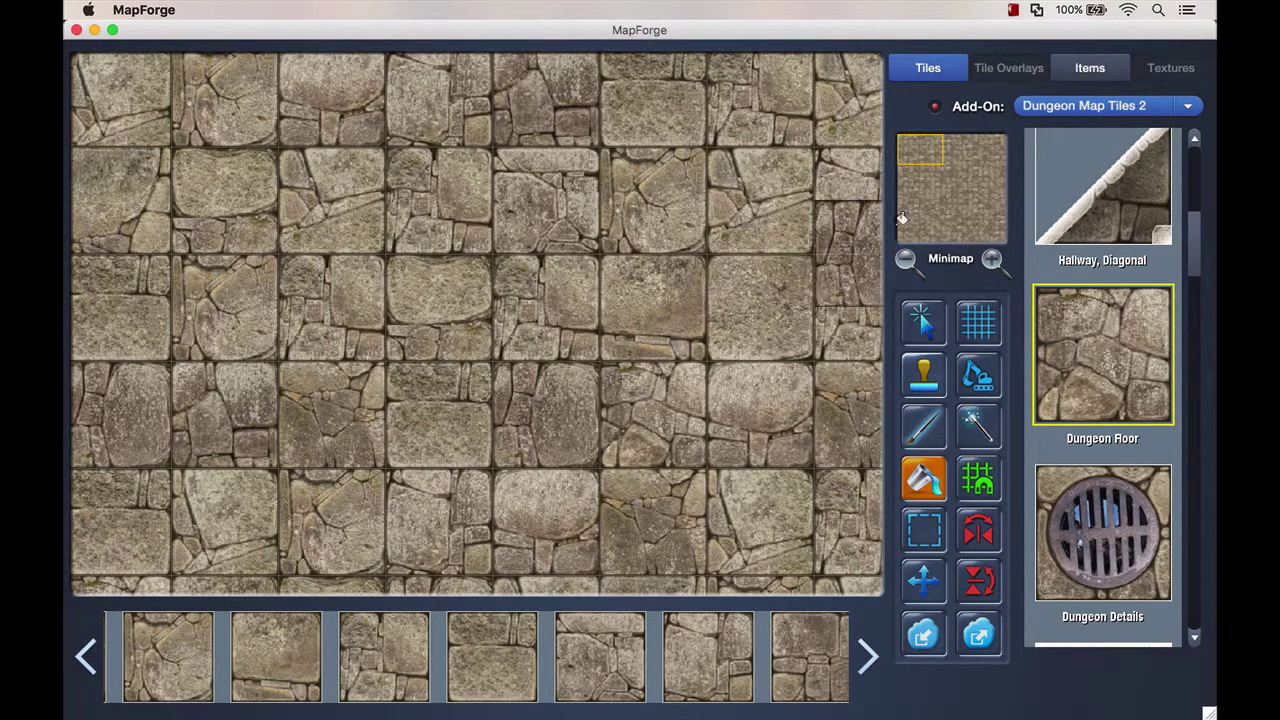
left_click_drag(928, 158, 981, 191)
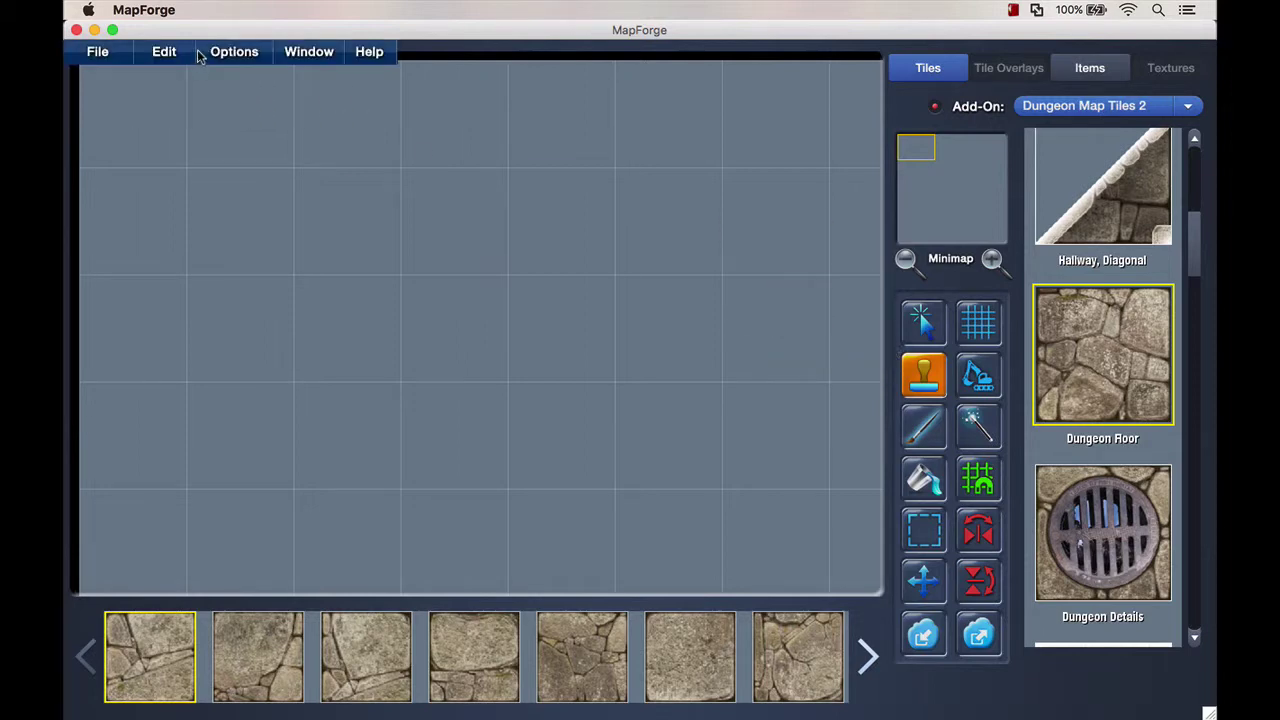
Choose Options > Background Image to show the background settings panel
left_click(224, 55)
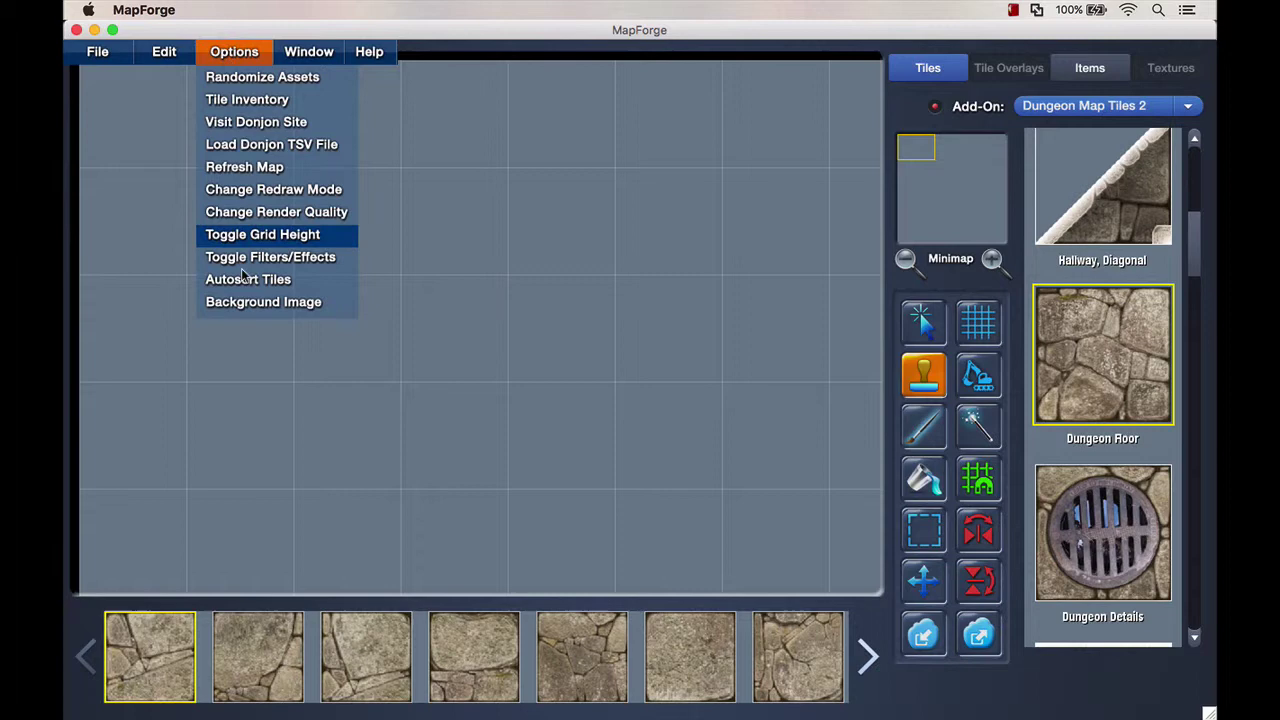
left_click(245, 302)
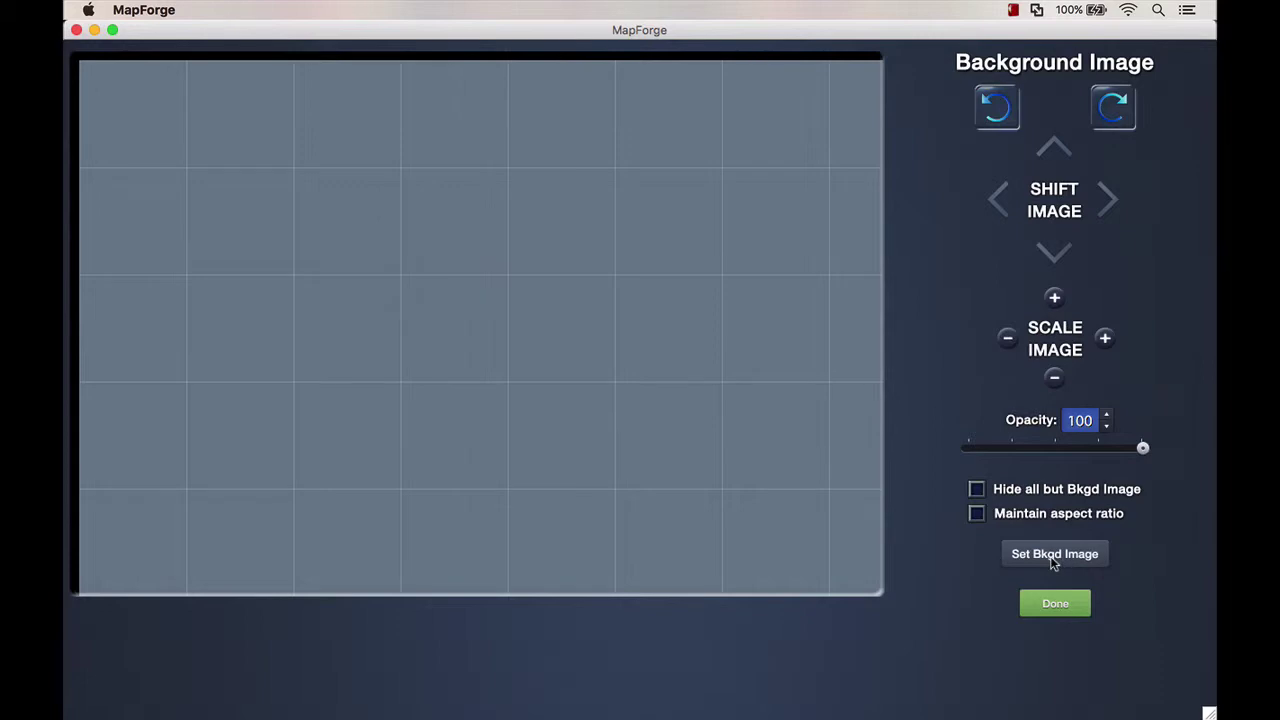
key("super+Tab")
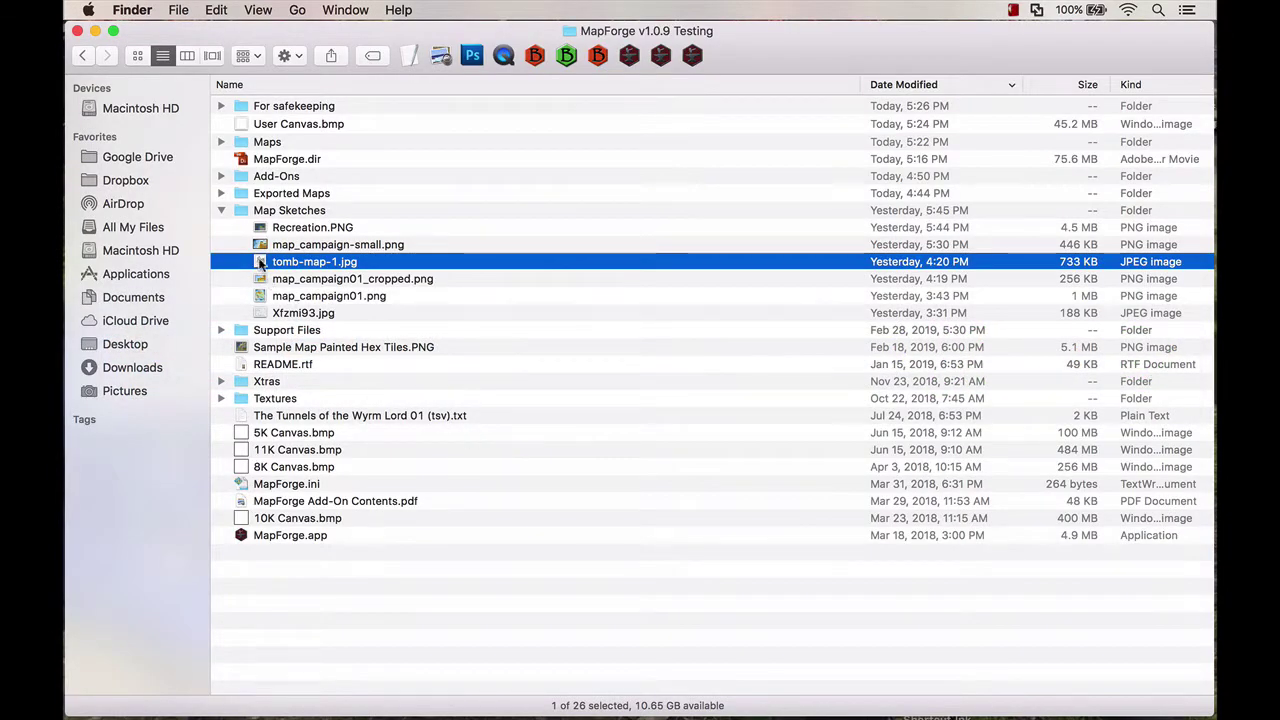
double_click(259, 262)
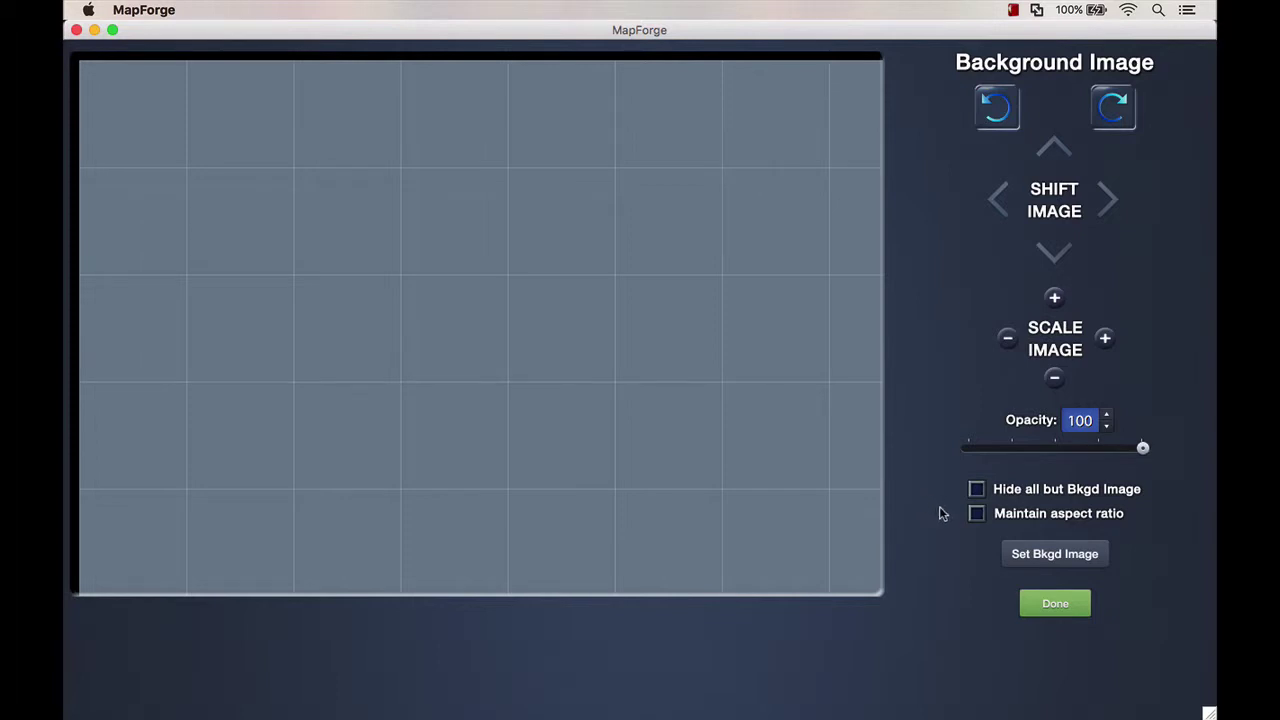
Load tomb-map-1.jpg from the Map Sketches folder as the background, then zoom out
left_click(1051, 556)
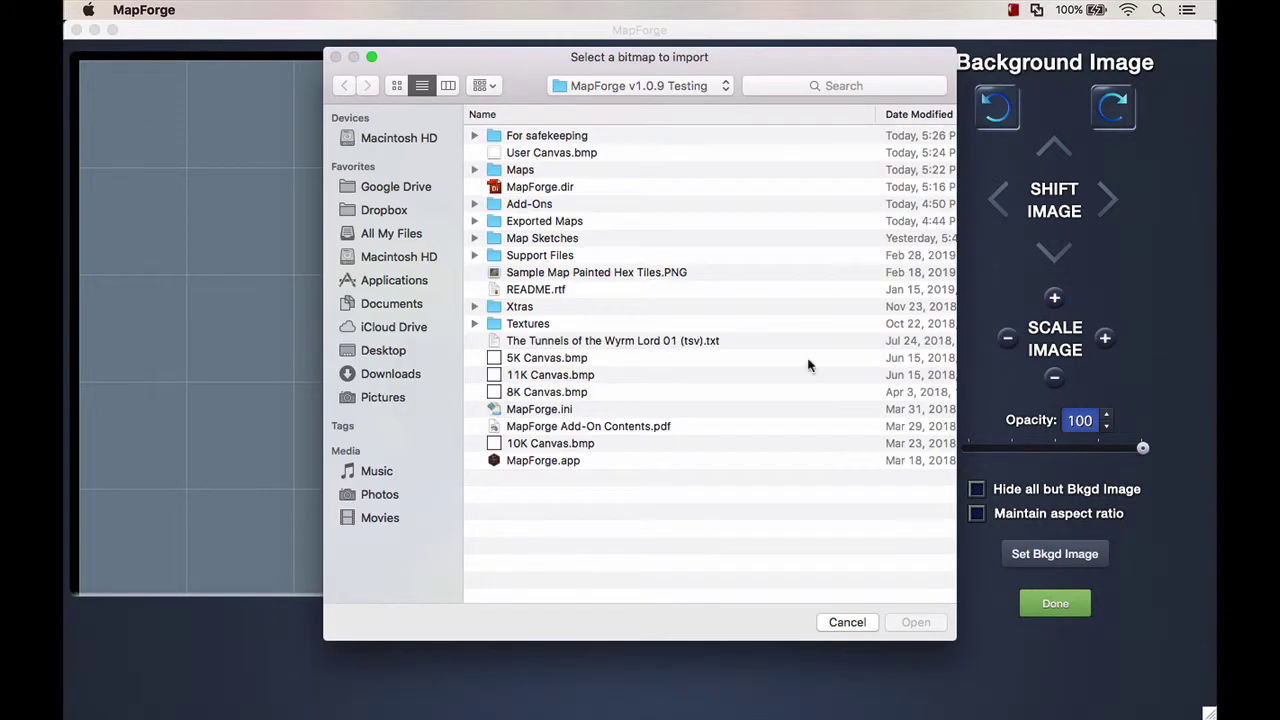
left_click(686, 88)
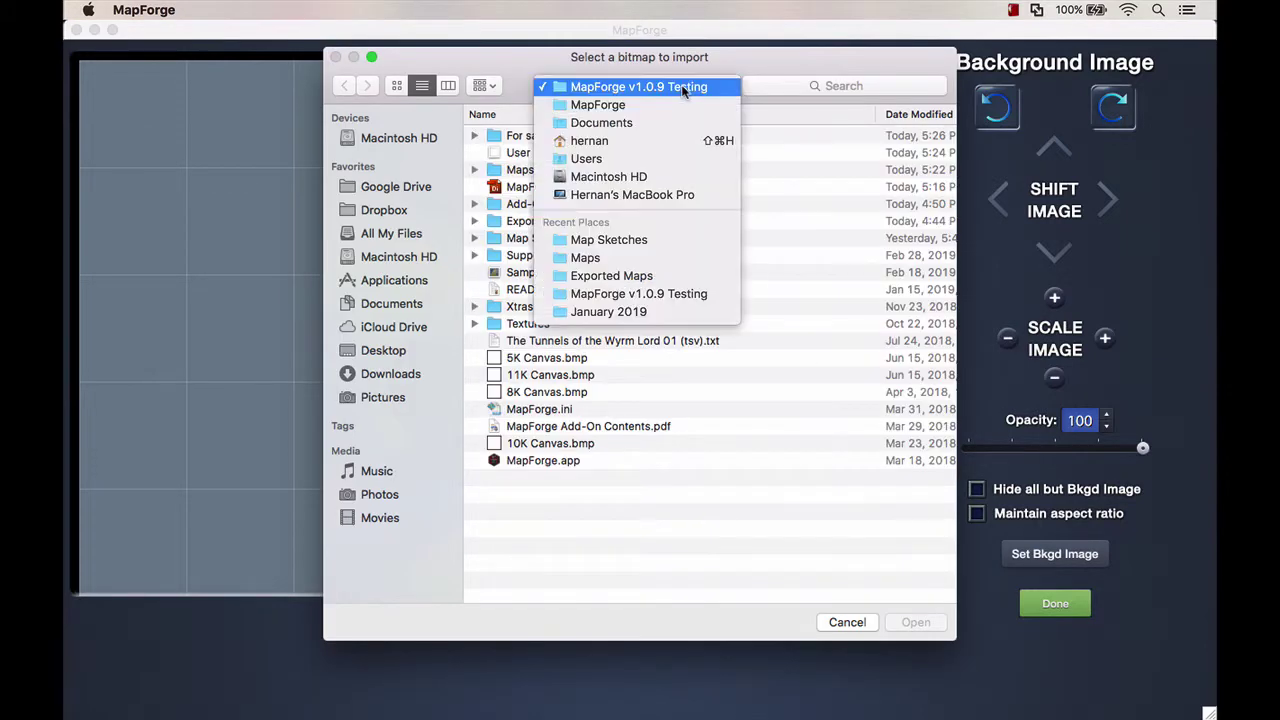
left_click(608, 240)
double_click(506, 172)
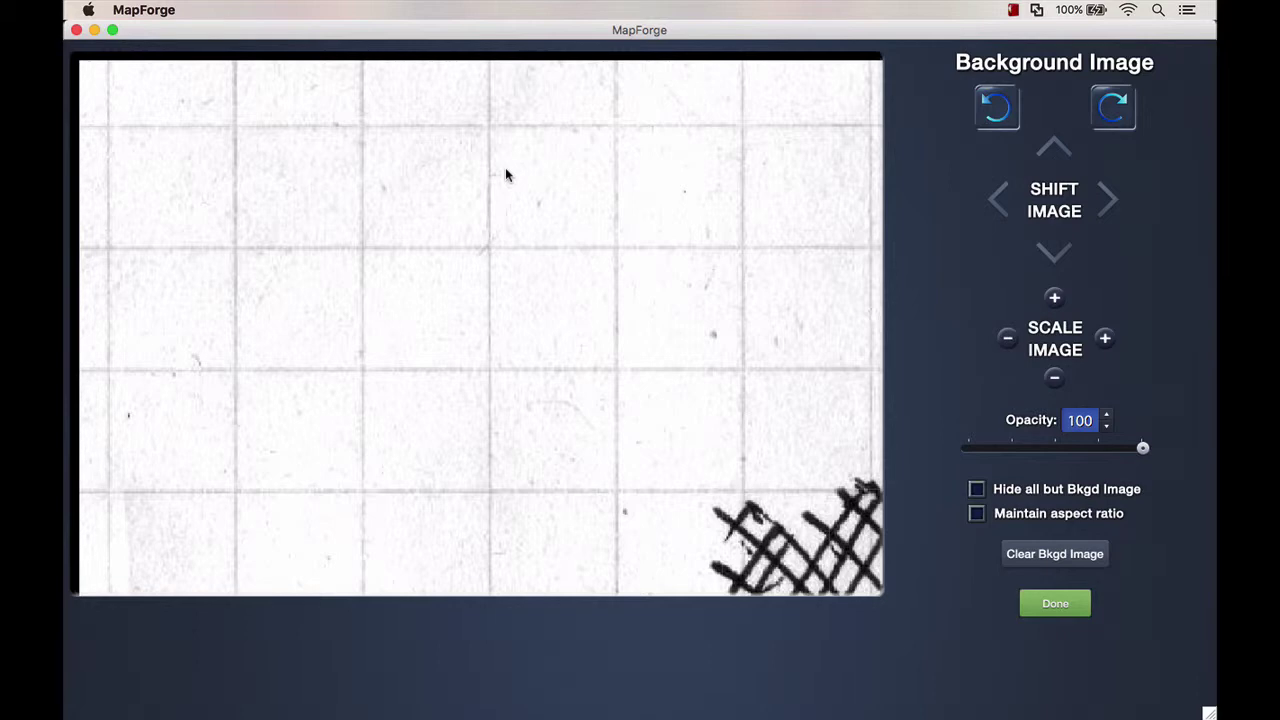
scroll(506, 175, "down", 10)
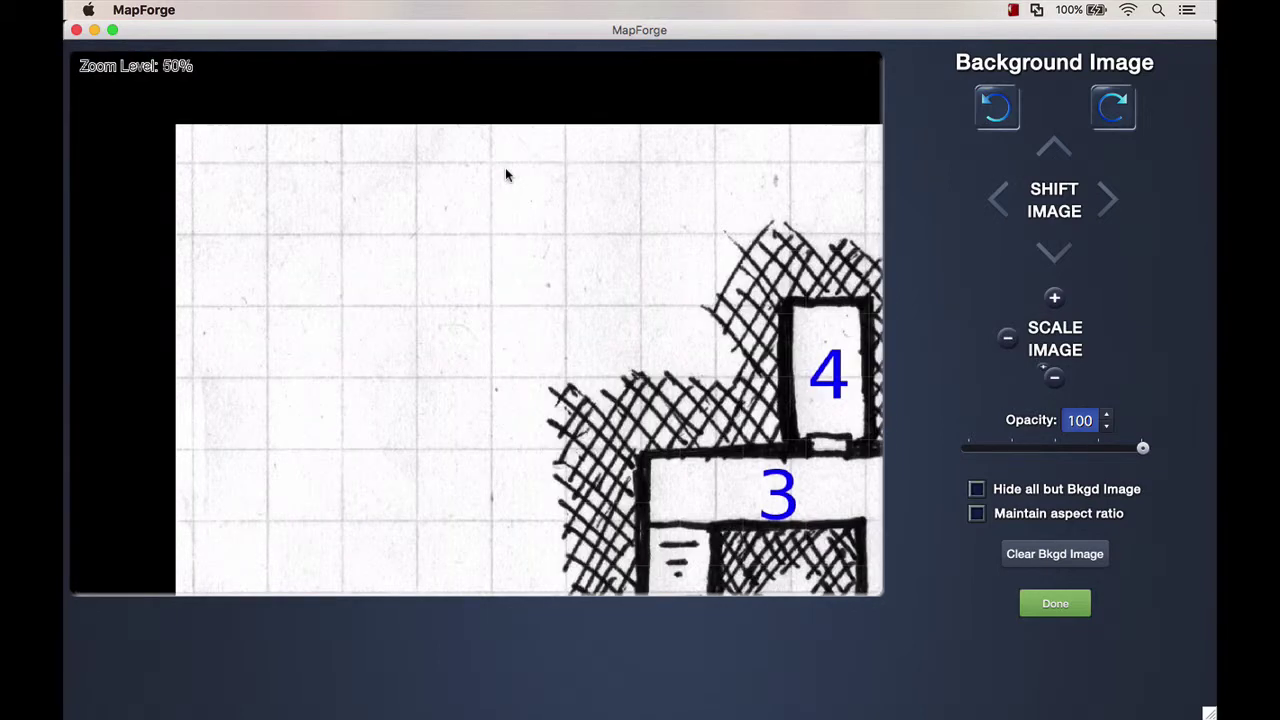
scroll(506, 175, "down", 3)
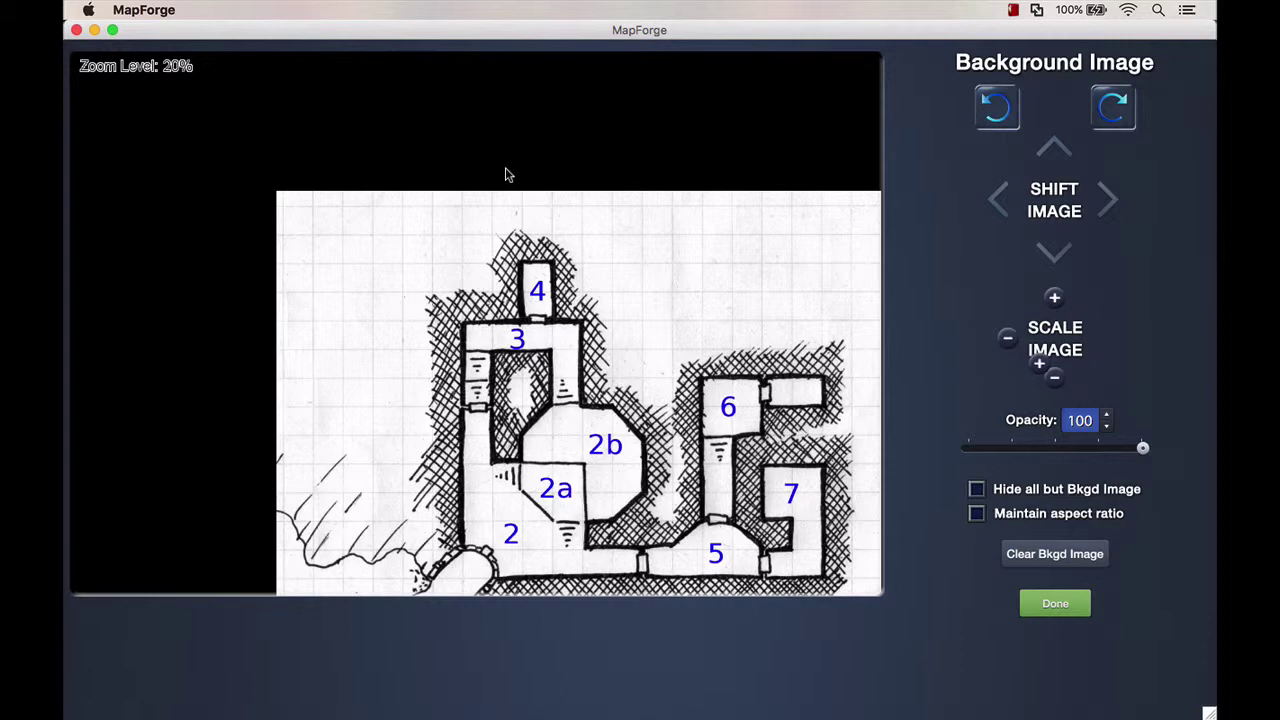
Close the background editor and set the grid colour to black Lead in Map Settings
left_click(1047, 610)
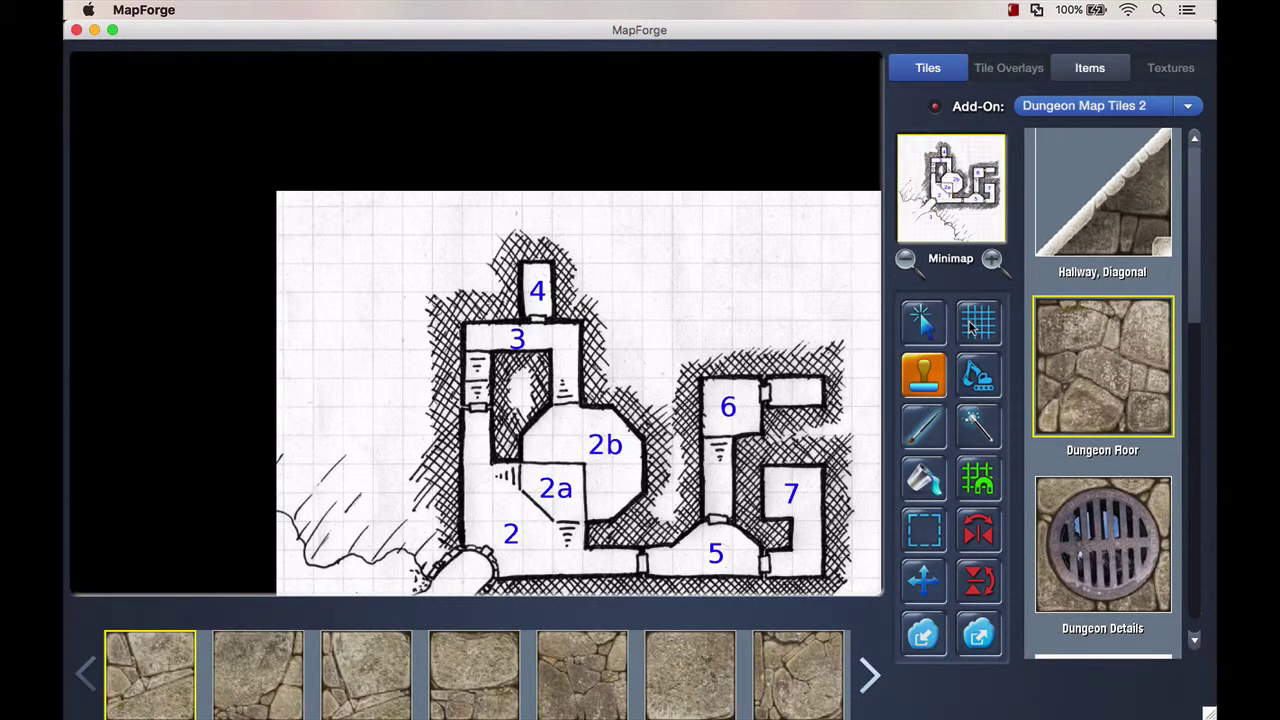
left_click(971, 329)
left_click(1140, 474)
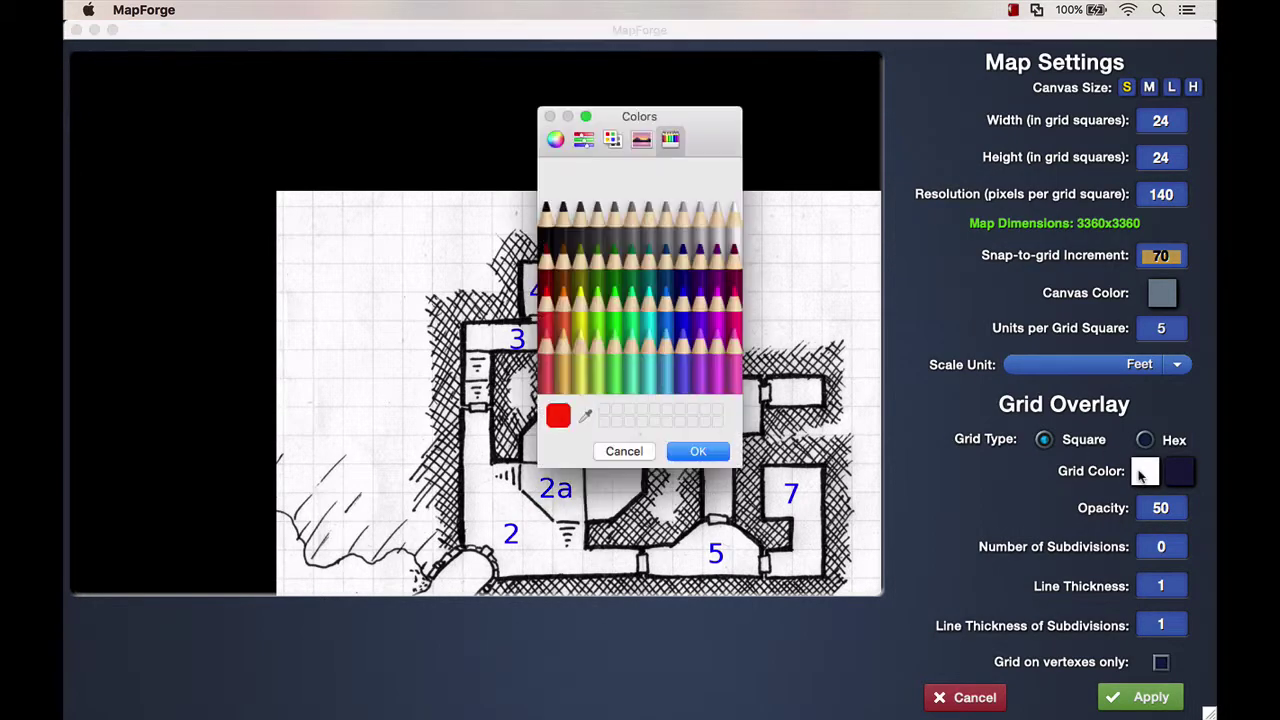
left_click(564, 212)
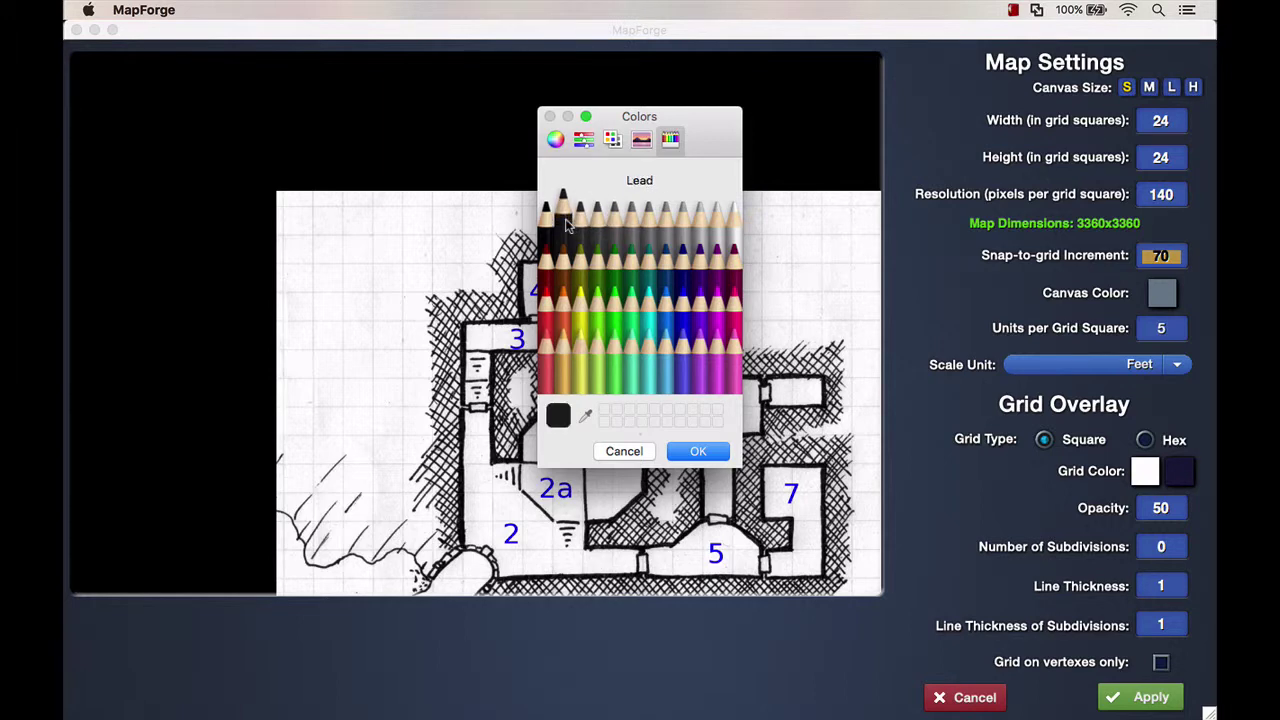
left_click(708, 456)
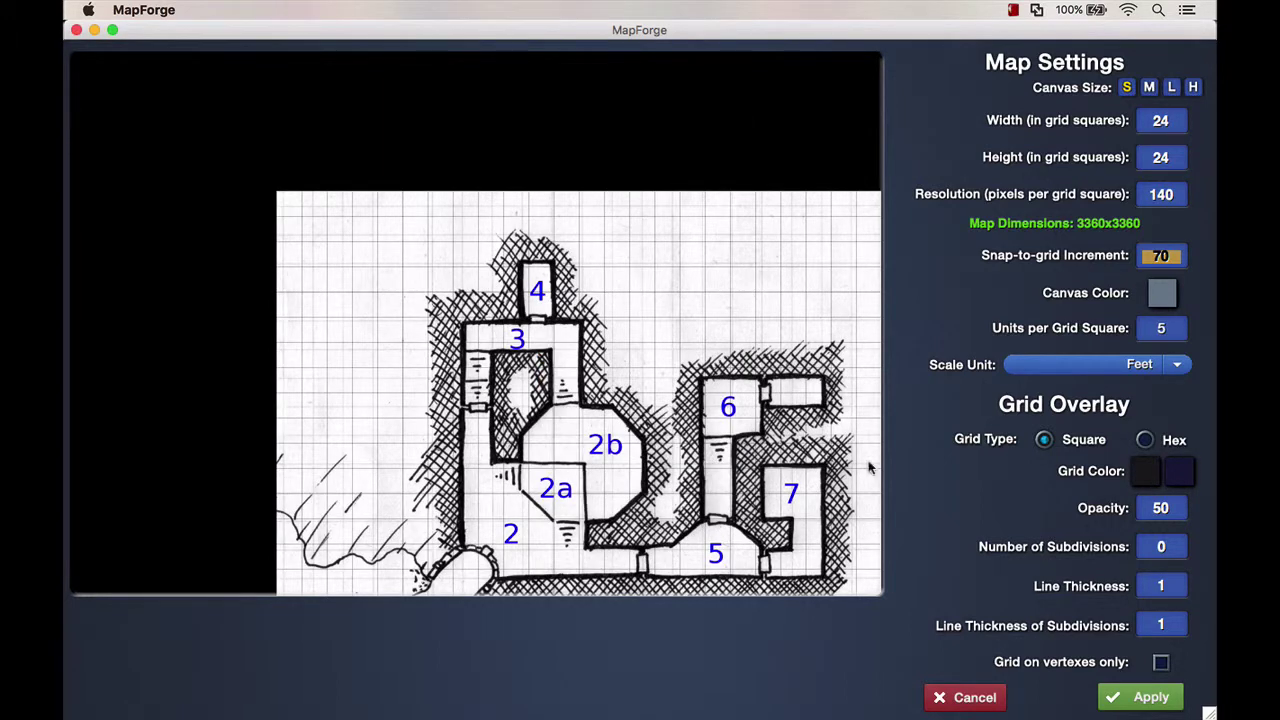
Apply the new map settings and reopen Options > Background Image
left_click(1146, 697)
left_click(234, 51)
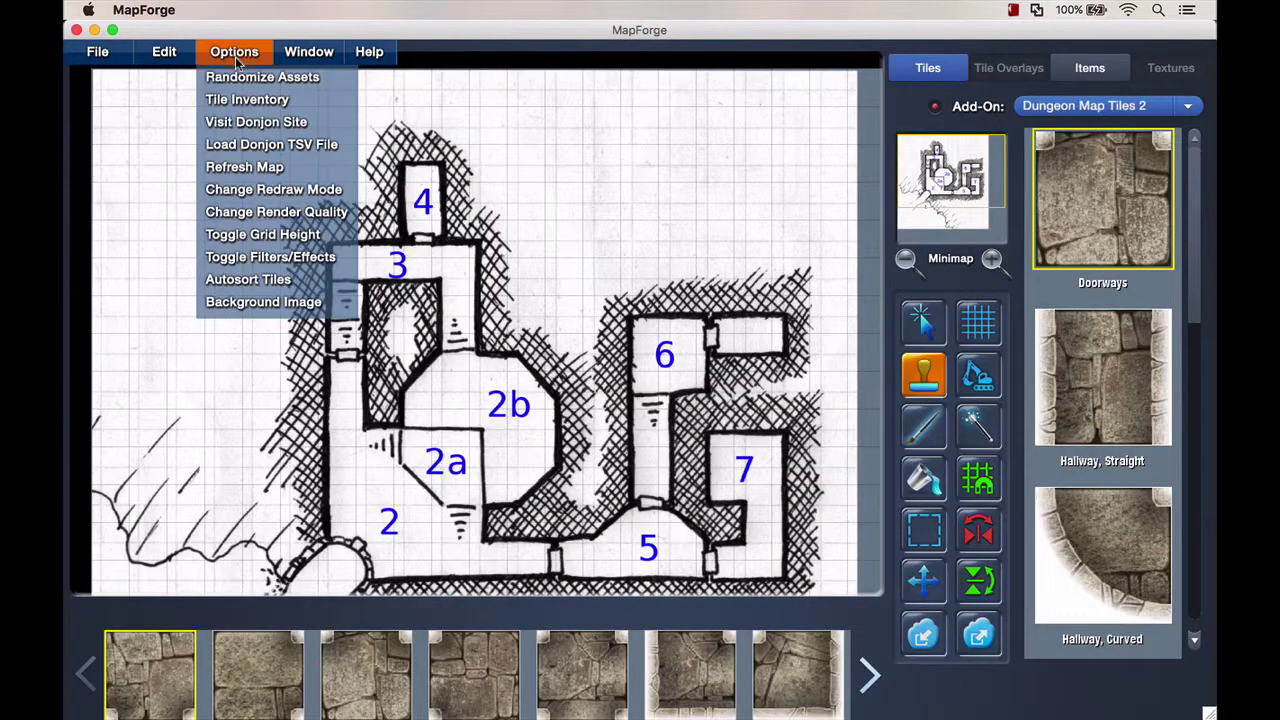
left_click(263, 301)
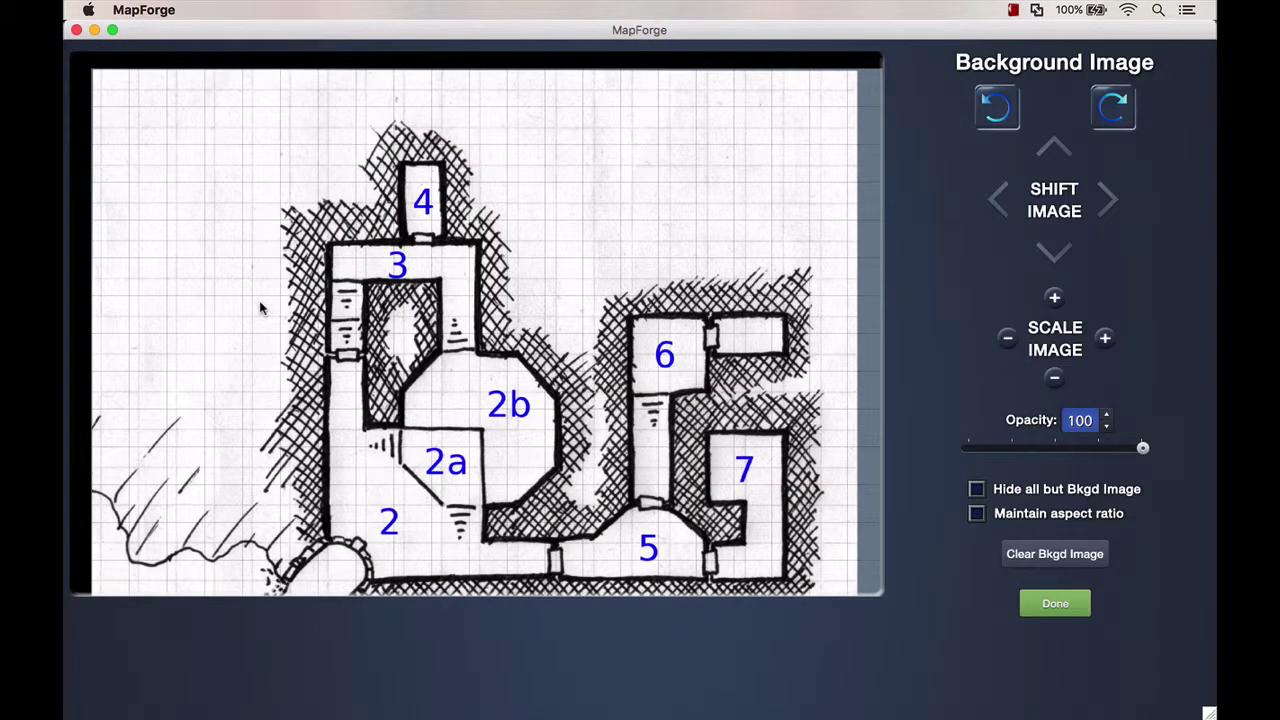
Shift the tomb sketch left, right, then up several steps toward the grid
left_click(997, 201)
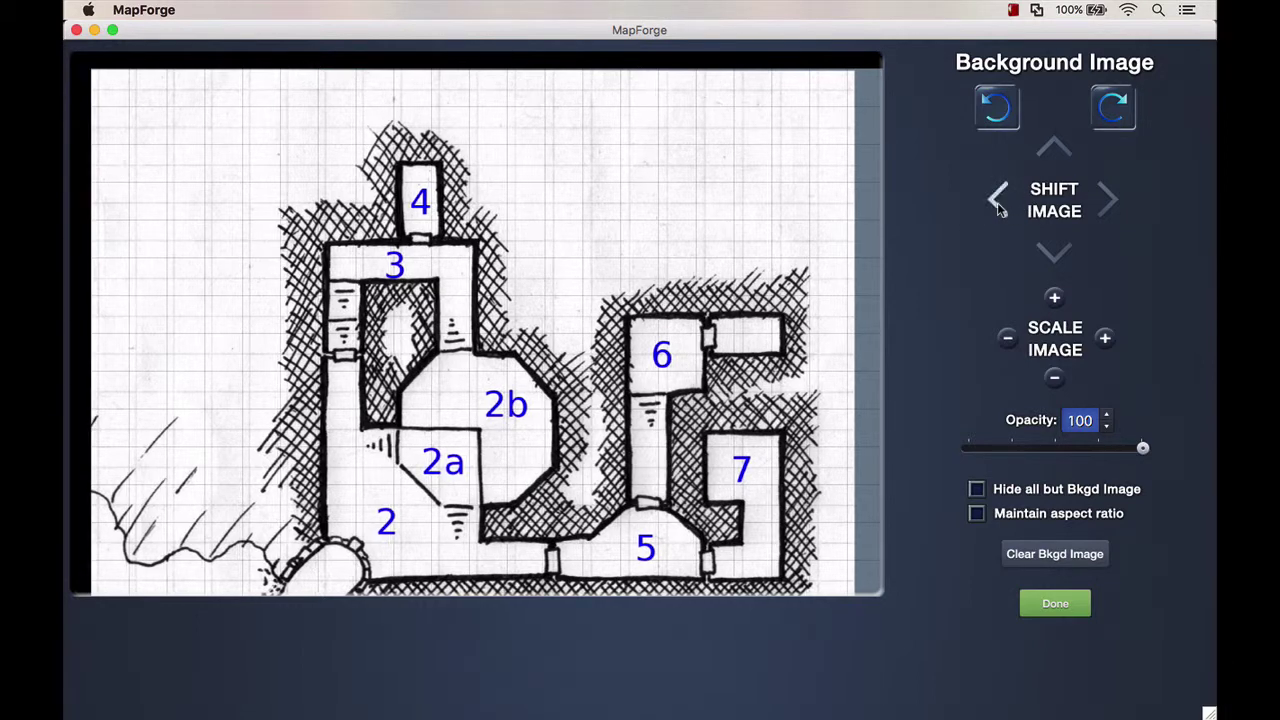
left_click(1108, 208)
left_click(1054, 252)
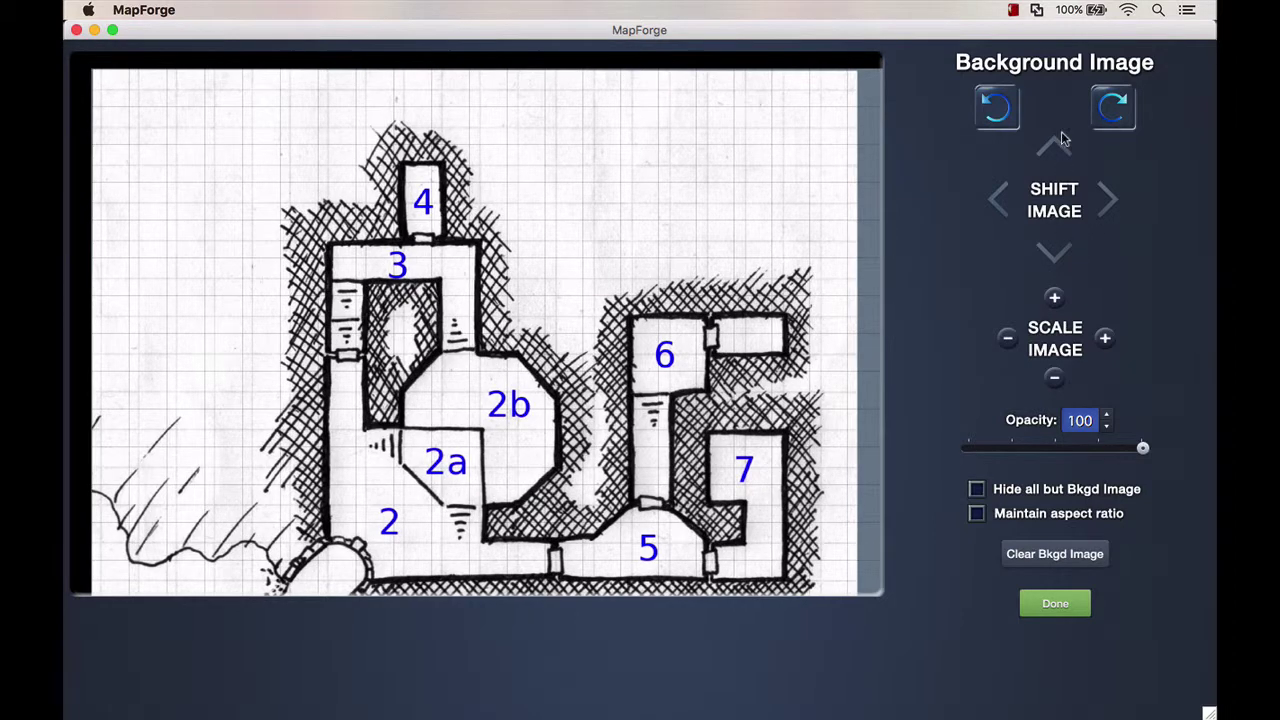
left_click(1054, 150)
left_click(1054, 150)
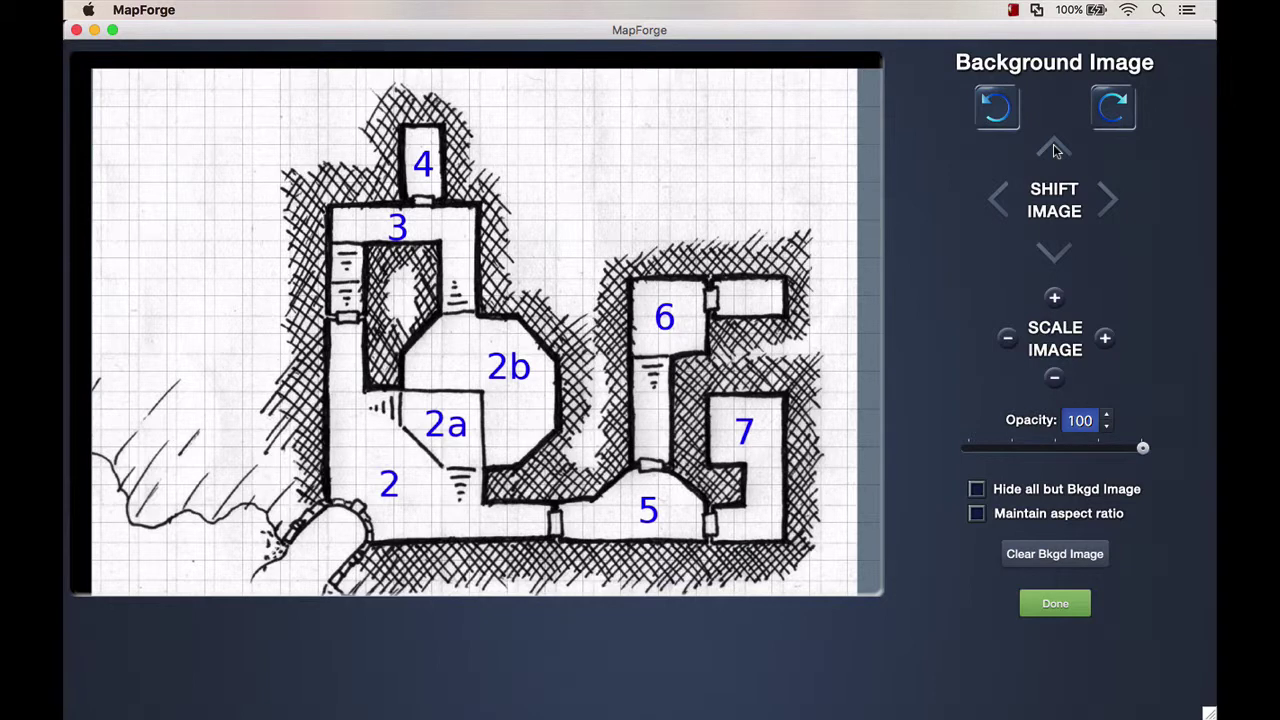
left_click(1054, 150)
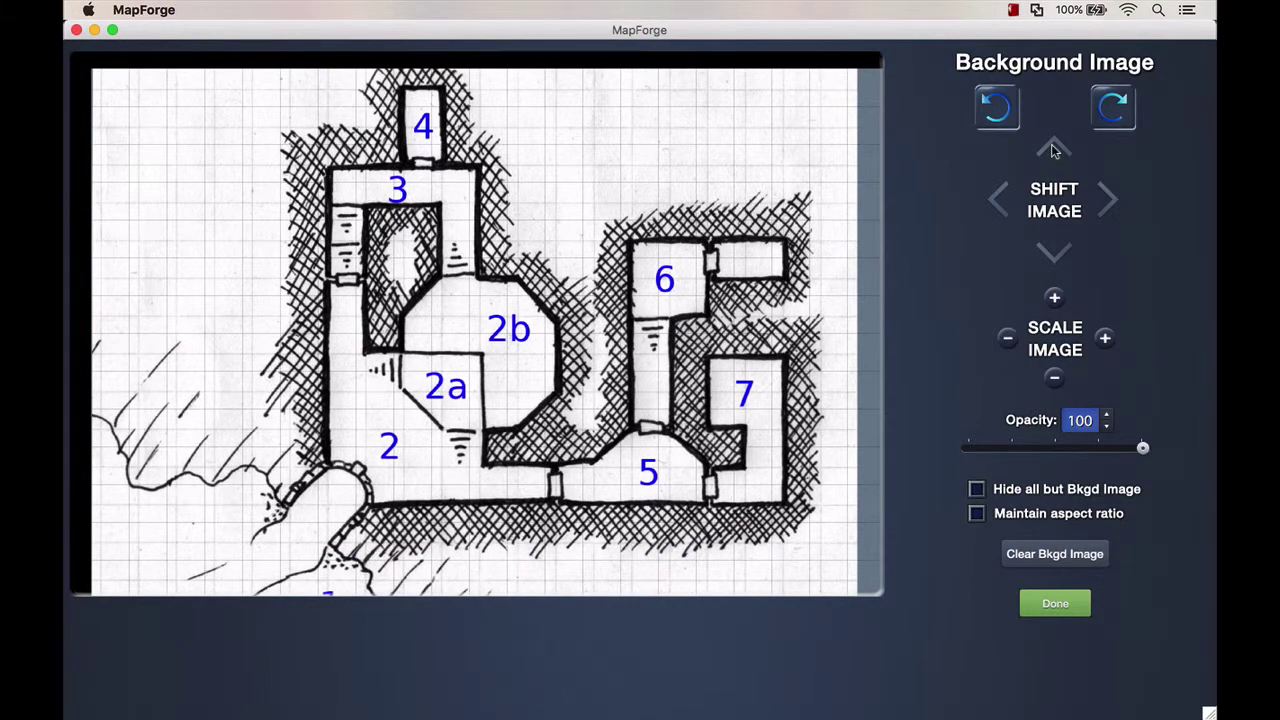
left_click(1052, 150)
left_click(1052, 150)
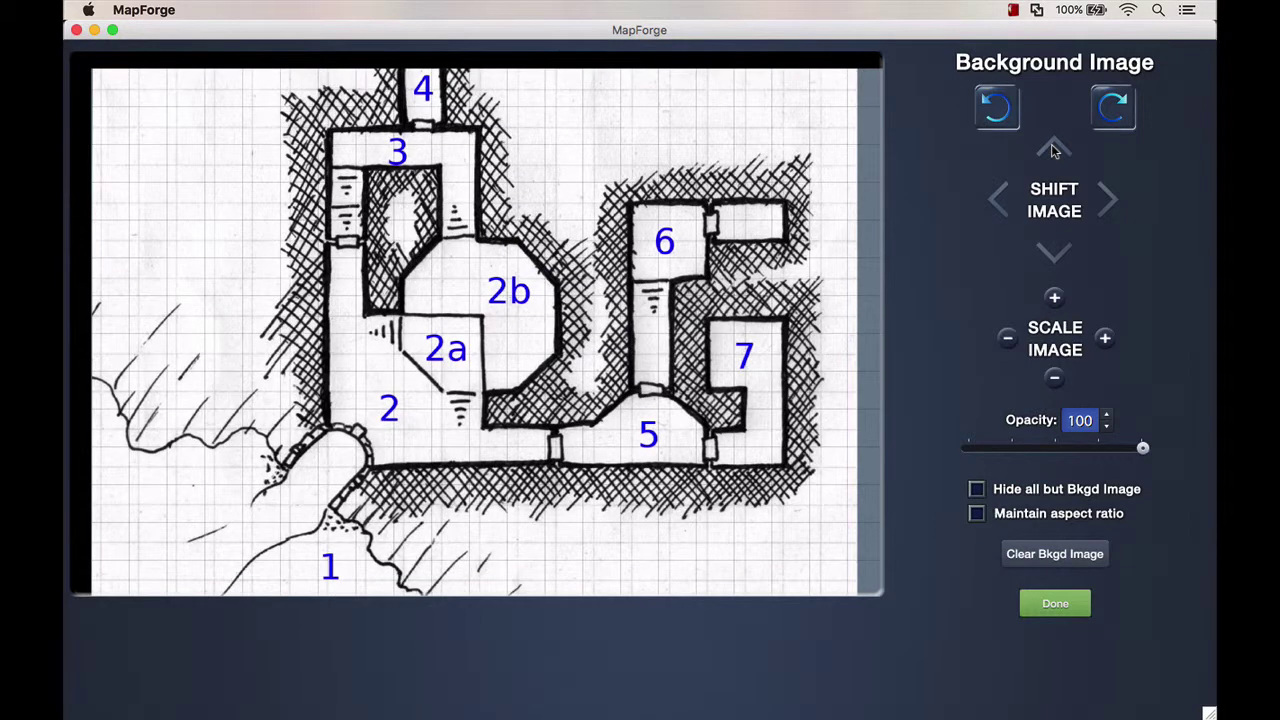
Fine-tune the sketch with down, four left, and small up nudges until walls meet the grid lines
left_click(1052, 252)
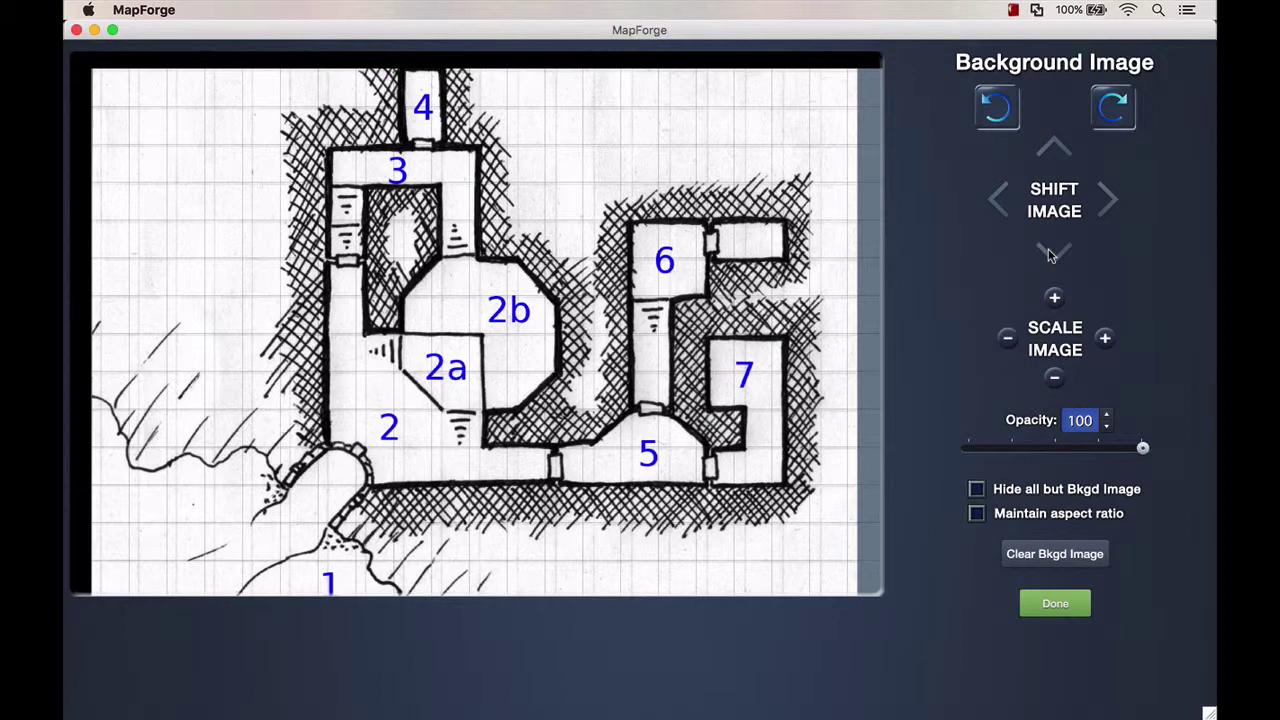
left_click(1050, 254)
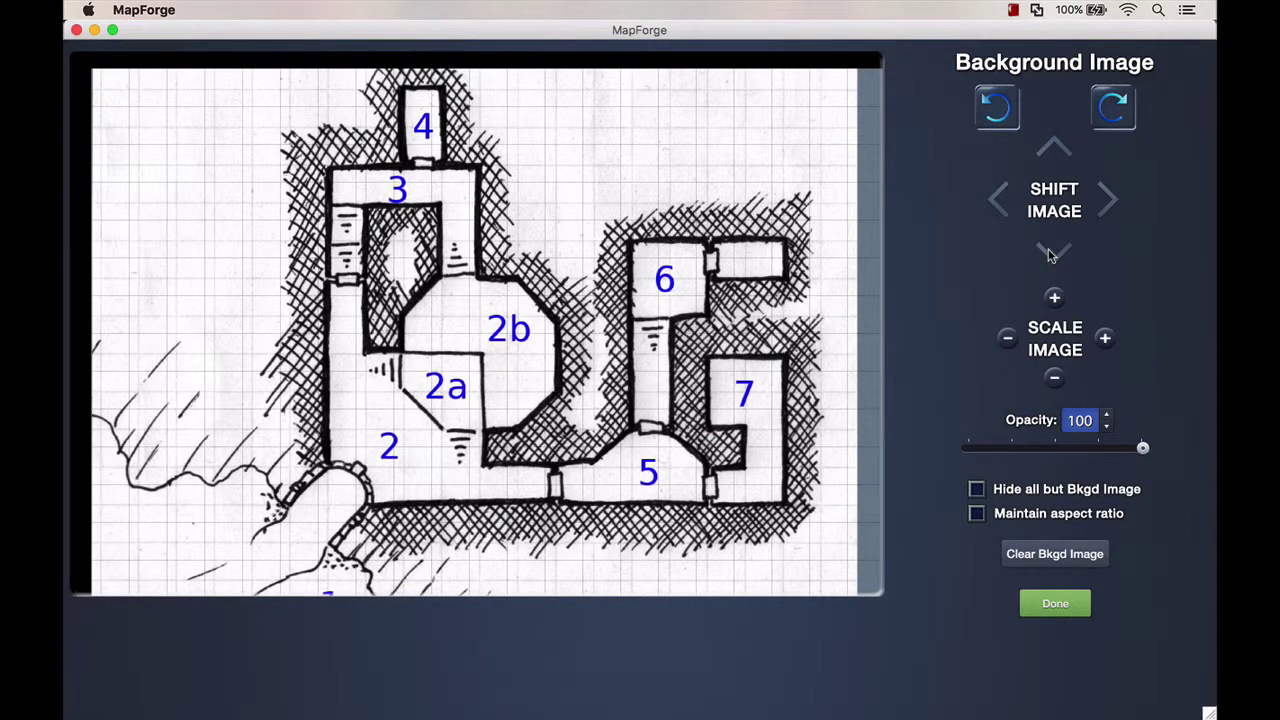
left_click(1050, 254)
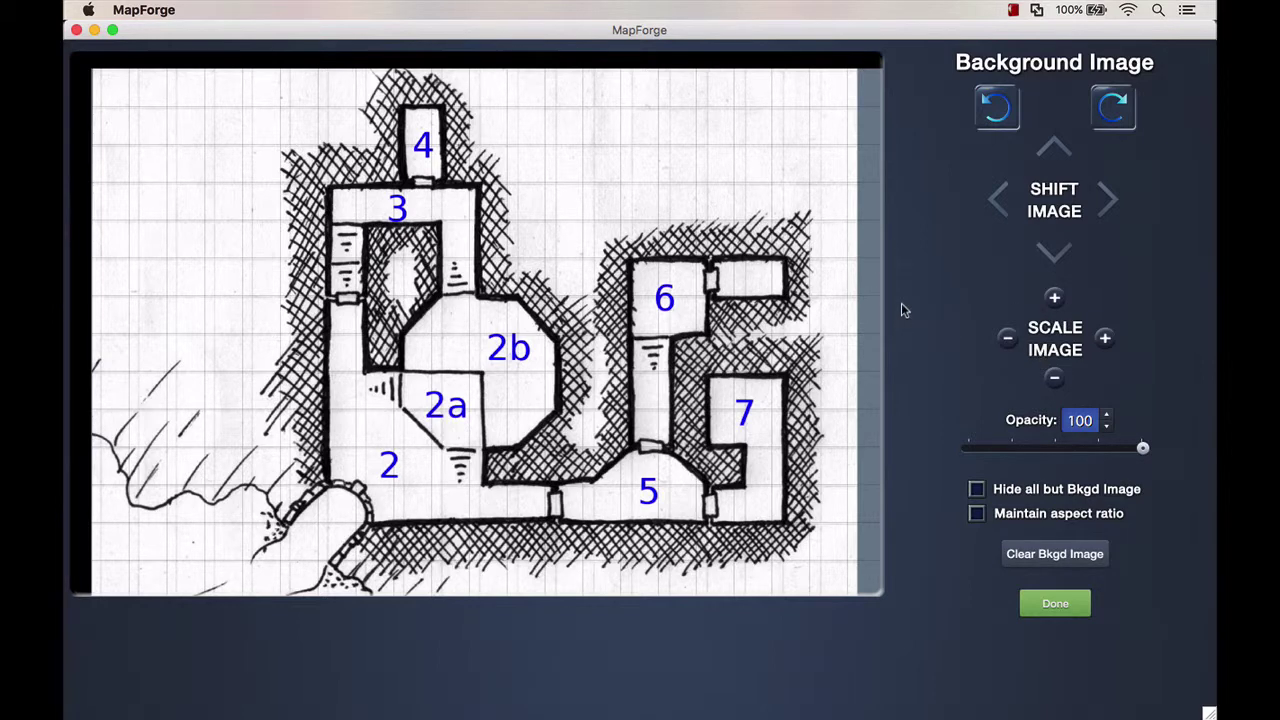
left_click(997, 206)
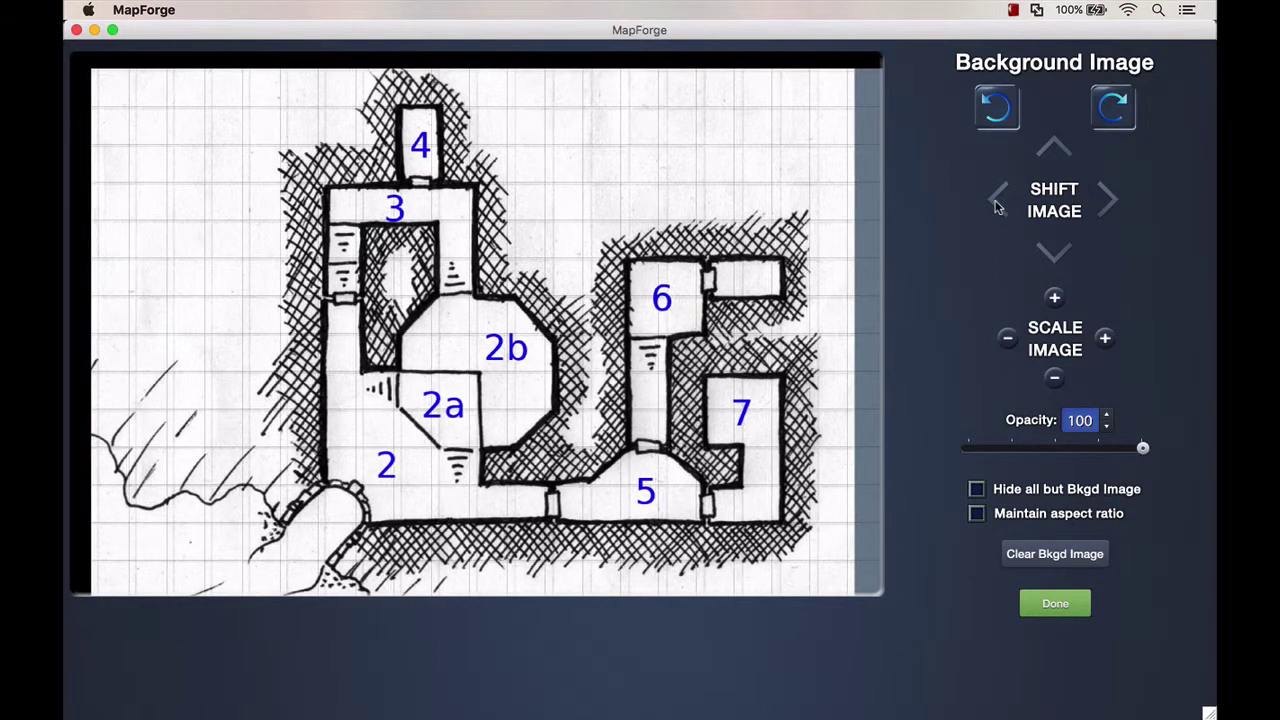
left_click(997, 206)
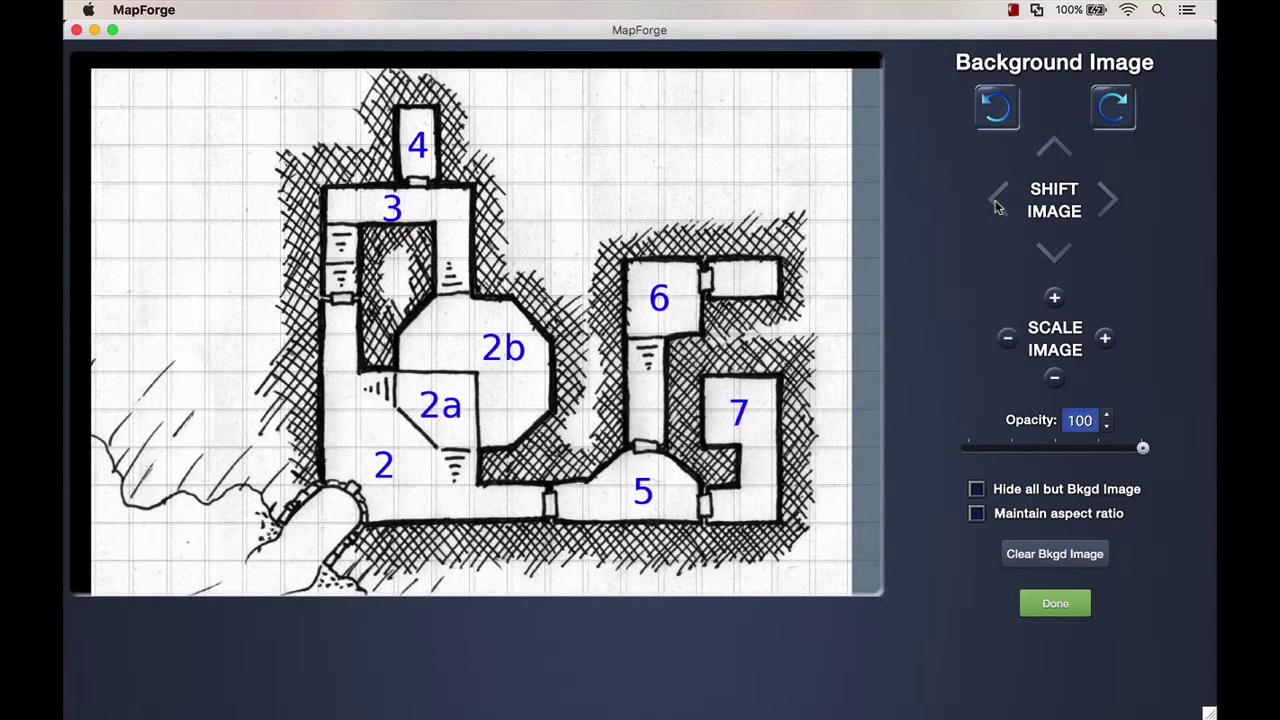
left_click(997, 206)
left_click(997, 206)
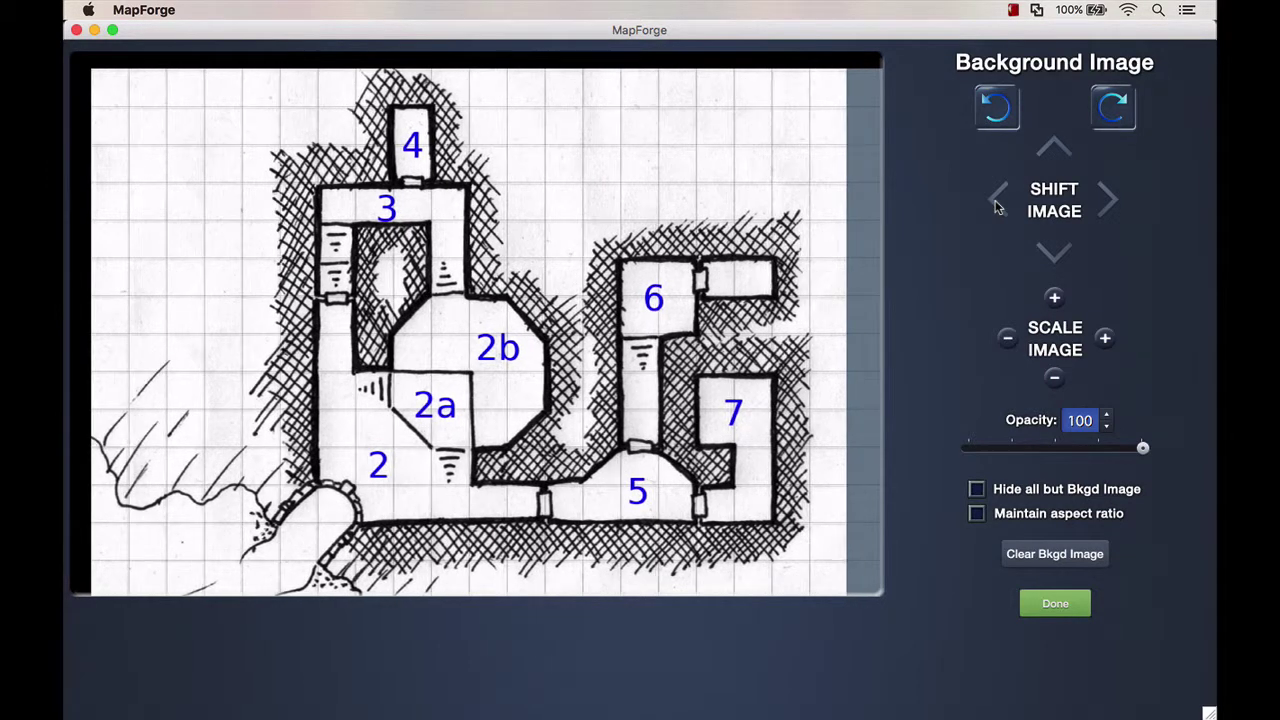
left_click(1048, 252)
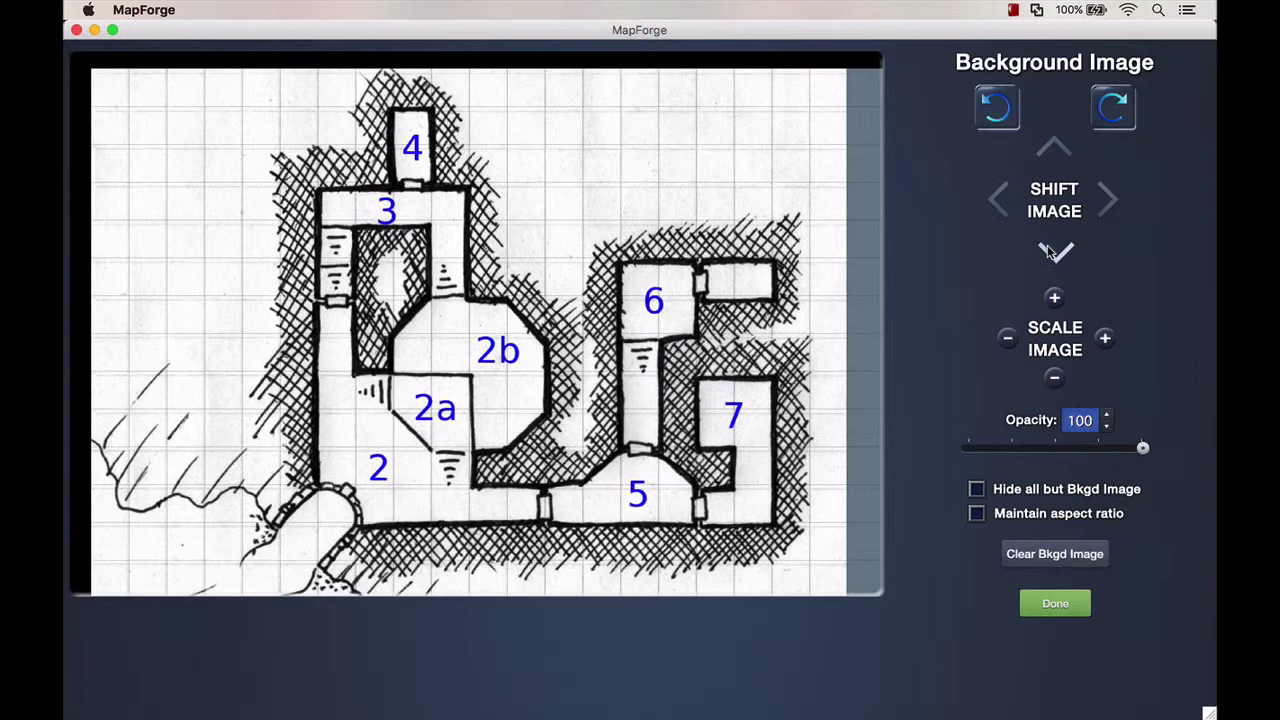
left_click(1055, 155)
left_click(1056, 158)
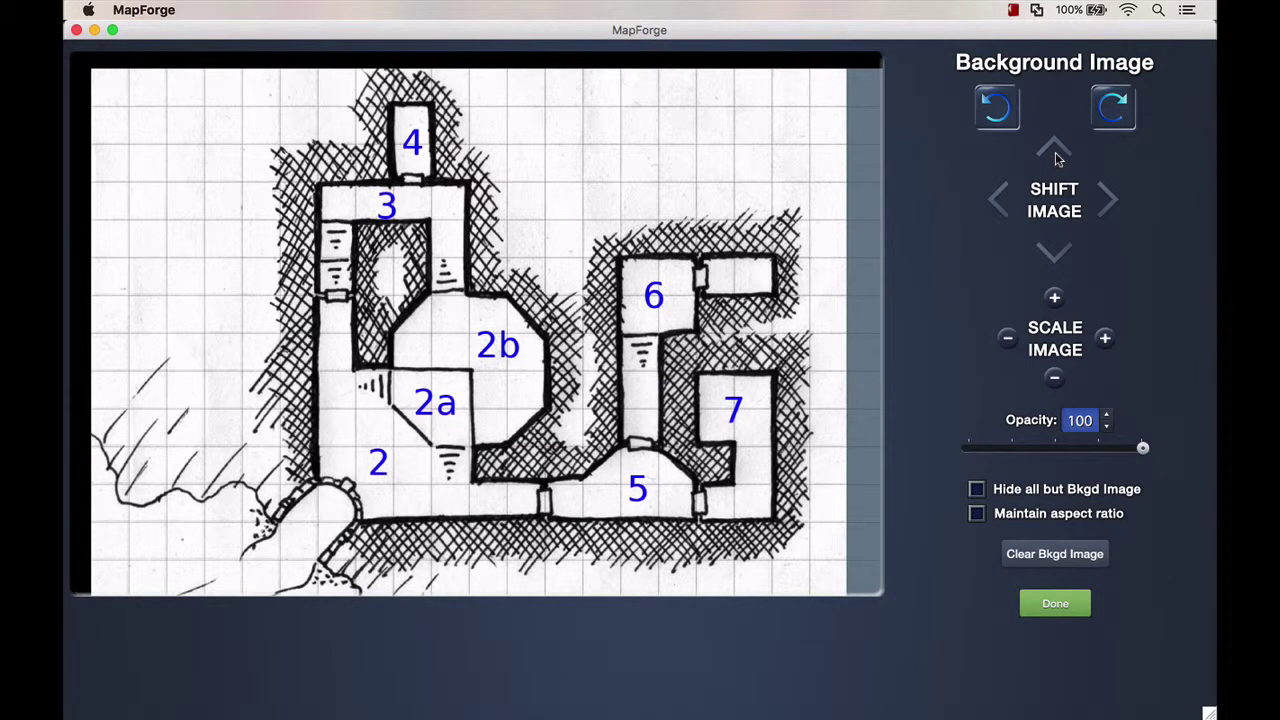
Scale the sketch taller, then shorter, narrower then wider, and finish with Done
left_click(1055, 300)
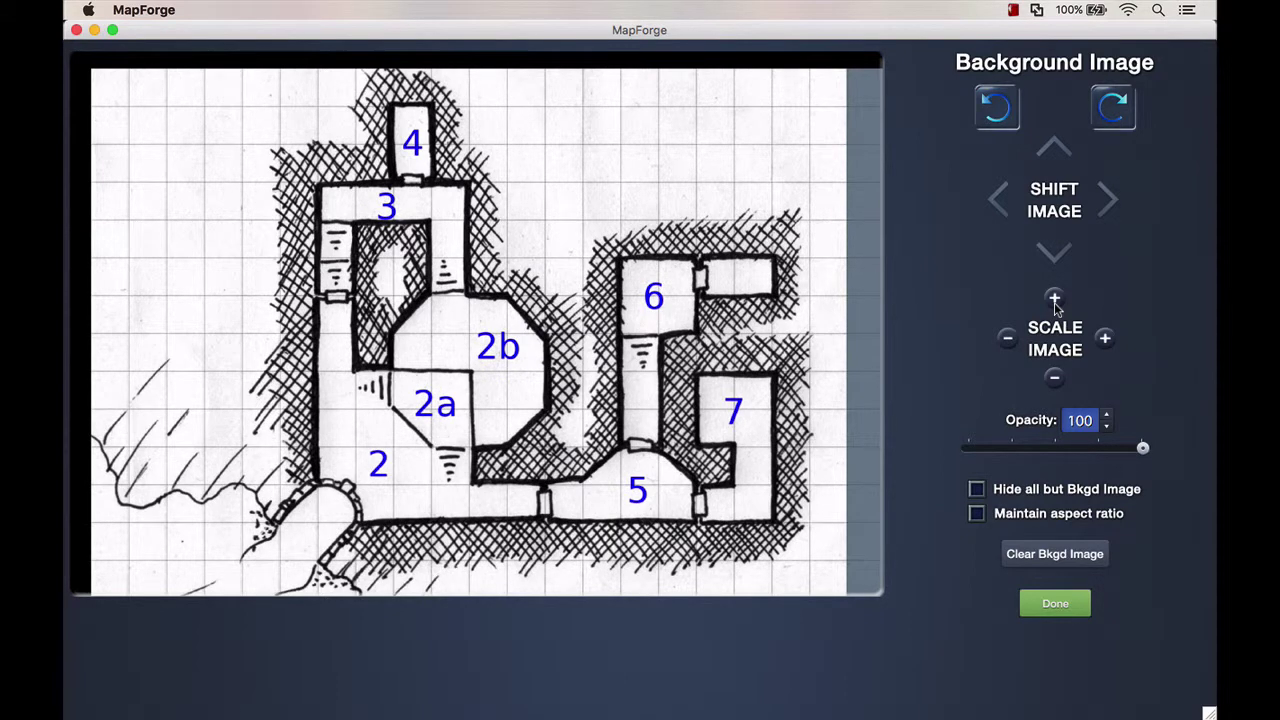
left_click(1055, 300)
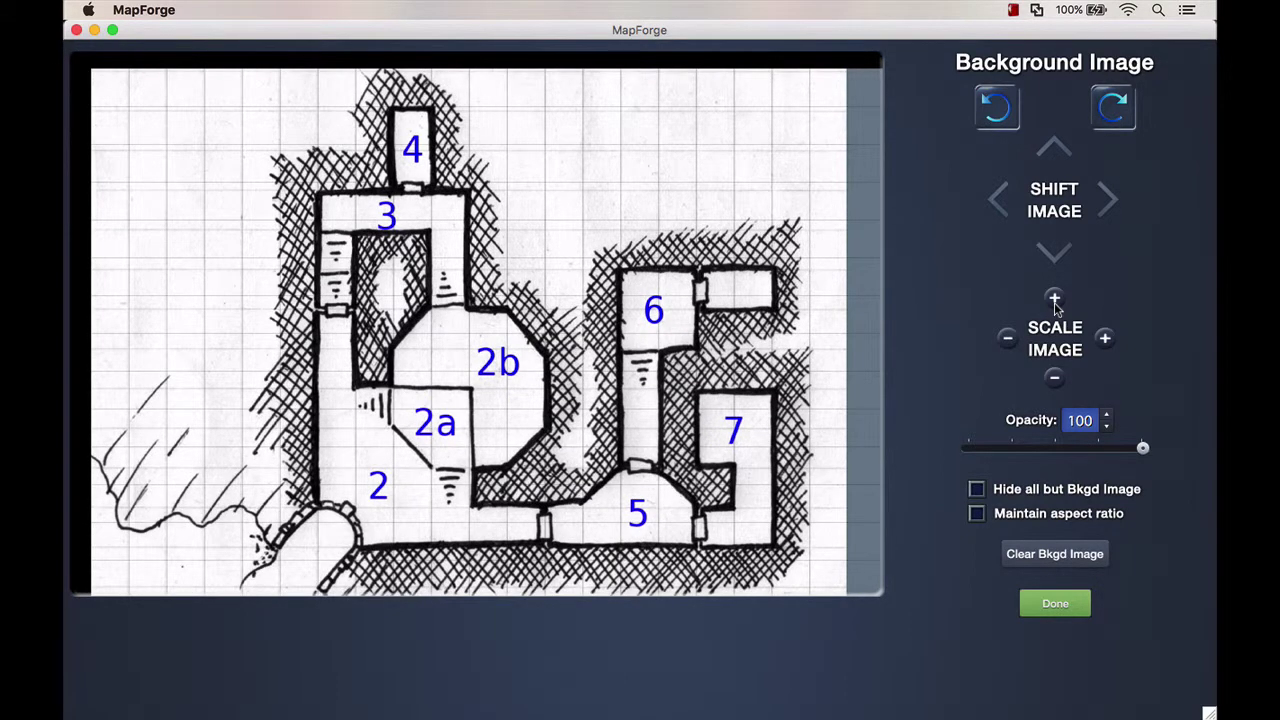
left_click(1055, 301)
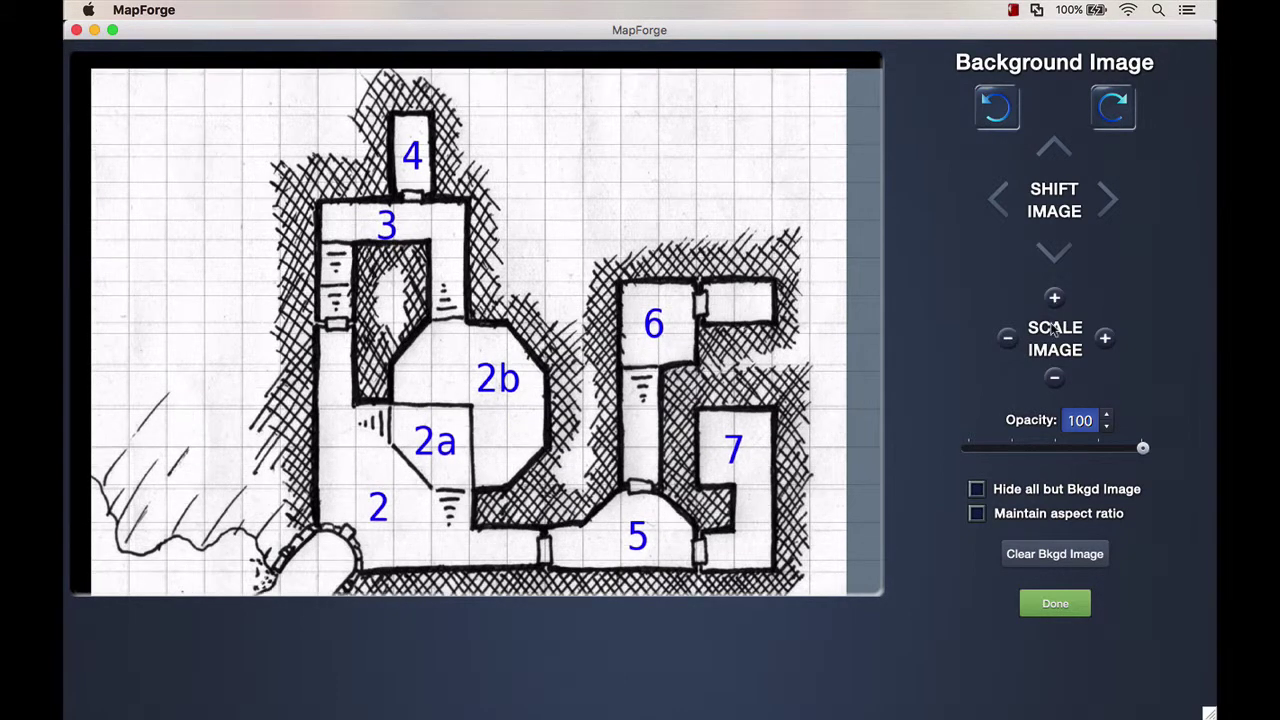
left_click(1055, 380)
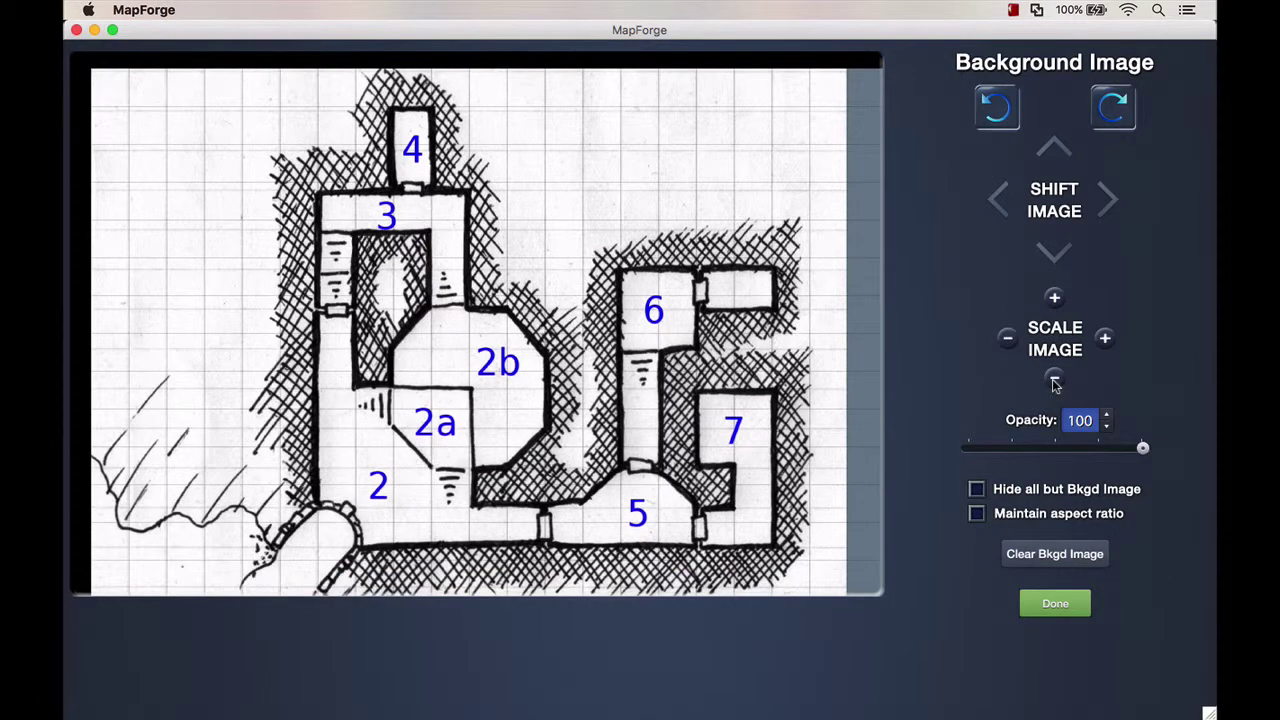
left_click(1055, 381)
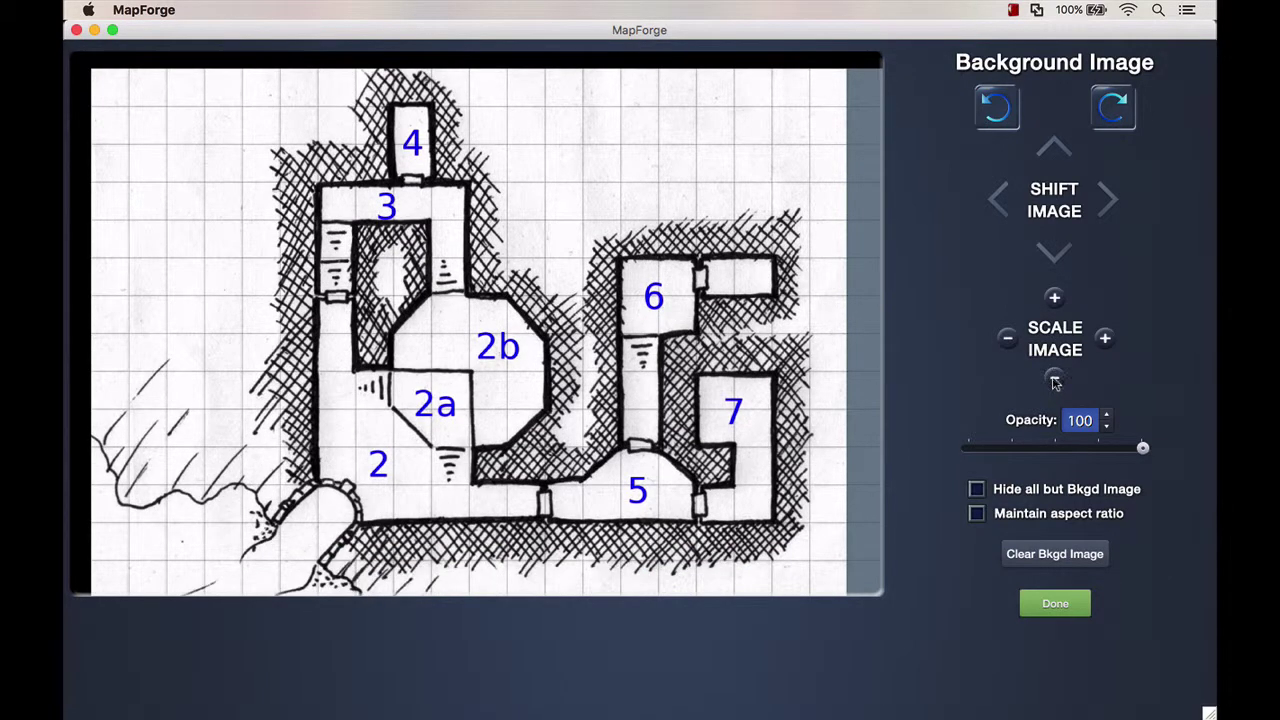
left_click(1008, 340)
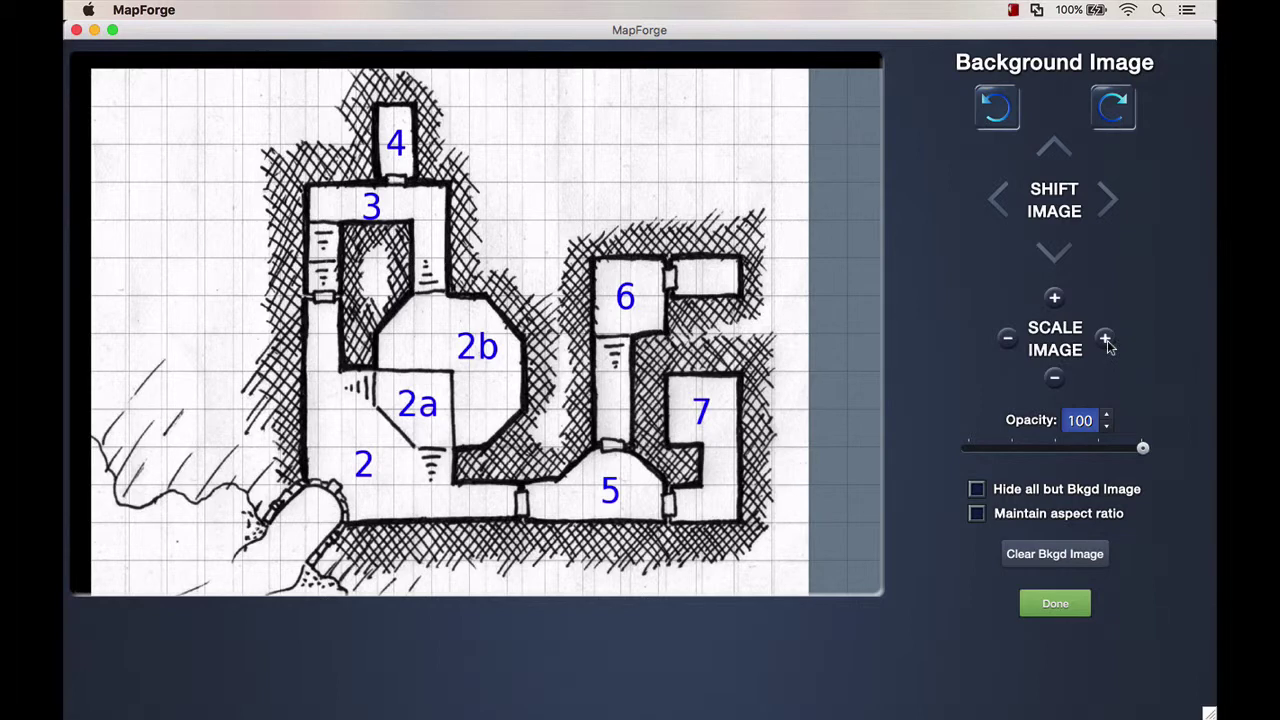
left_click(1105, 340)
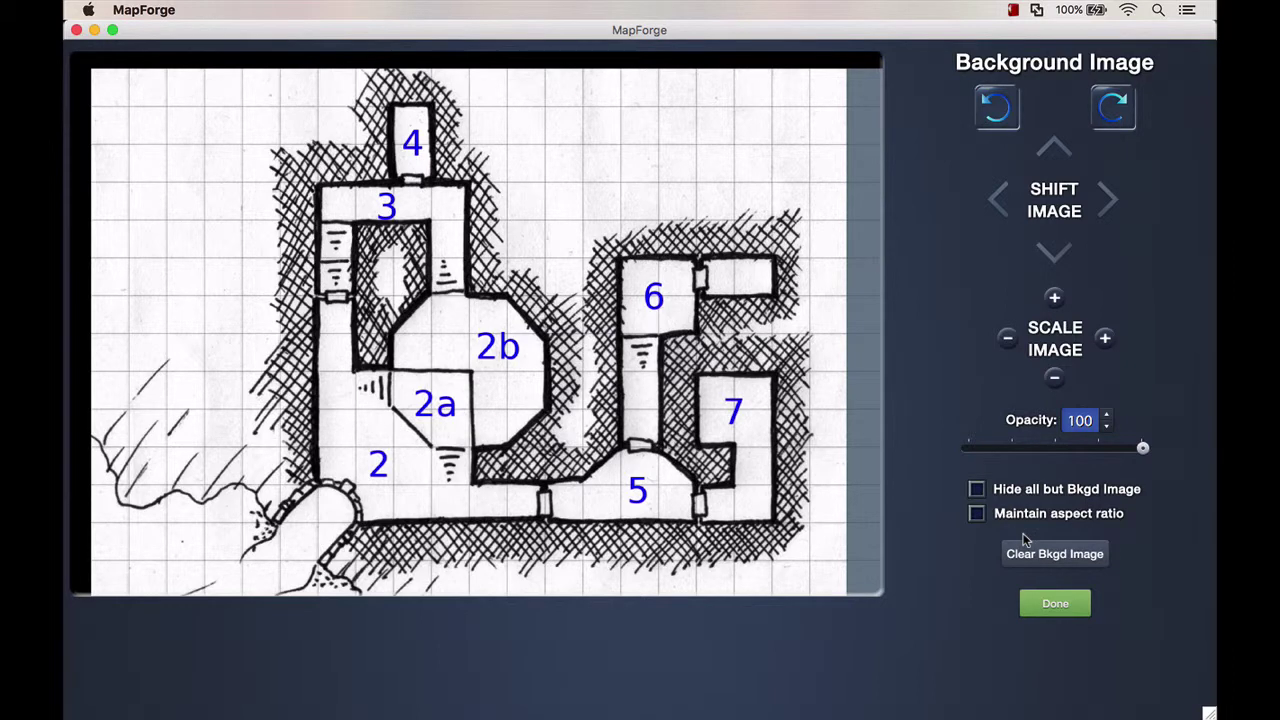
left_click(1050, 606)
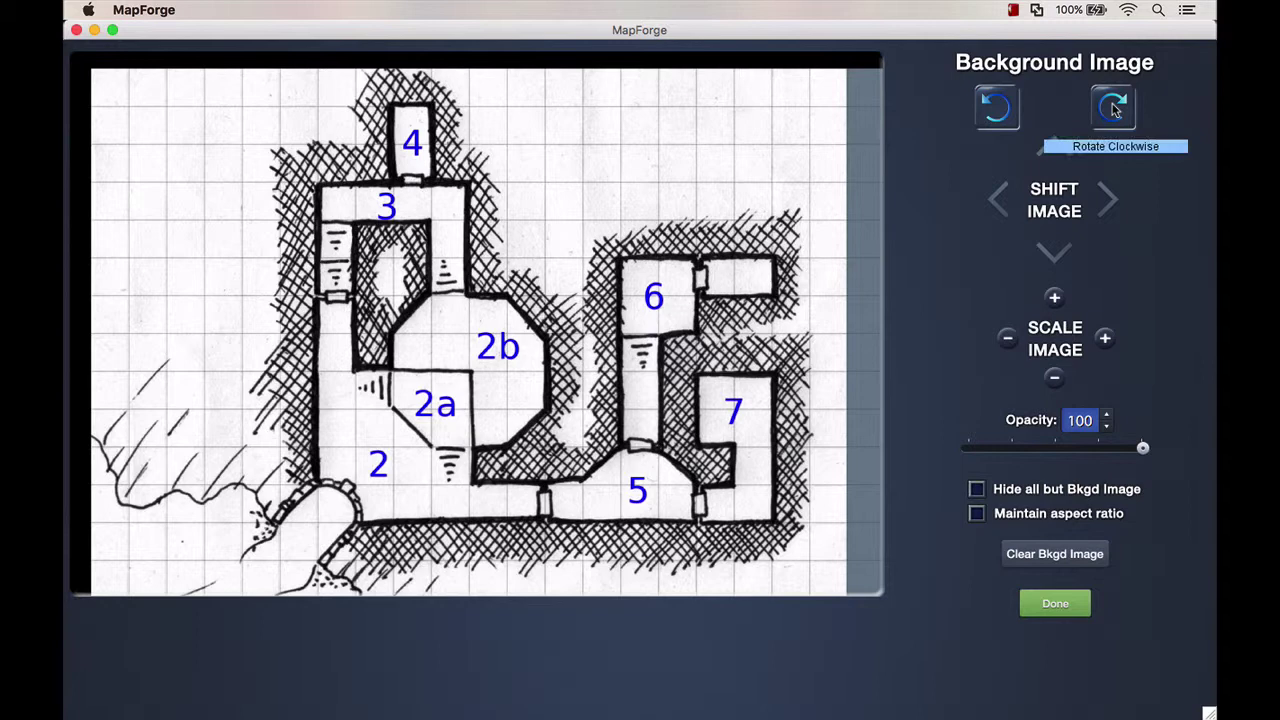
Rotate the tomb sketch counter-clockwise in small increments until the rotation reads 0.1°
left_click(1115, 110)
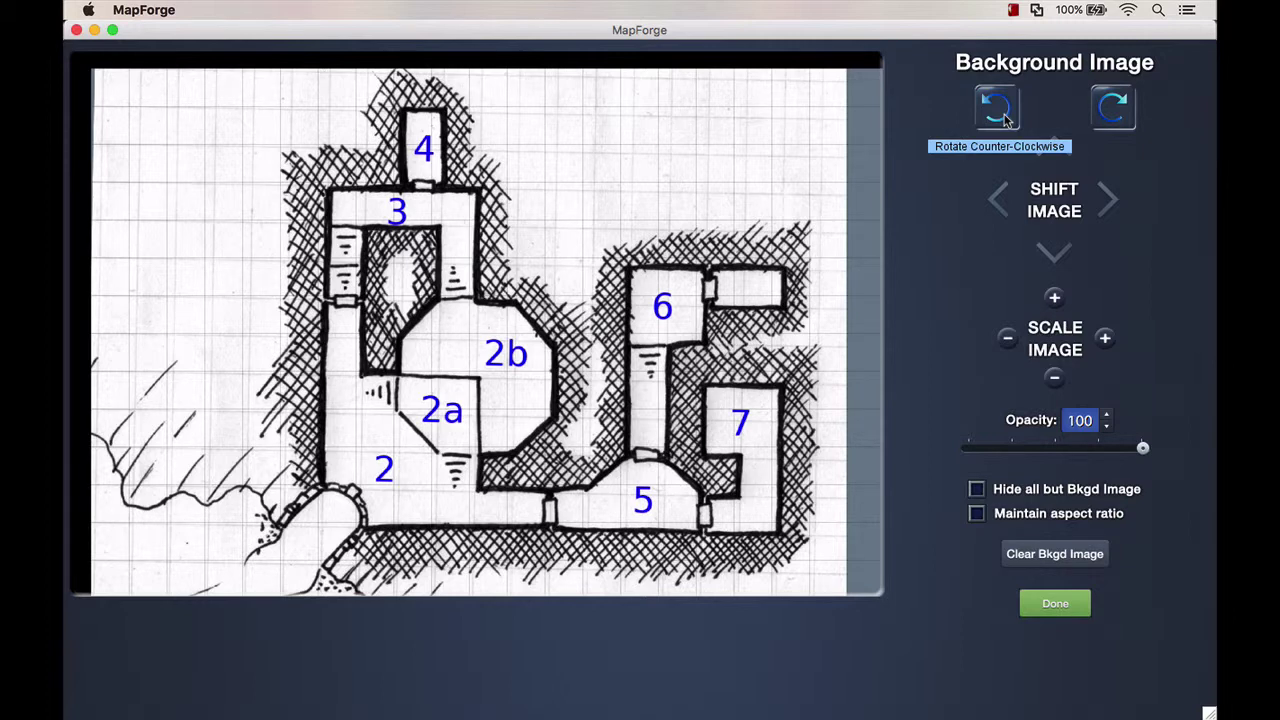
left_click(1003, 116)
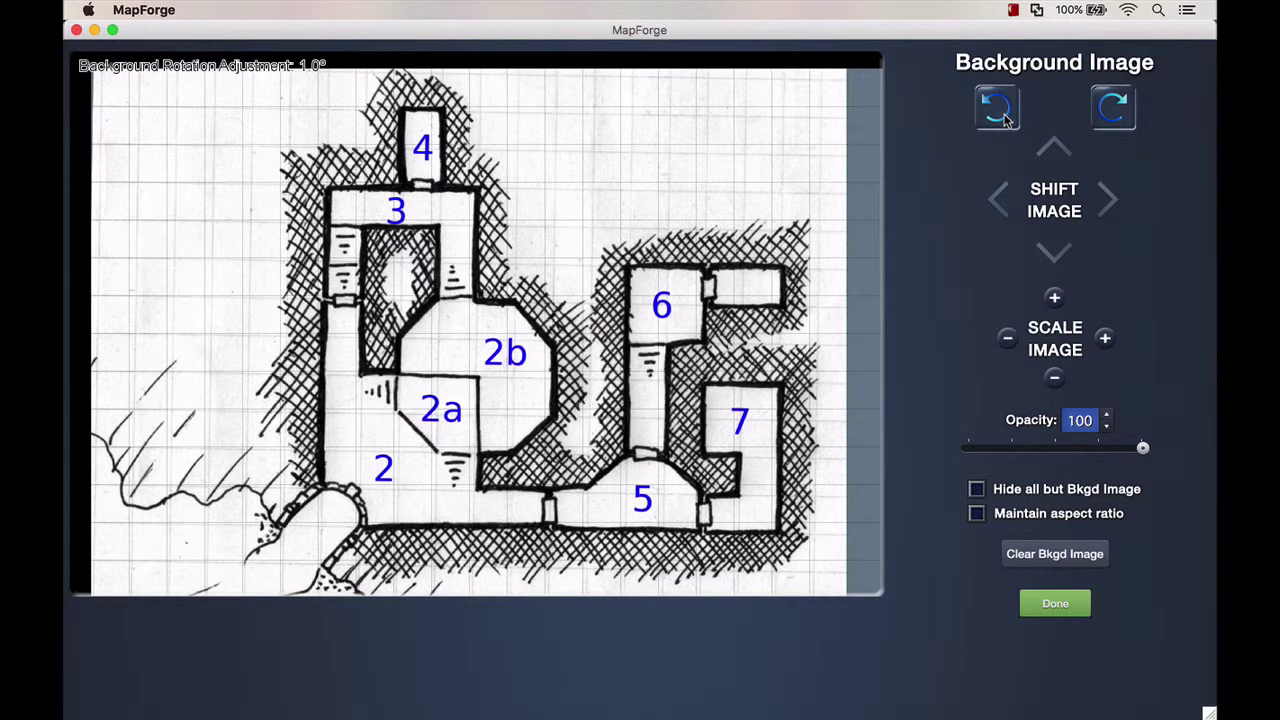
left_click(1005, 118)
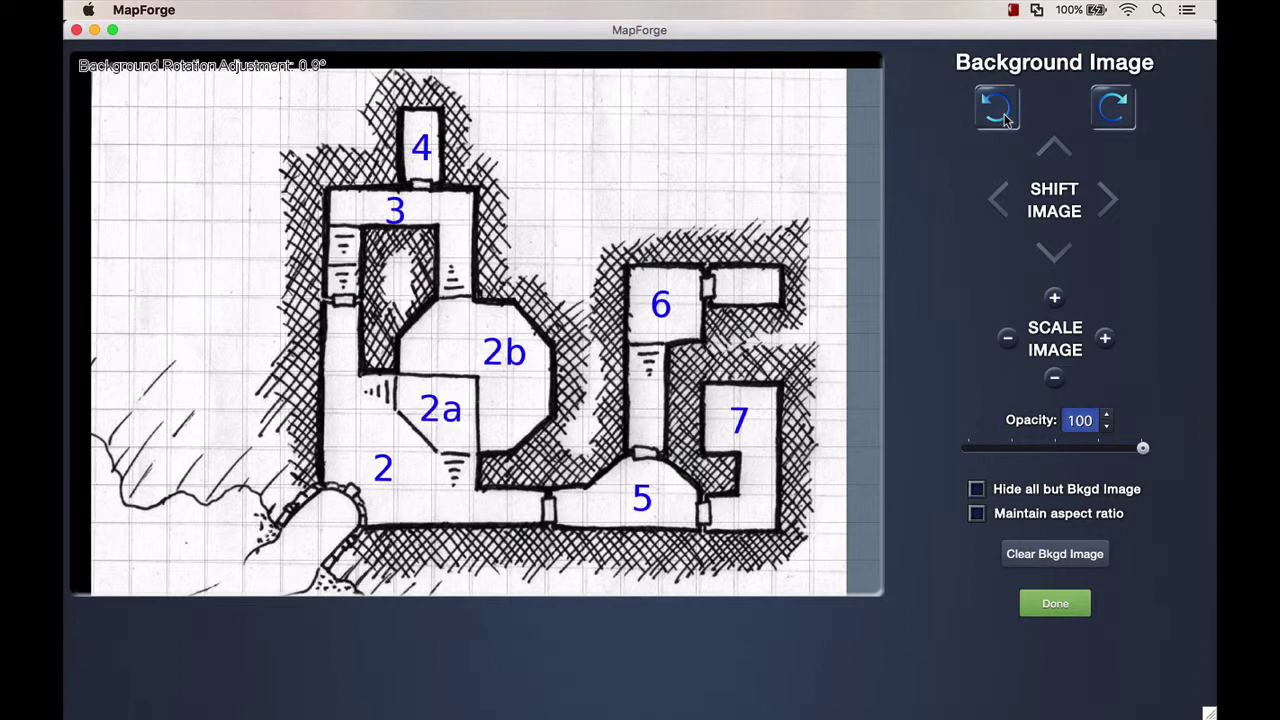
left_click(1005, 118)
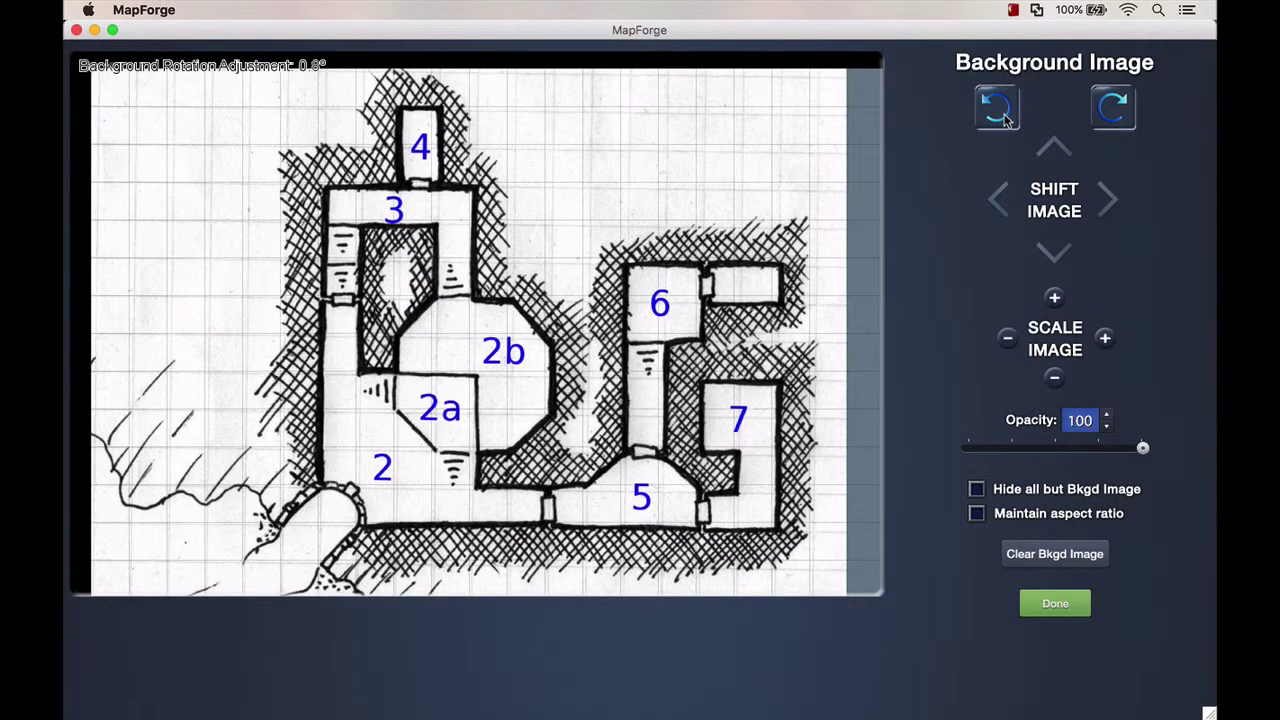
left_click(1005, 118)
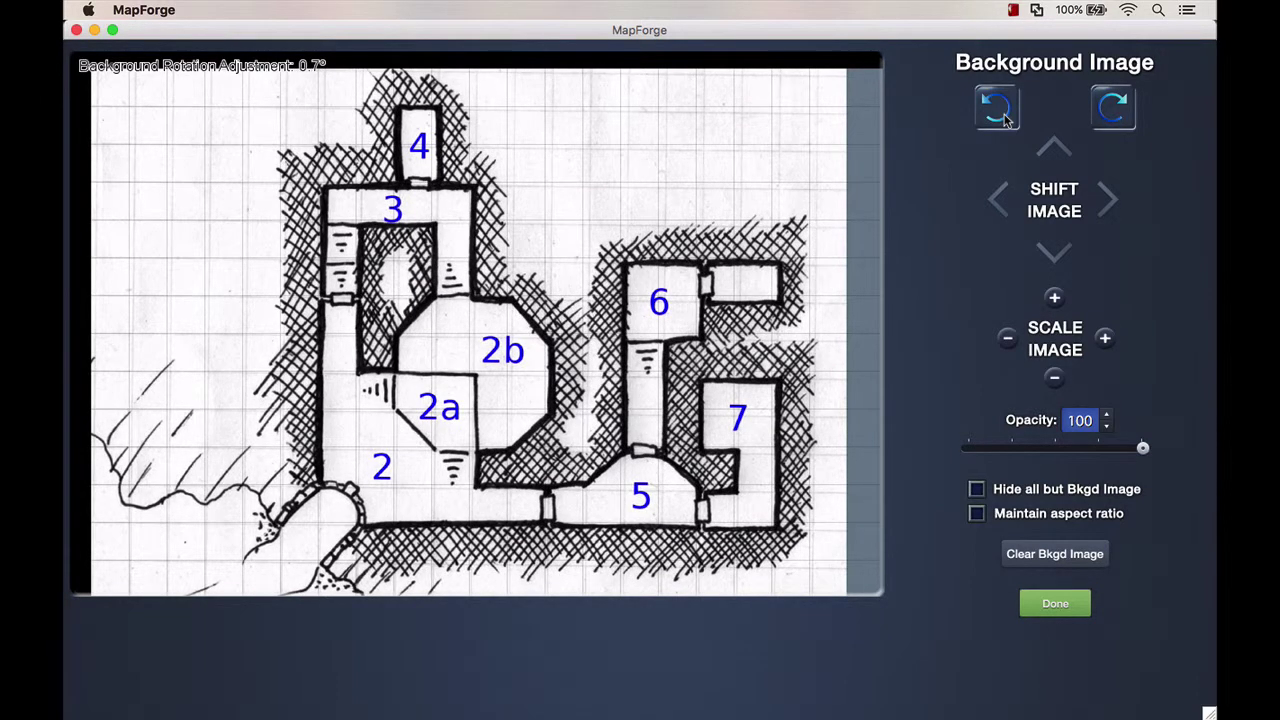
left_click(1005, 118)
left_click(1005, 118)
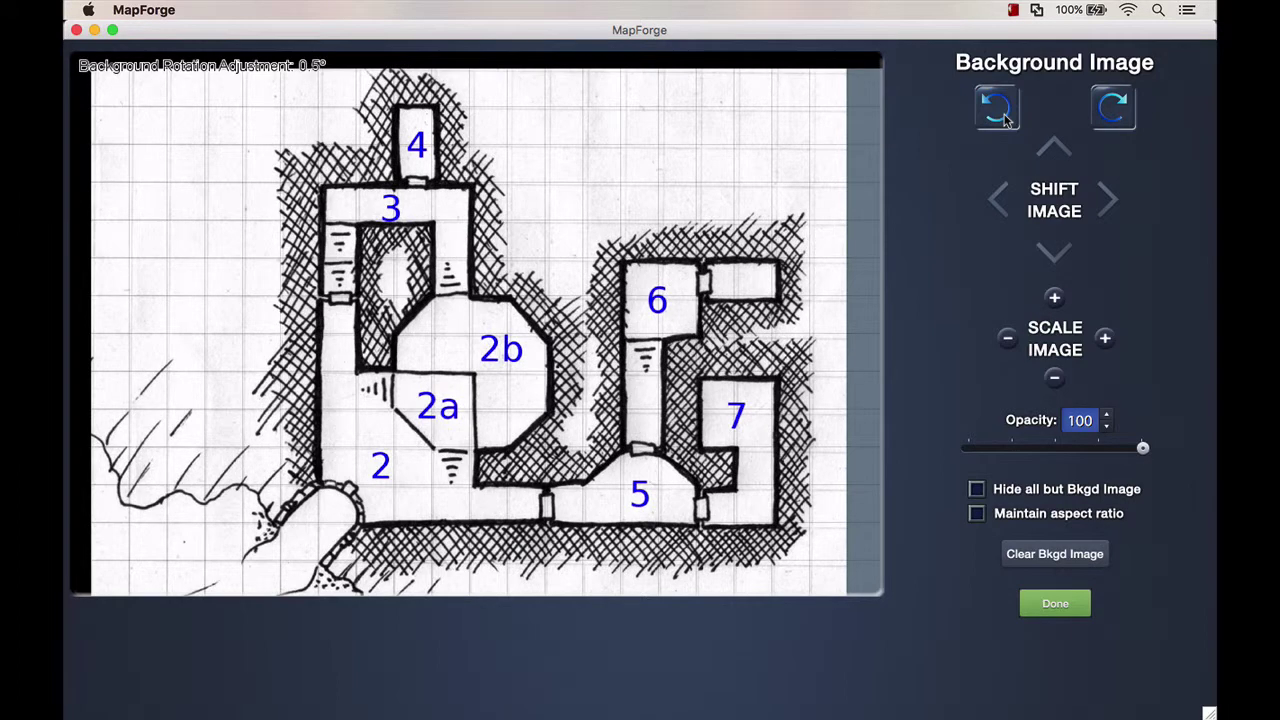
left_click(1005, 118)
left_click(1005, 118)
left_click(1005, 118)
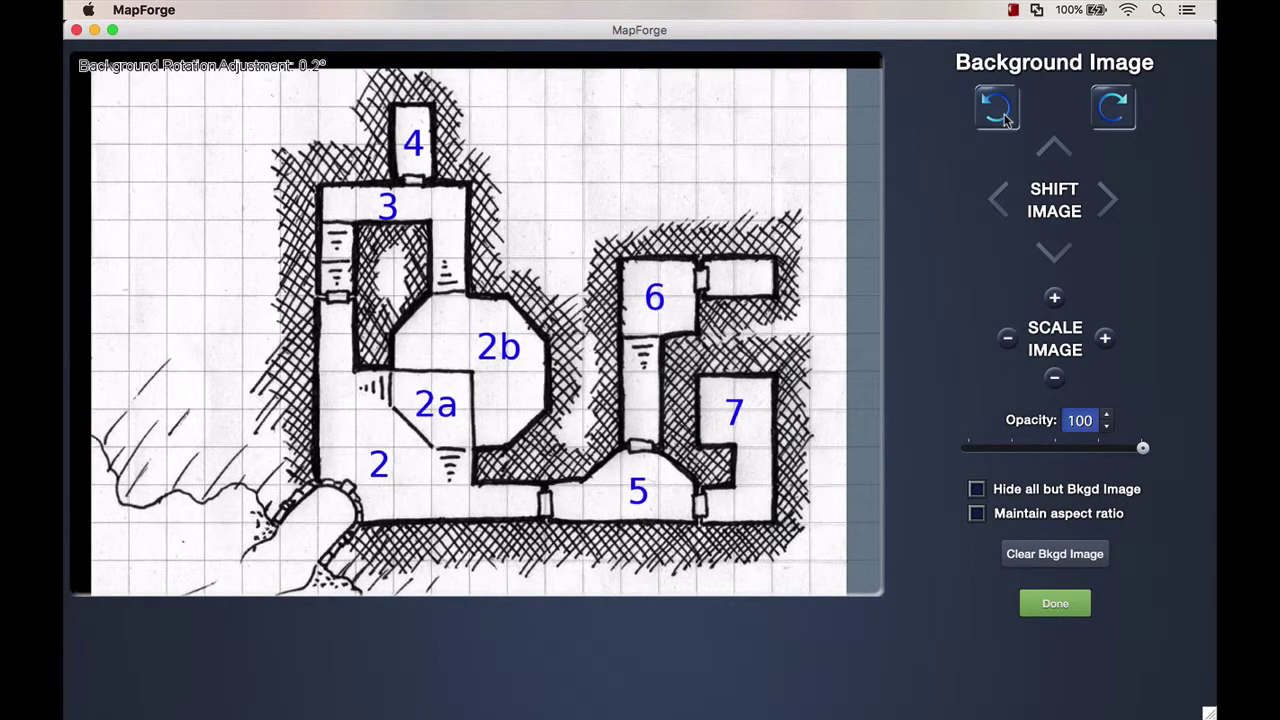
left_click(1005, 118)
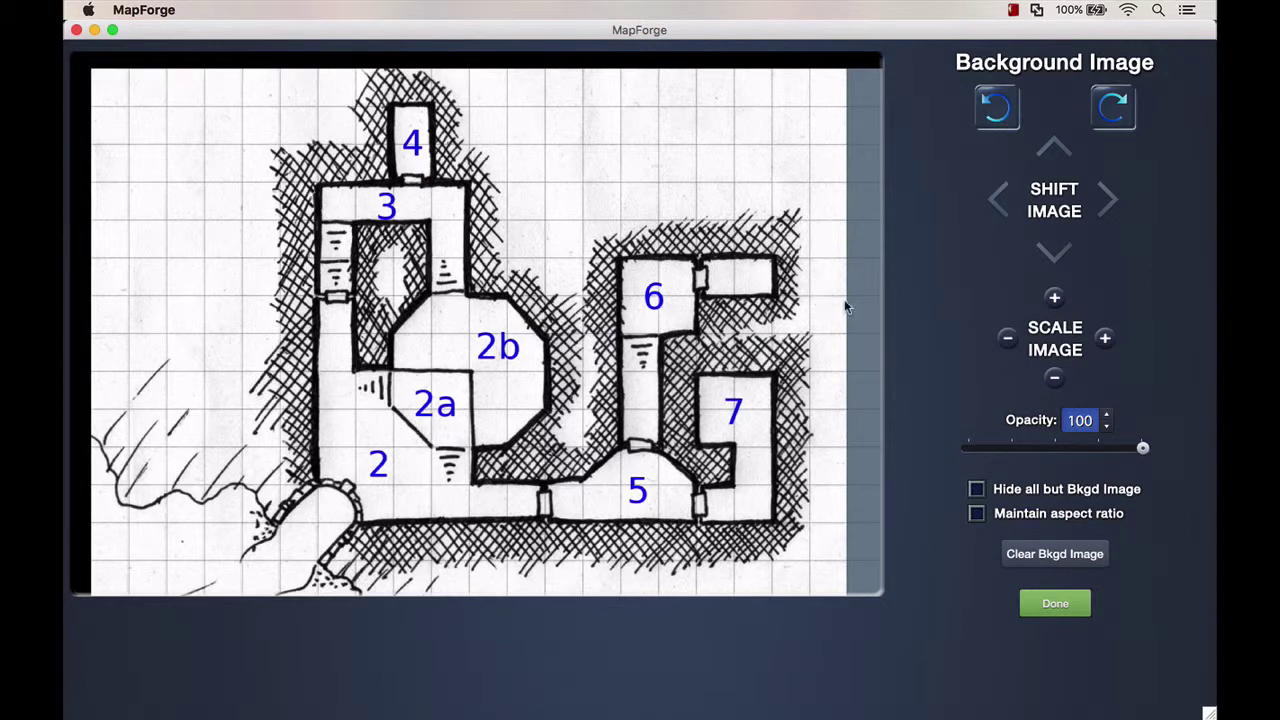
Nudge the sketch up and right, set its opacity to about 42, and close the panel
key("Up")
key("Right")
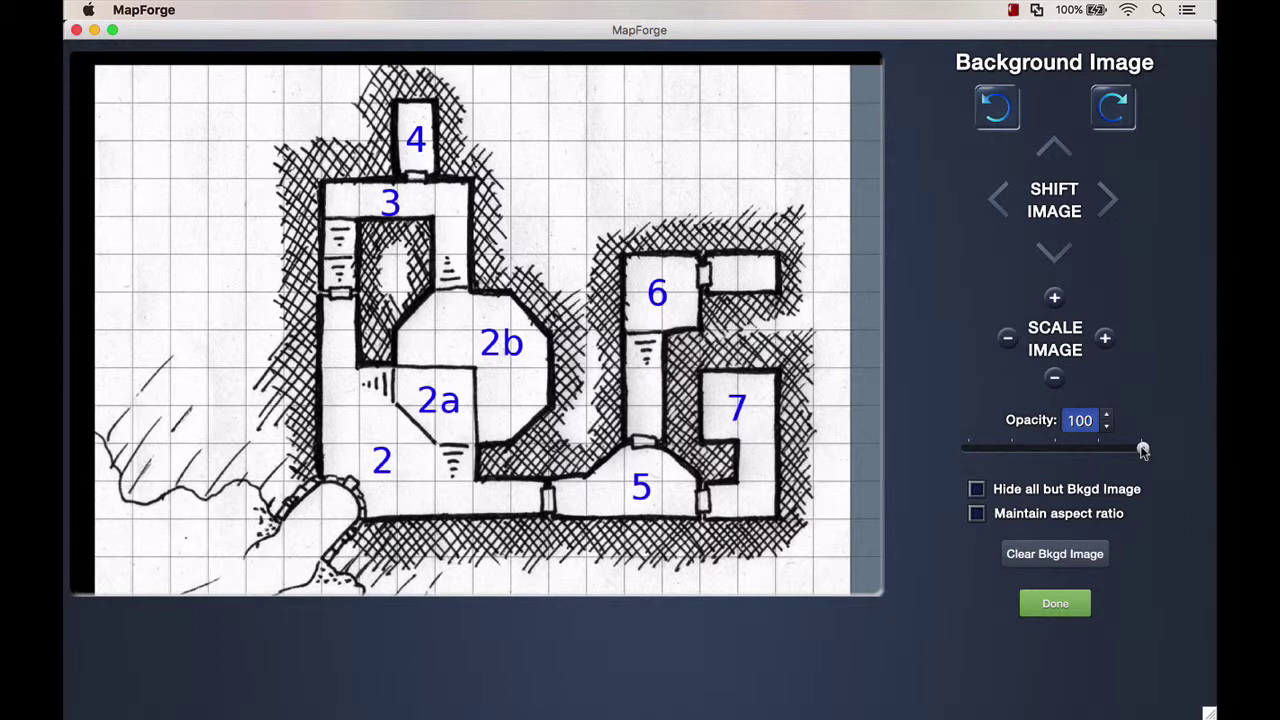
left_click_drag(1143, 451, 1140, 451)
left_click(986, 455)
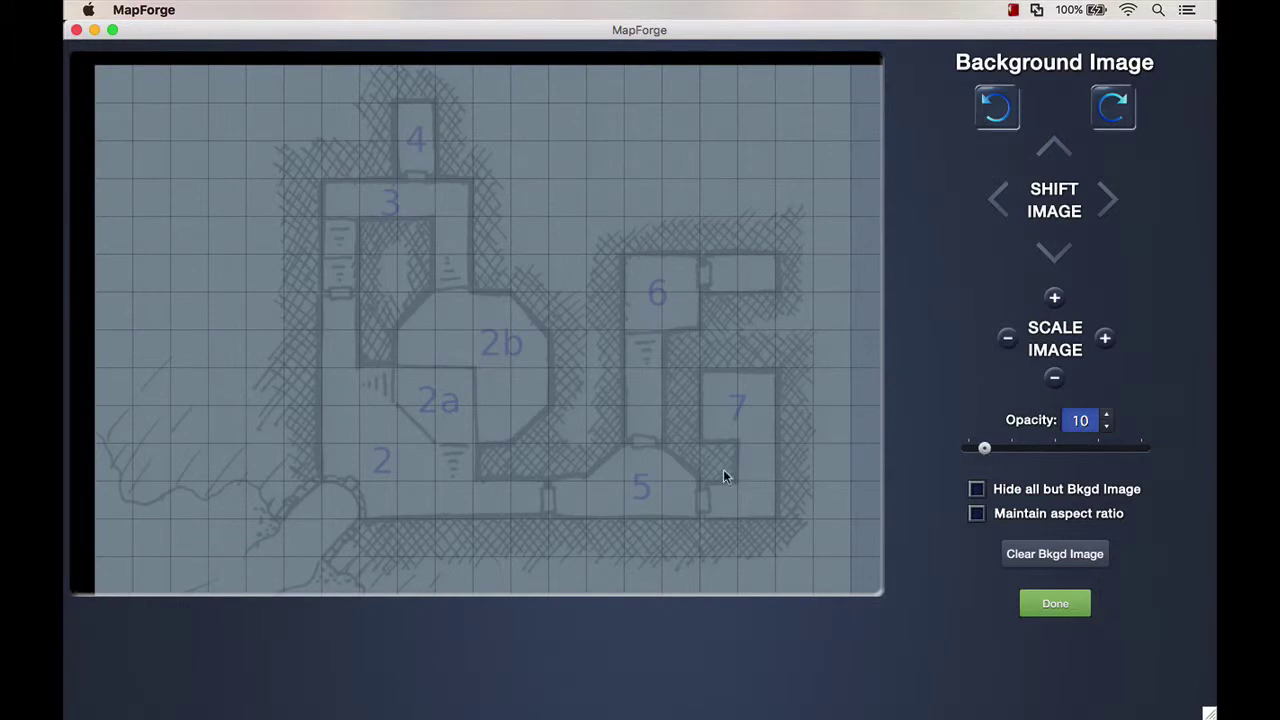
left_click(1051, 452)
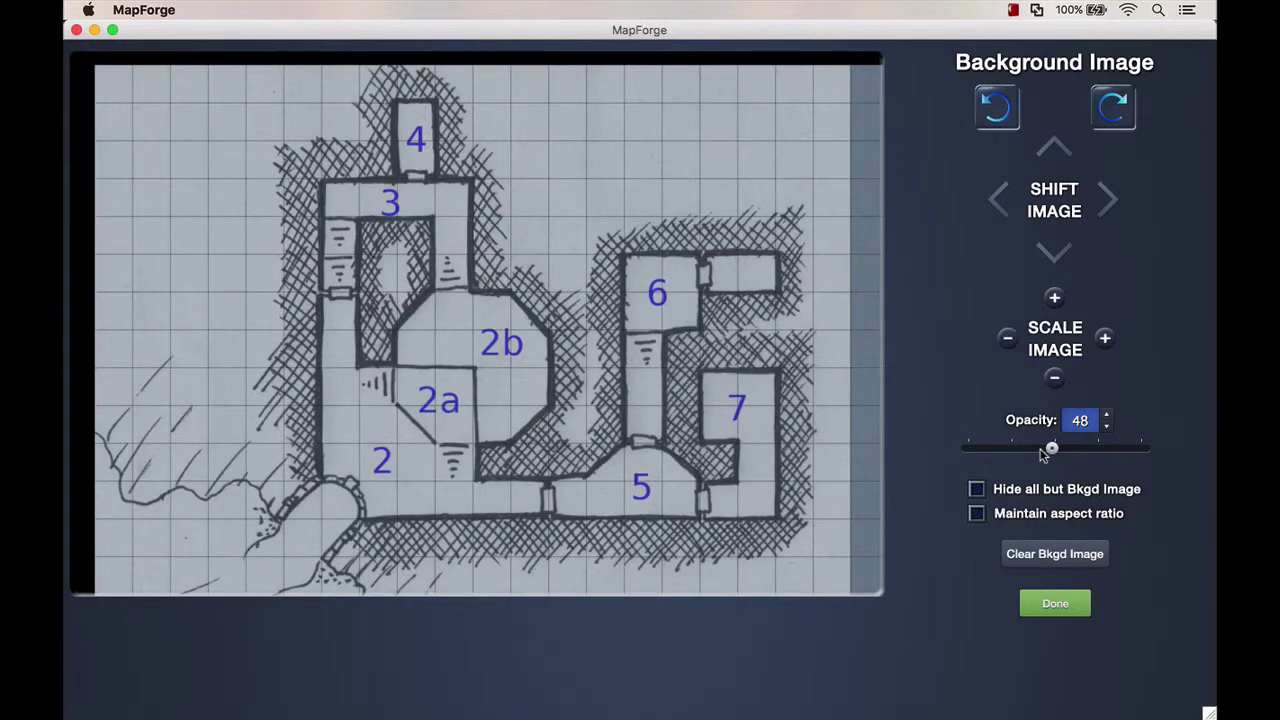
left_click(1041, 450)
left_click(1056, 604)
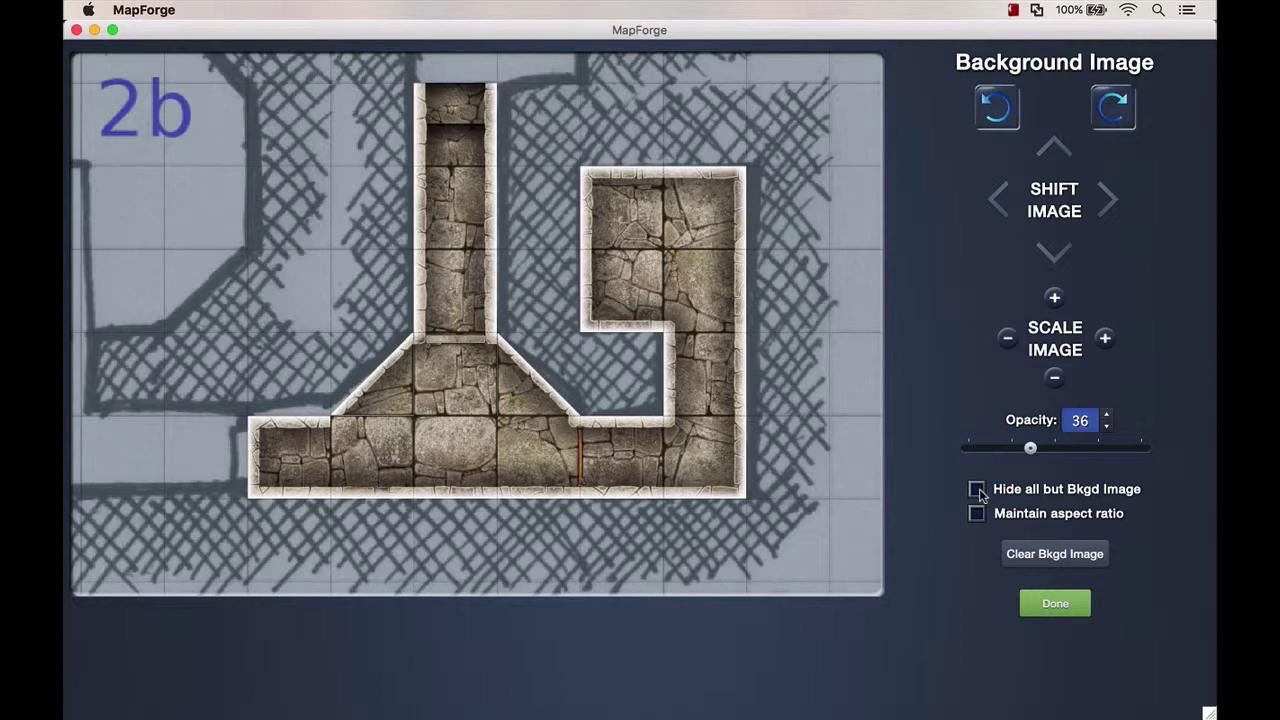
Toggle Hide all but Bkgd Image, nudge the sketch left and right, and toggle aspect-ratio lock
left_click(977, 490)
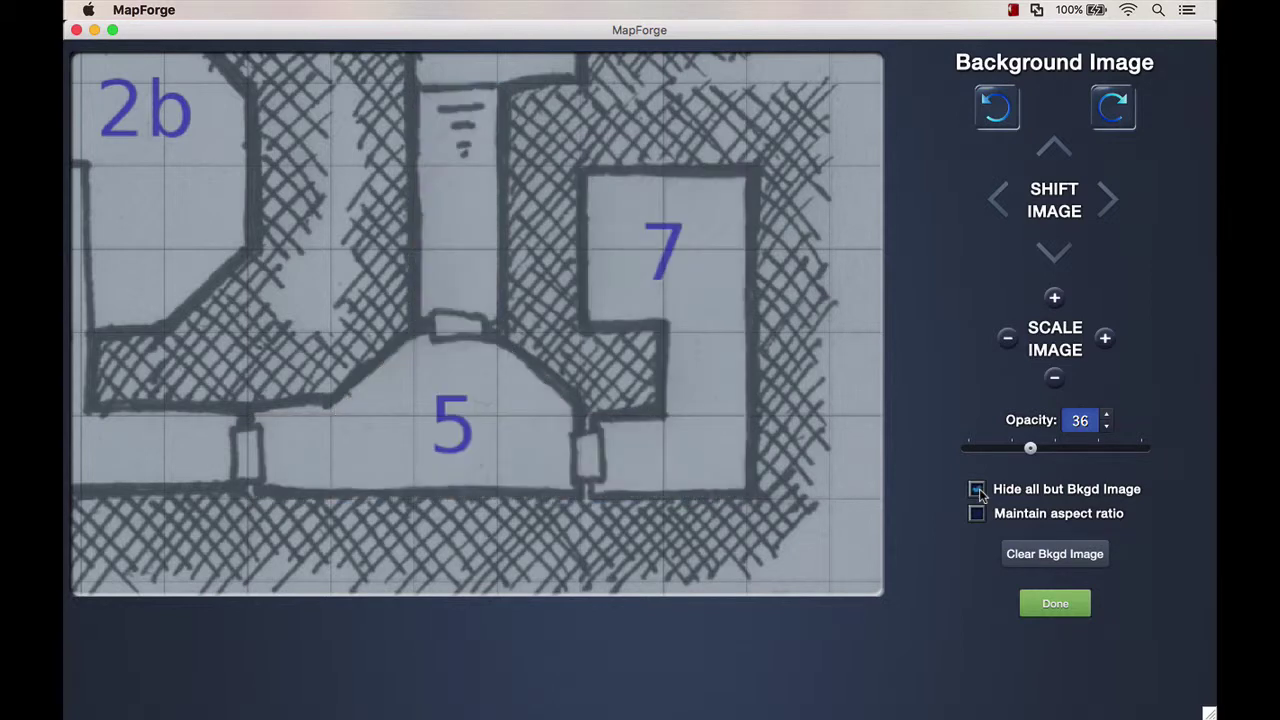
left_click(997, 208)
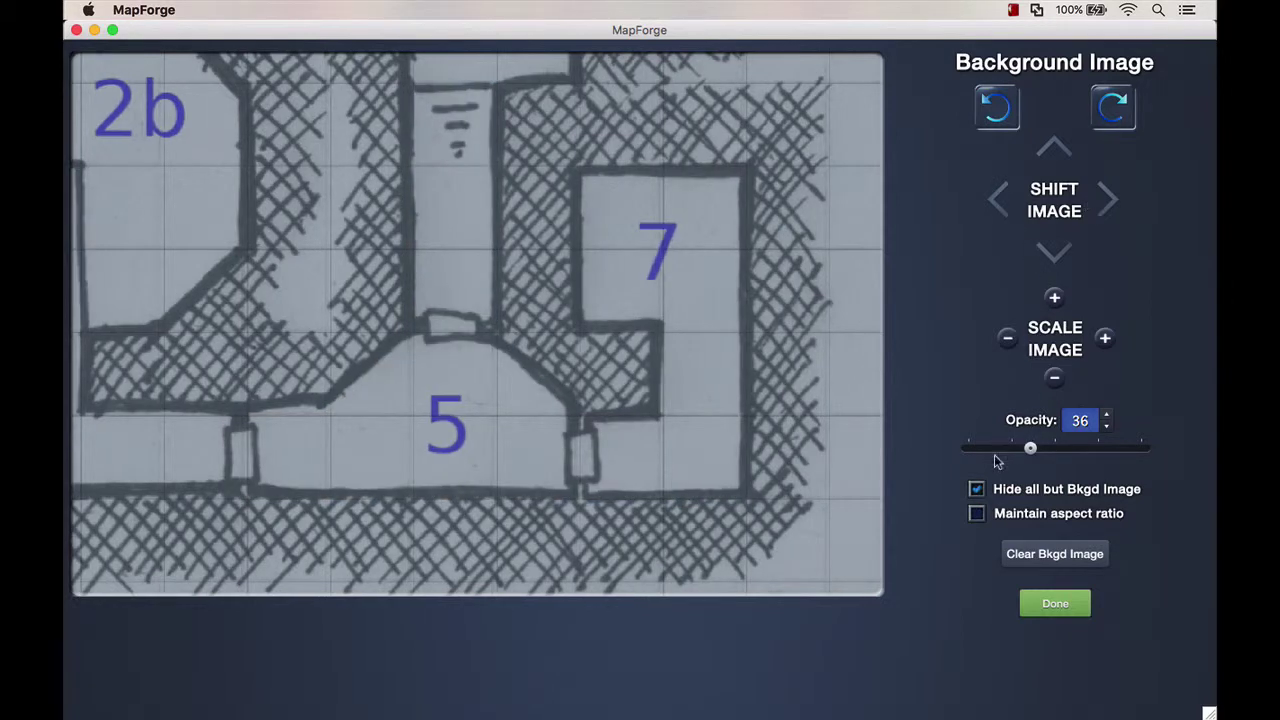
left_click(977, 489)
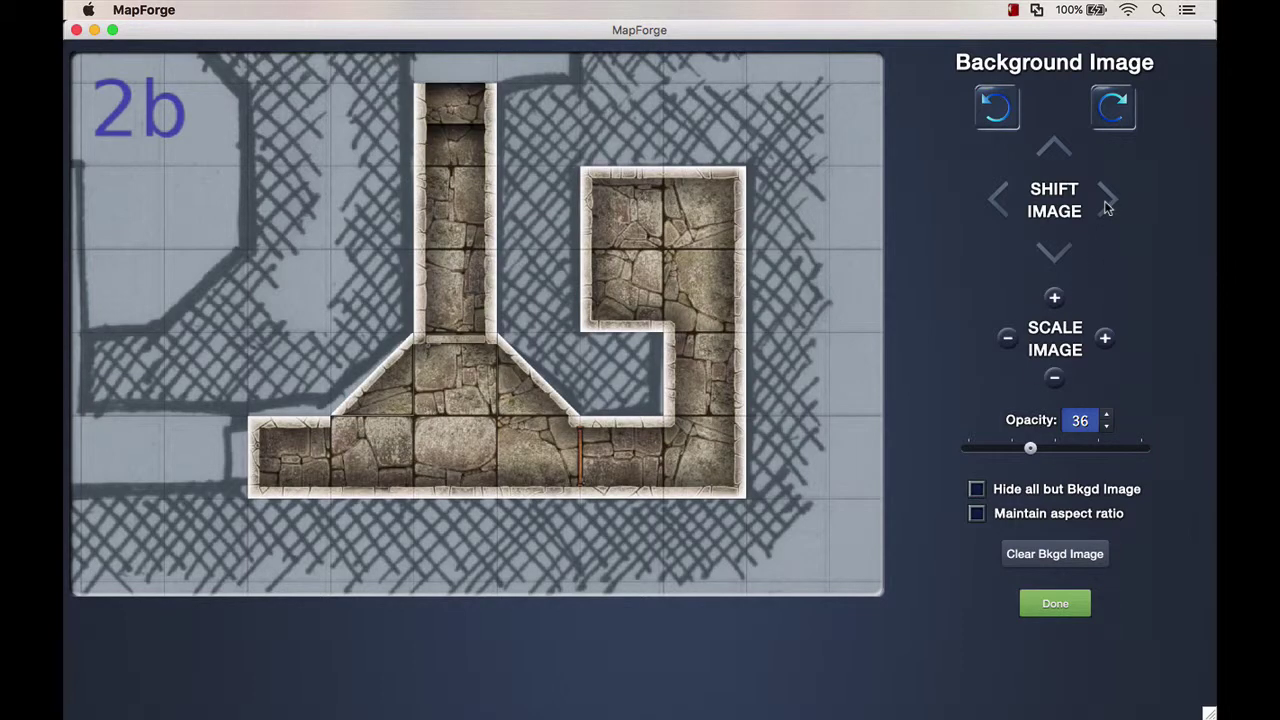
left_click(1106, 206)
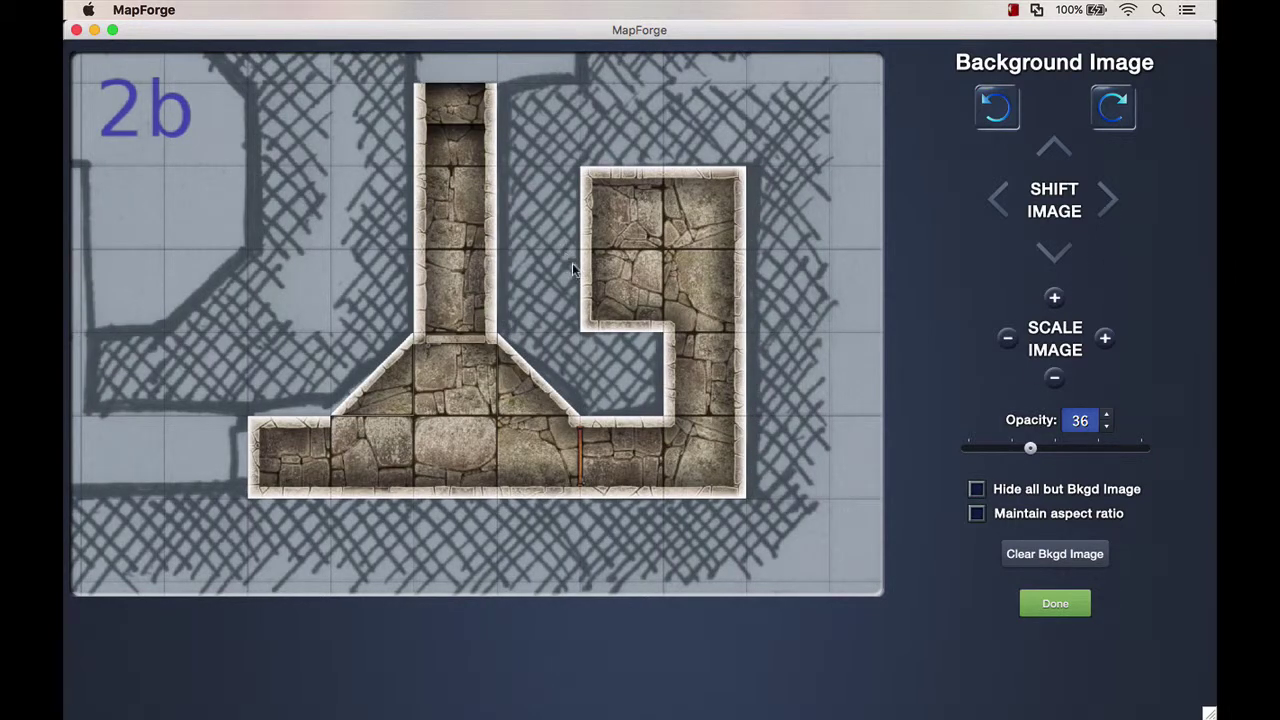
left_click(977, 516)
left_click(977, 516)
Close the background settings, toggle Include the Bkgd Image in Export Map, then cancel the export
left_click(1030, 606)
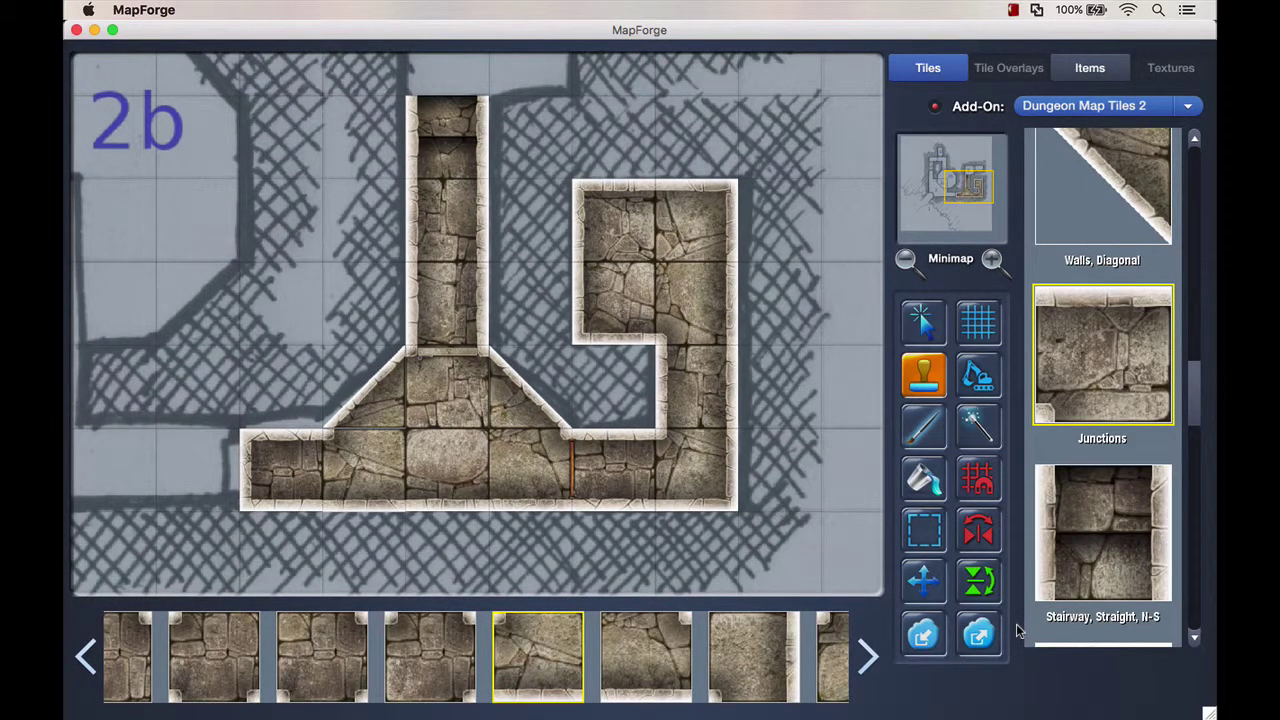
left_click(975, 631)
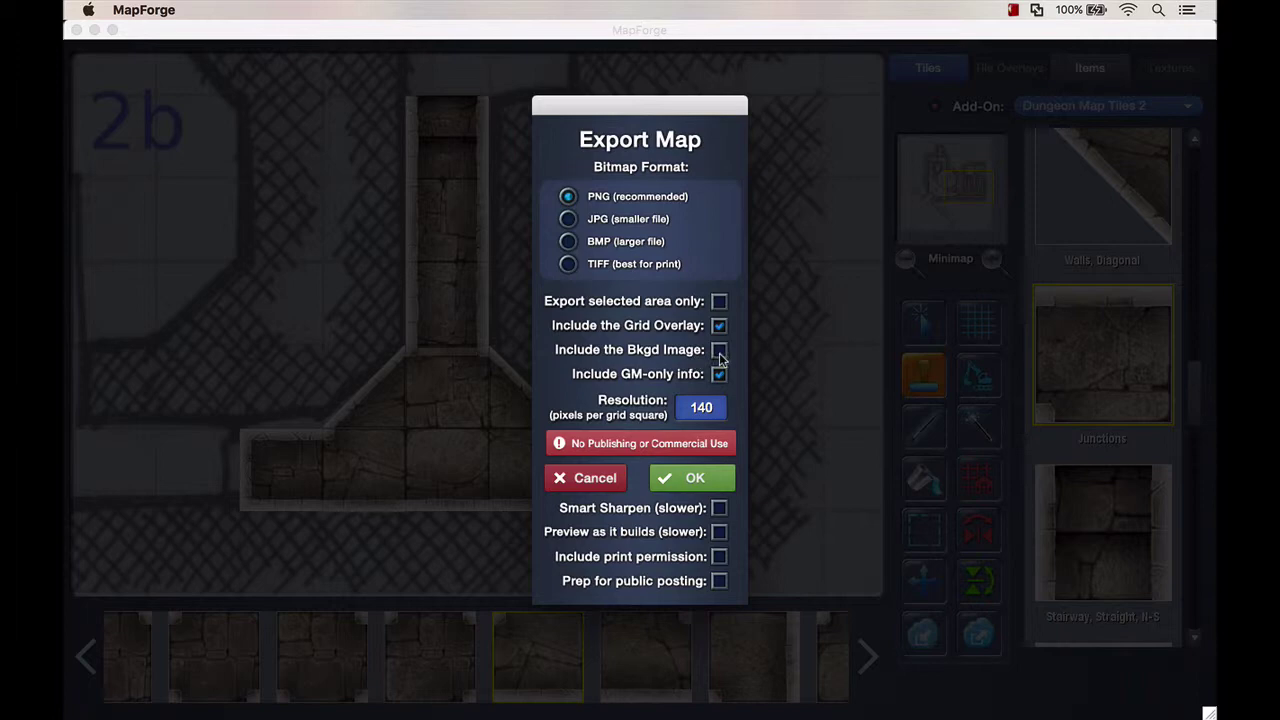
left_click(720, 352)
left_click(720, 352)
left_click(719, 352)
left_click(595, 477)
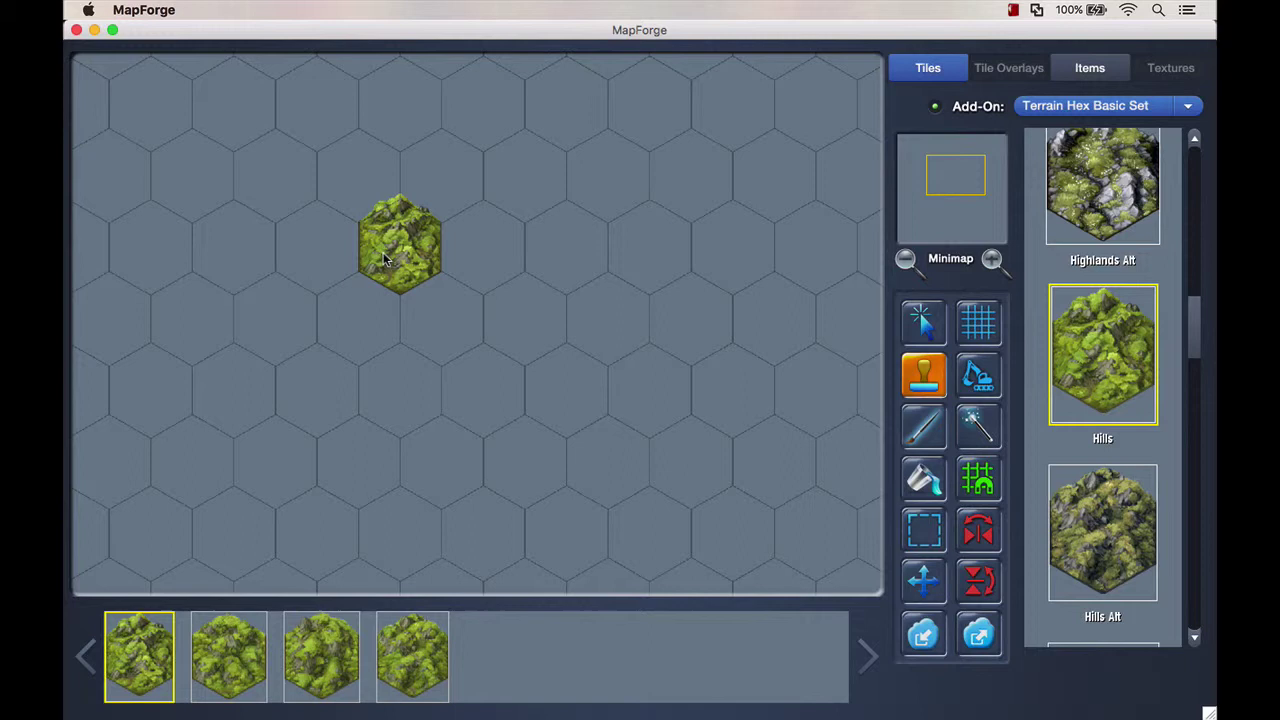
Stamp four more Hills hexes around the first one
left_click(469, 246)
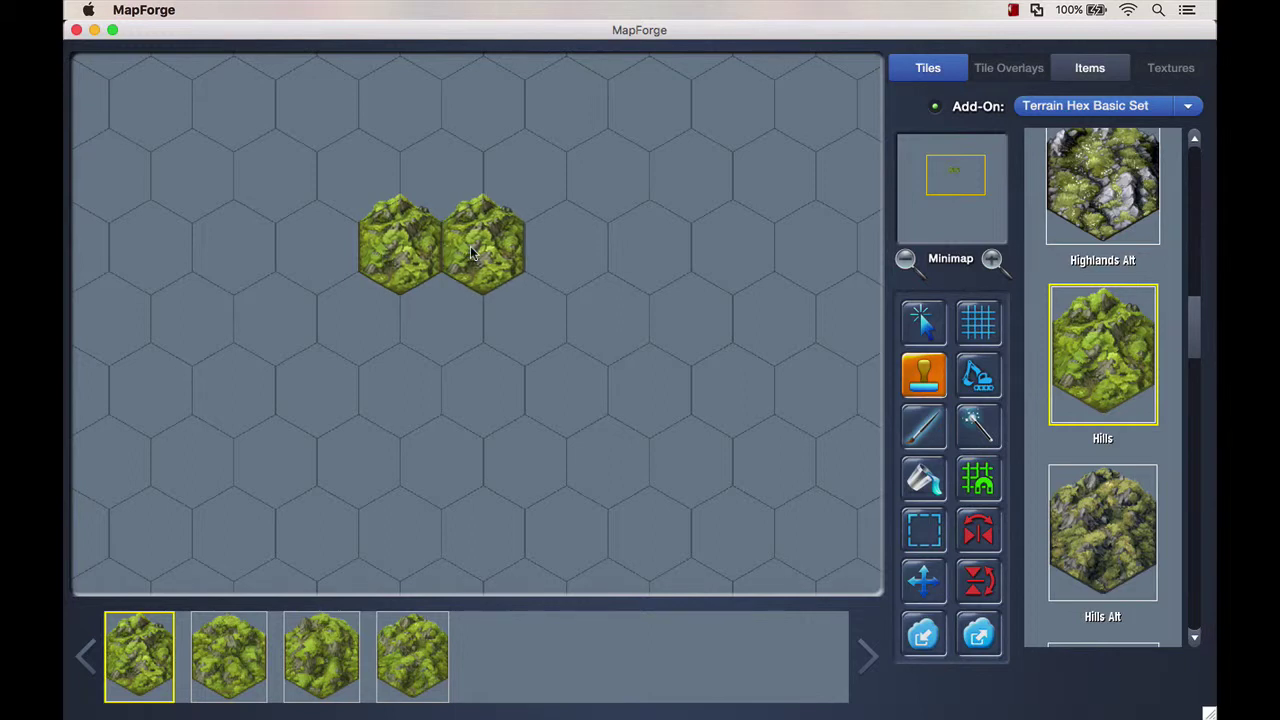
left_click(545, 248)
left_click(390, 322)
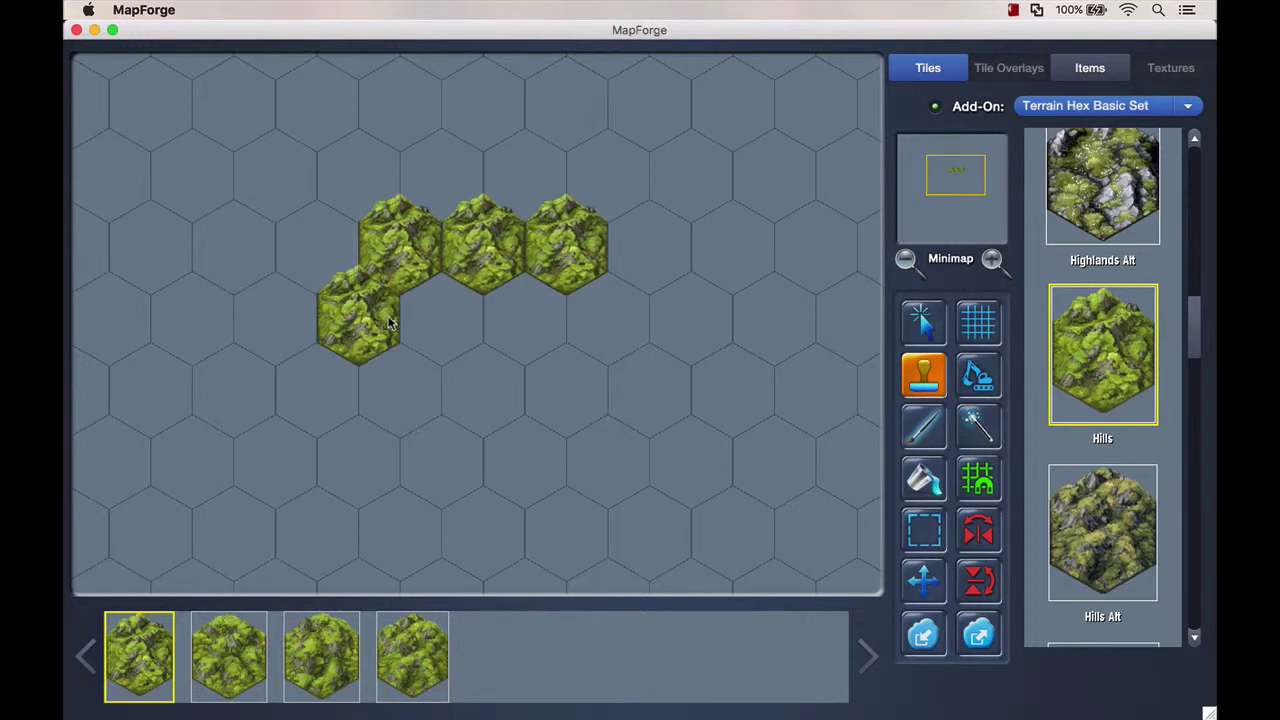
left_click(610, 320)
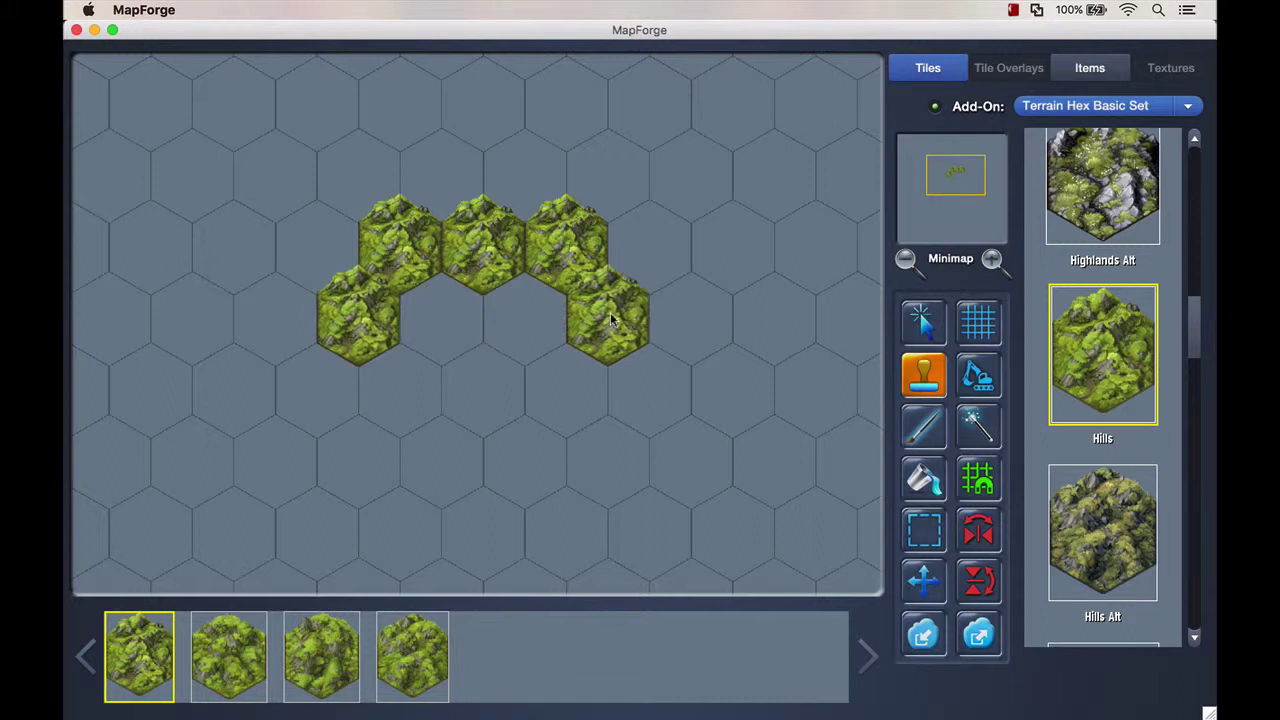
Place four Mountain tiles on the lower-middle, right-hand and topmost hexes
scroll(613, 320, "down", 1)
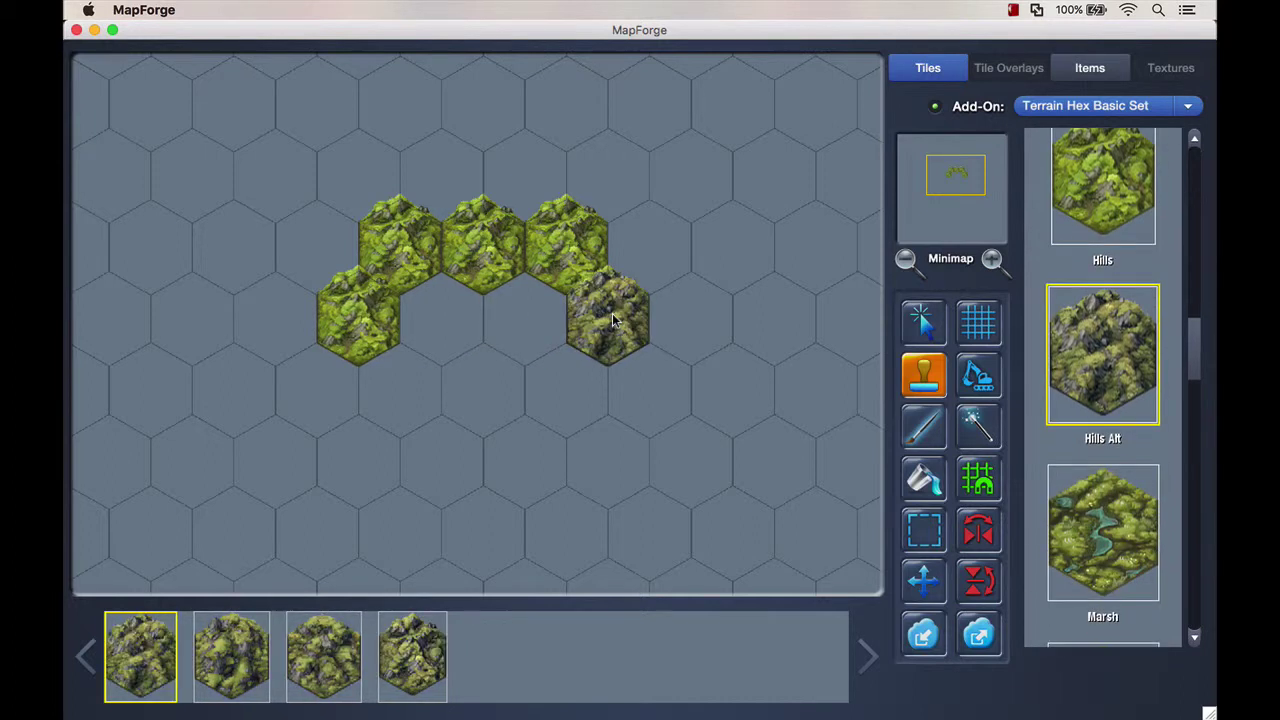
scroll(613, 320, "down", 3)
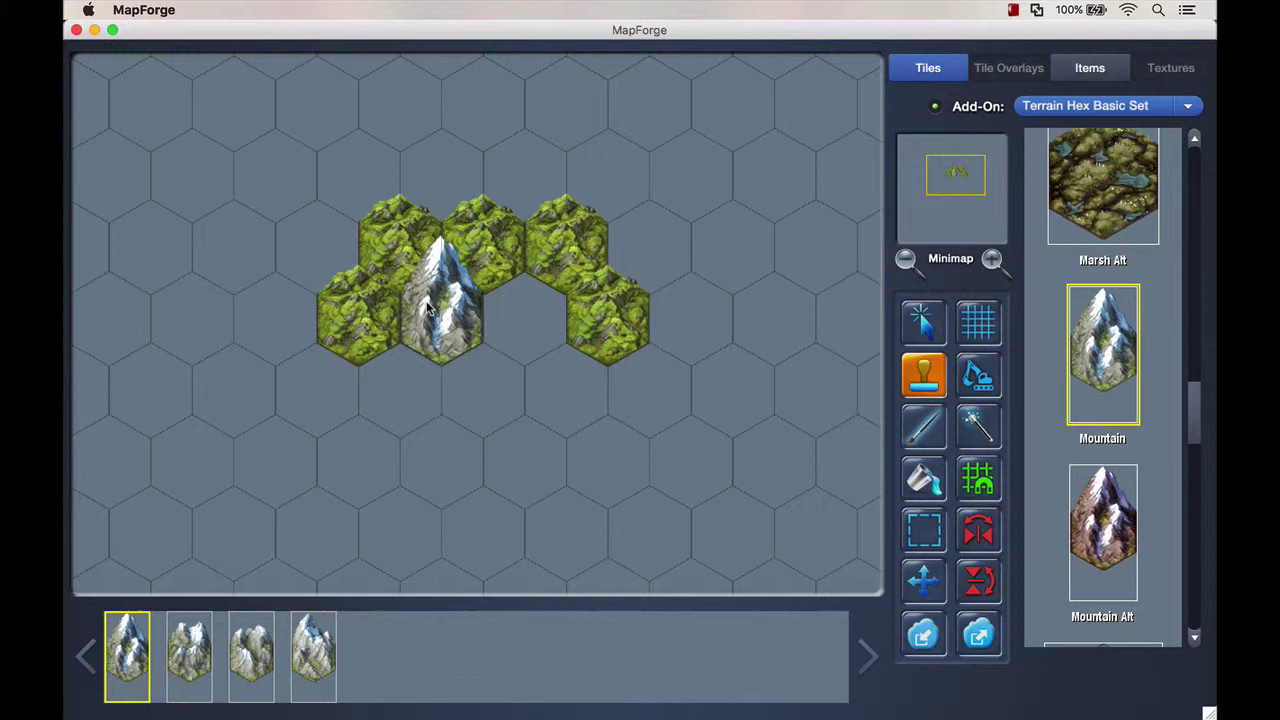
left_click(428, 308)
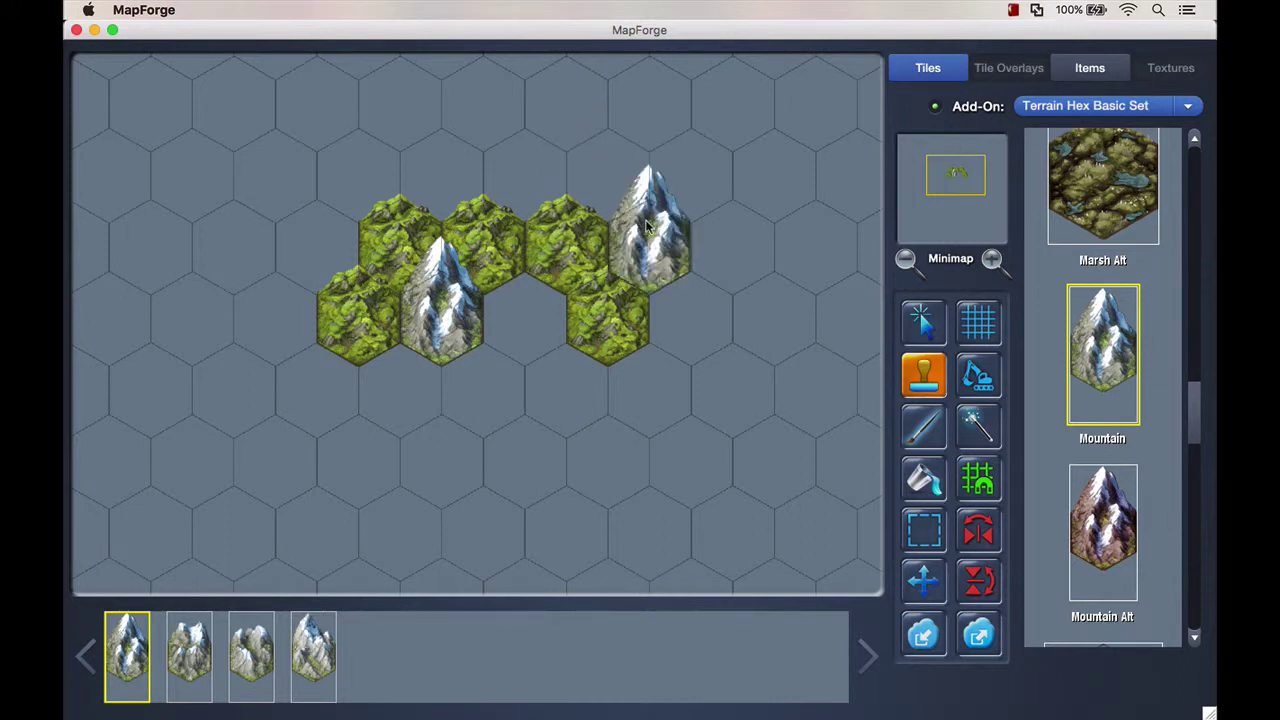
left_click(688, 341)
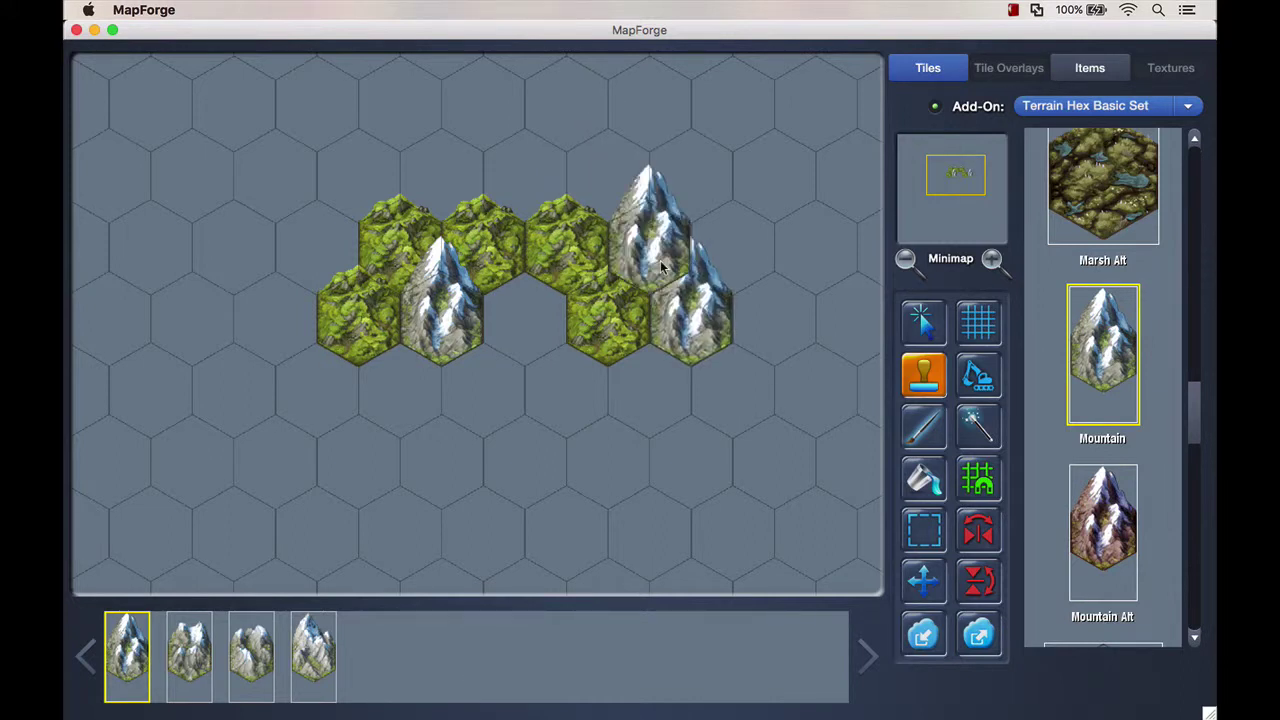
left_click(662, 266)
left_click(622, 193)
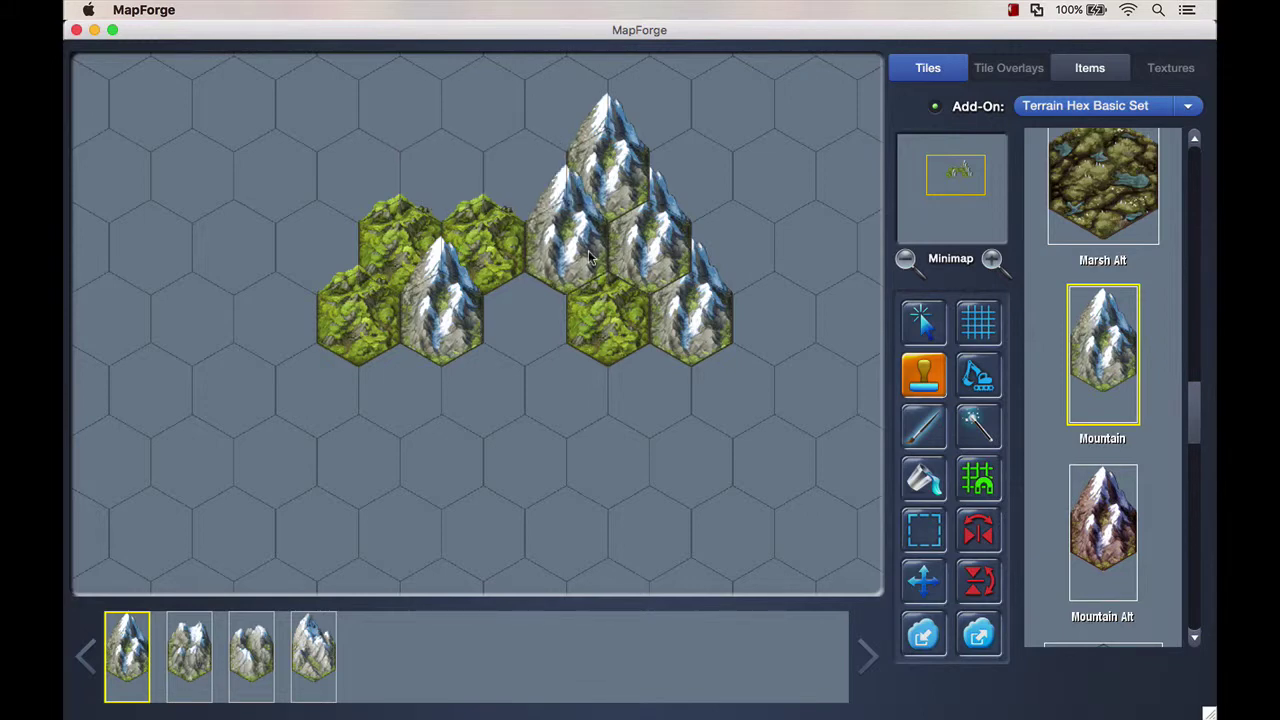
left_click(924, 318)
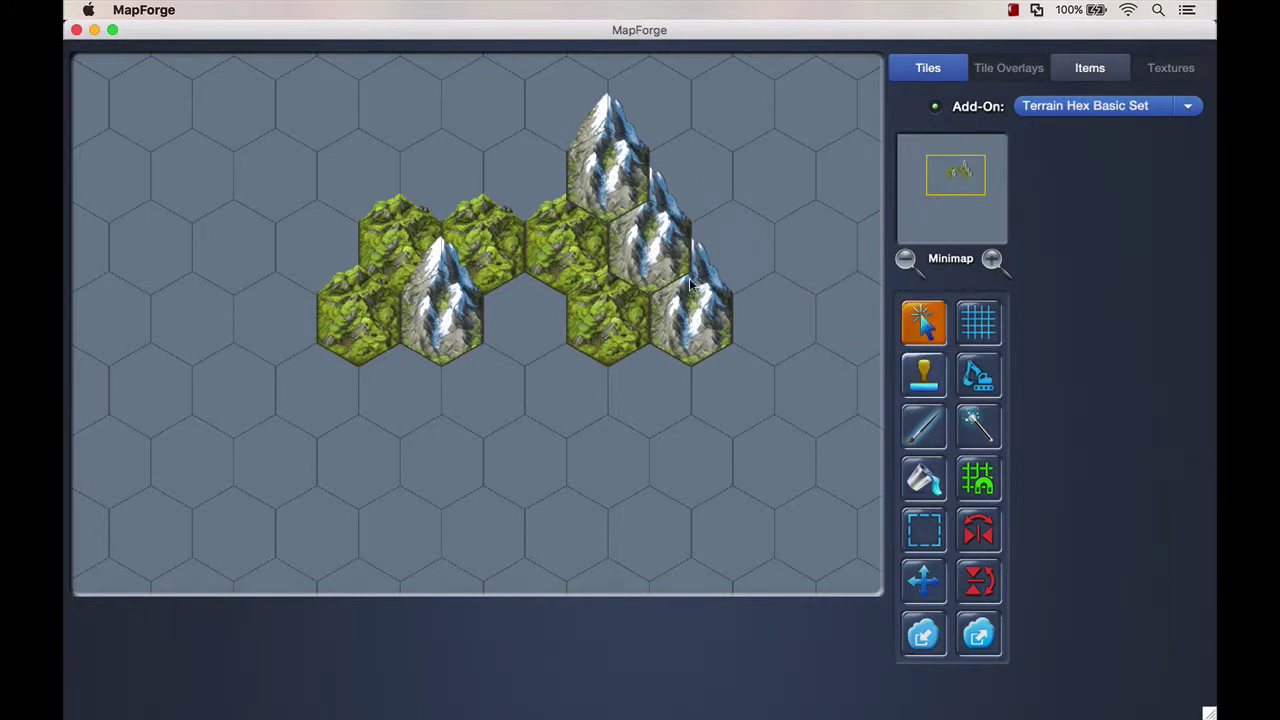
Move the middle-right and lower-right Mountain tiles to the top of the stacking order
left_click(655, 265)
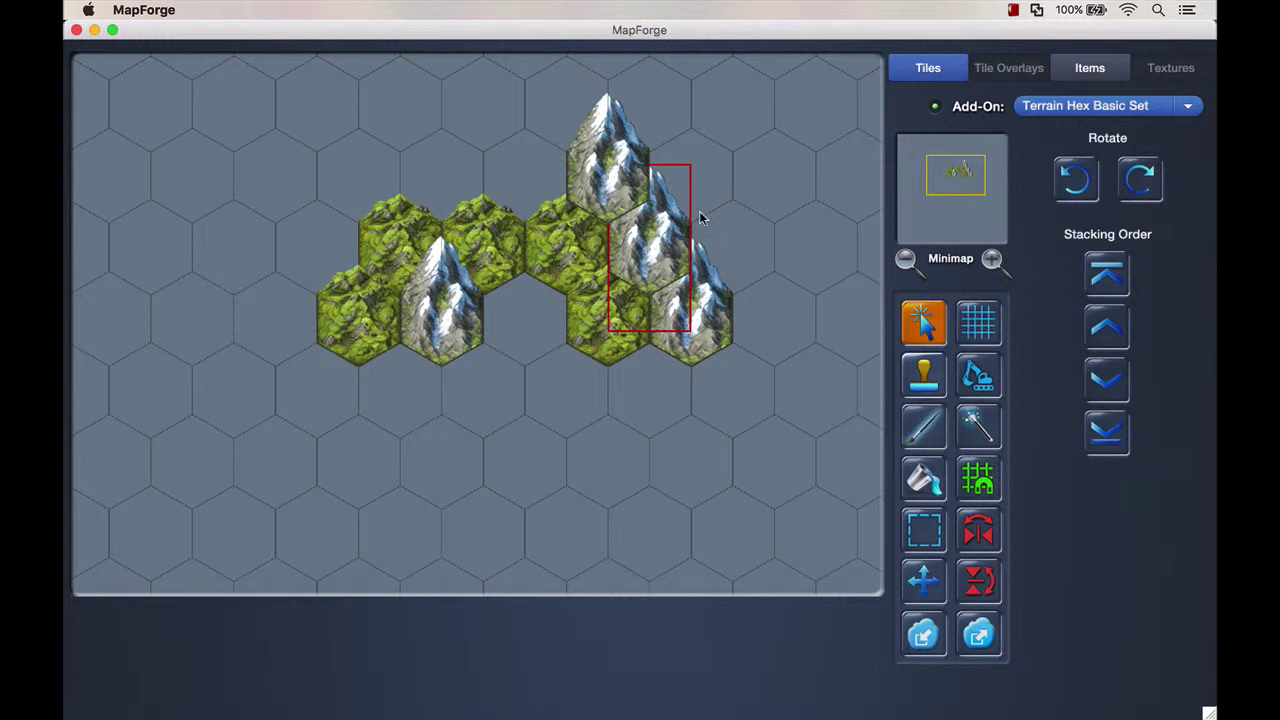
left_click(1107, 278)
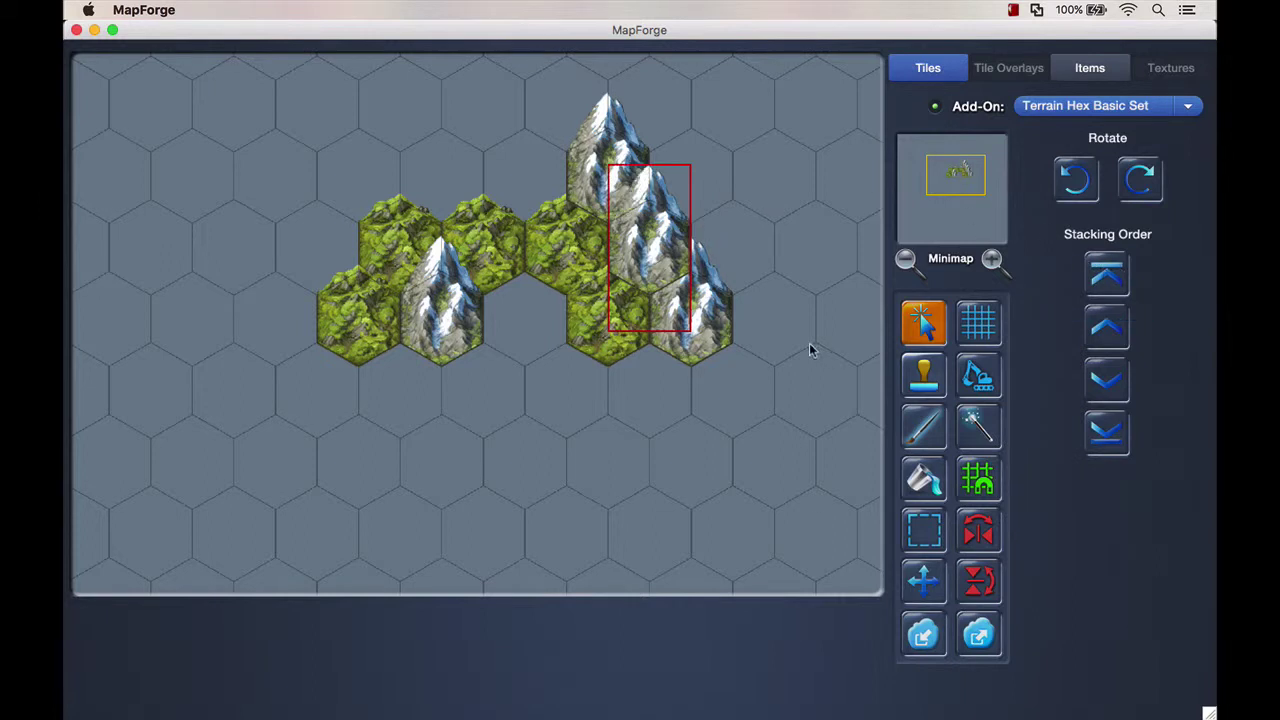
left_click(718, 325)
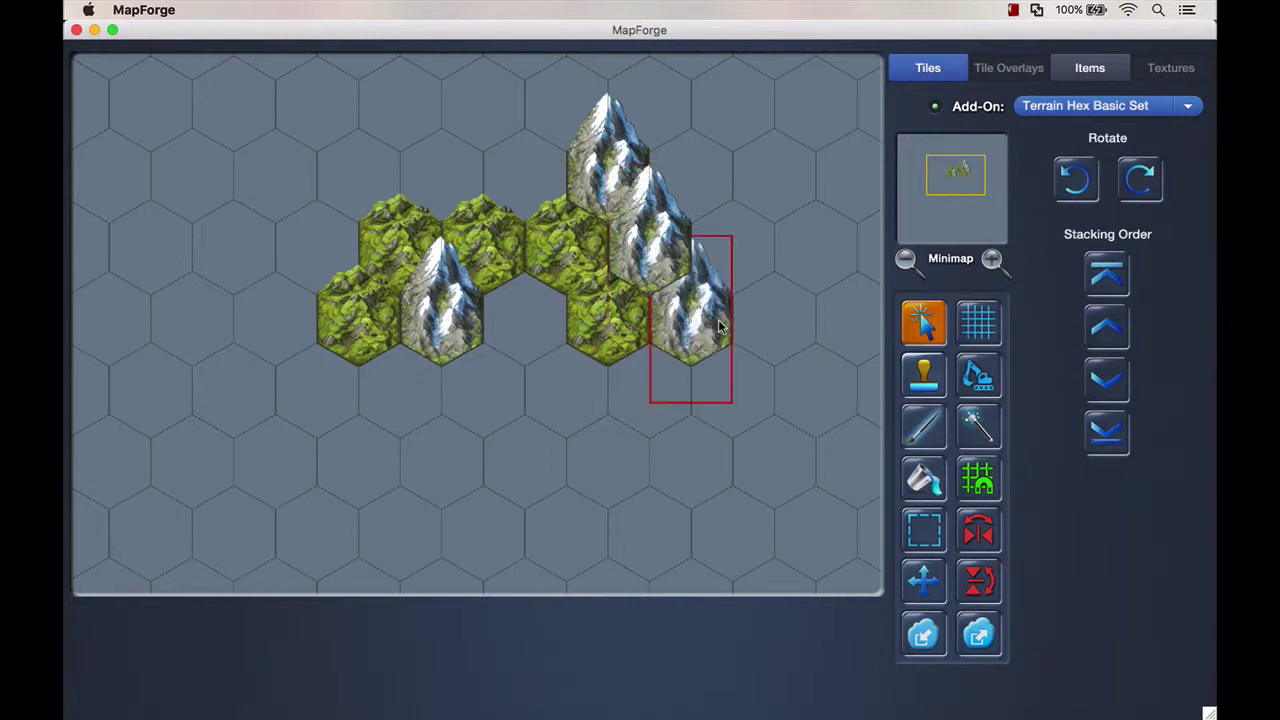
left_click(1107, 274)
left_click(835, 293)
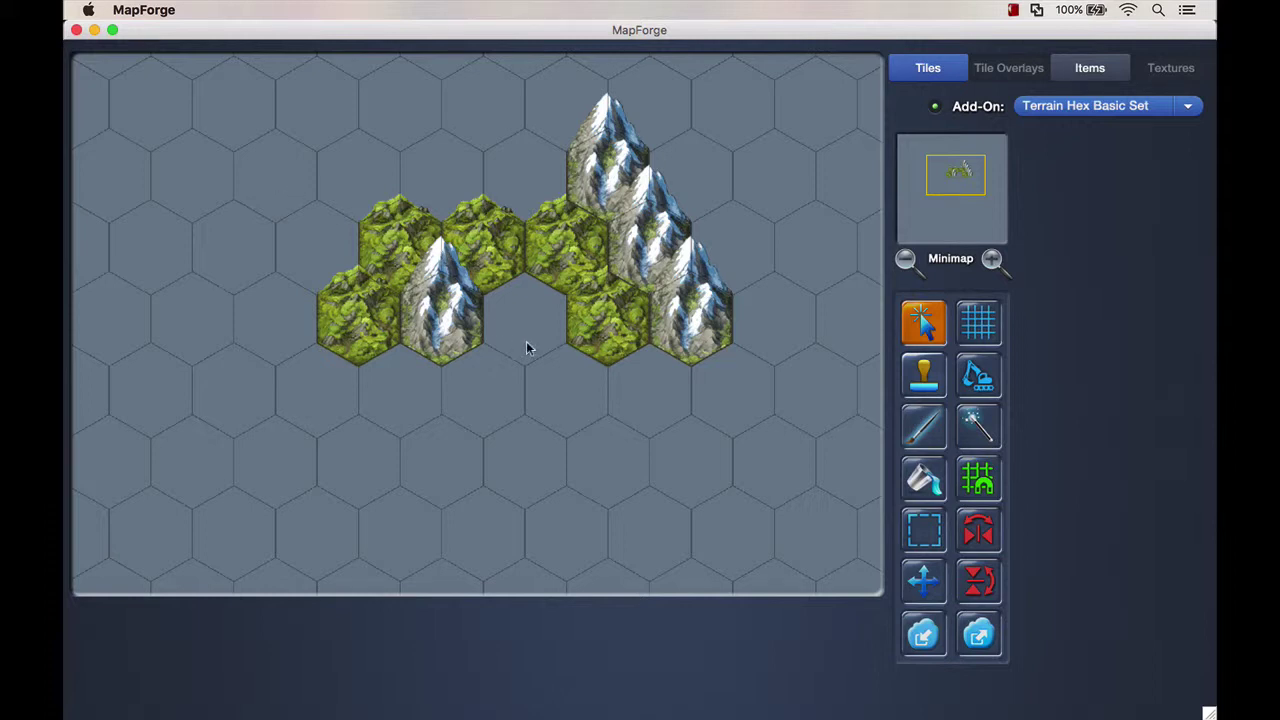
Paint Void hexes around the top mountain and along the top row
left_click(922, 385)
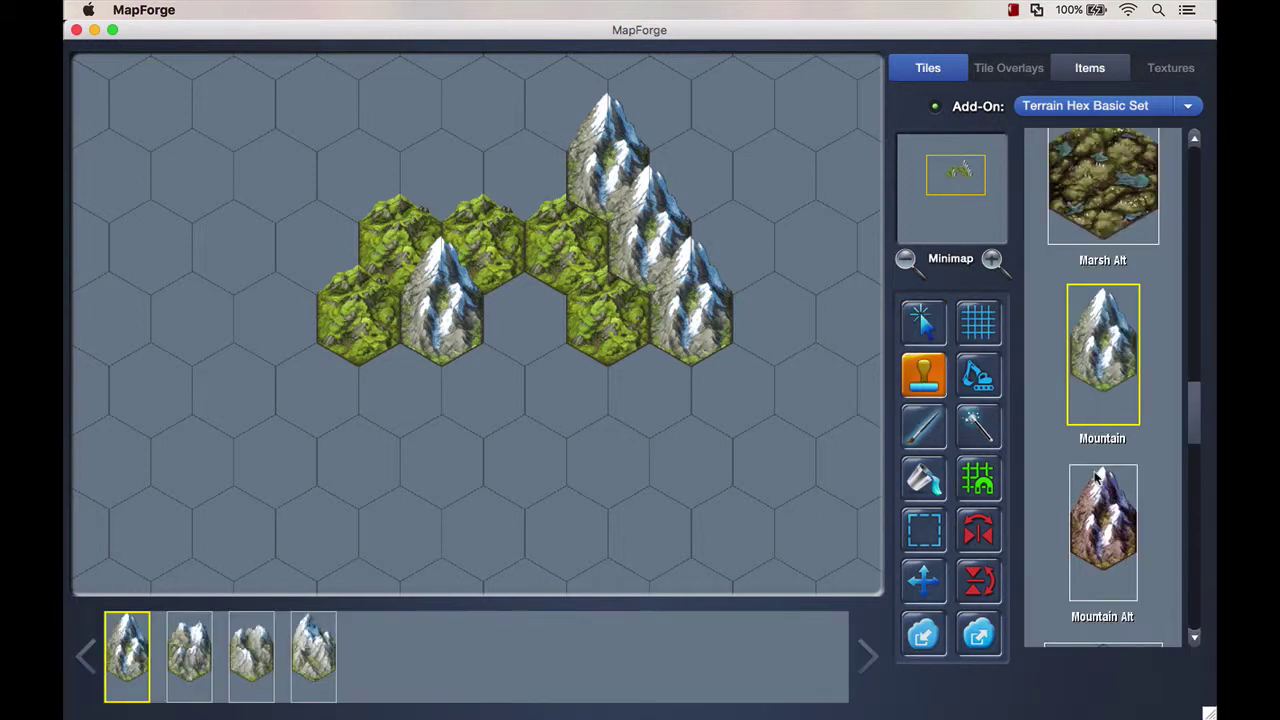
scroll(1094, 471, "down", 2)
scroll(1094, 471, "down", 5)
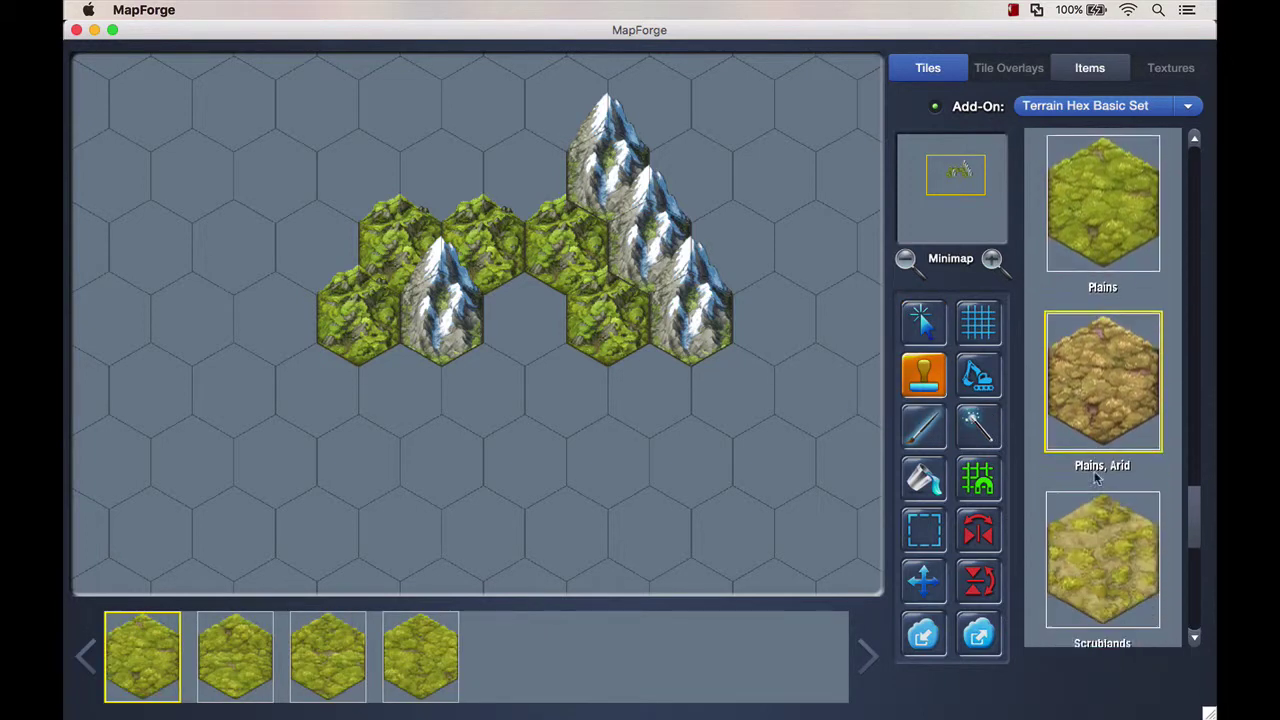
scroll(1094, 479, "down", 5)
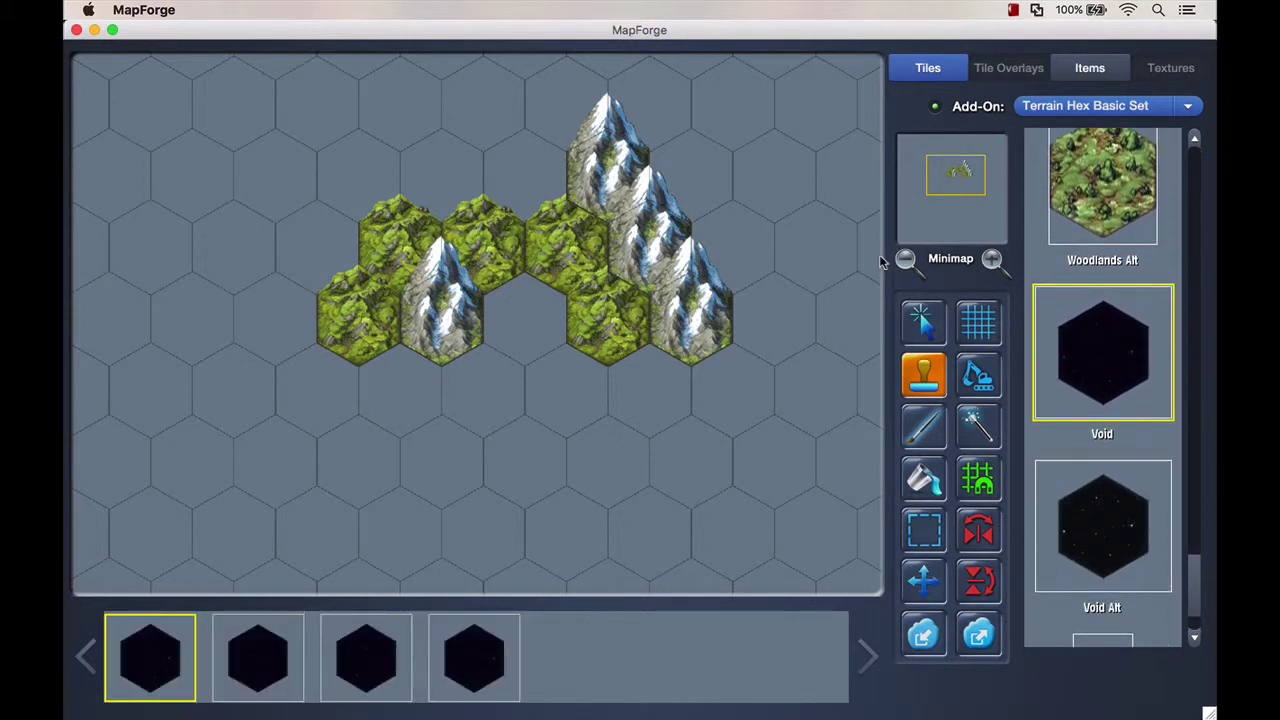
left_click(684, 188)
left_click(664, 130)
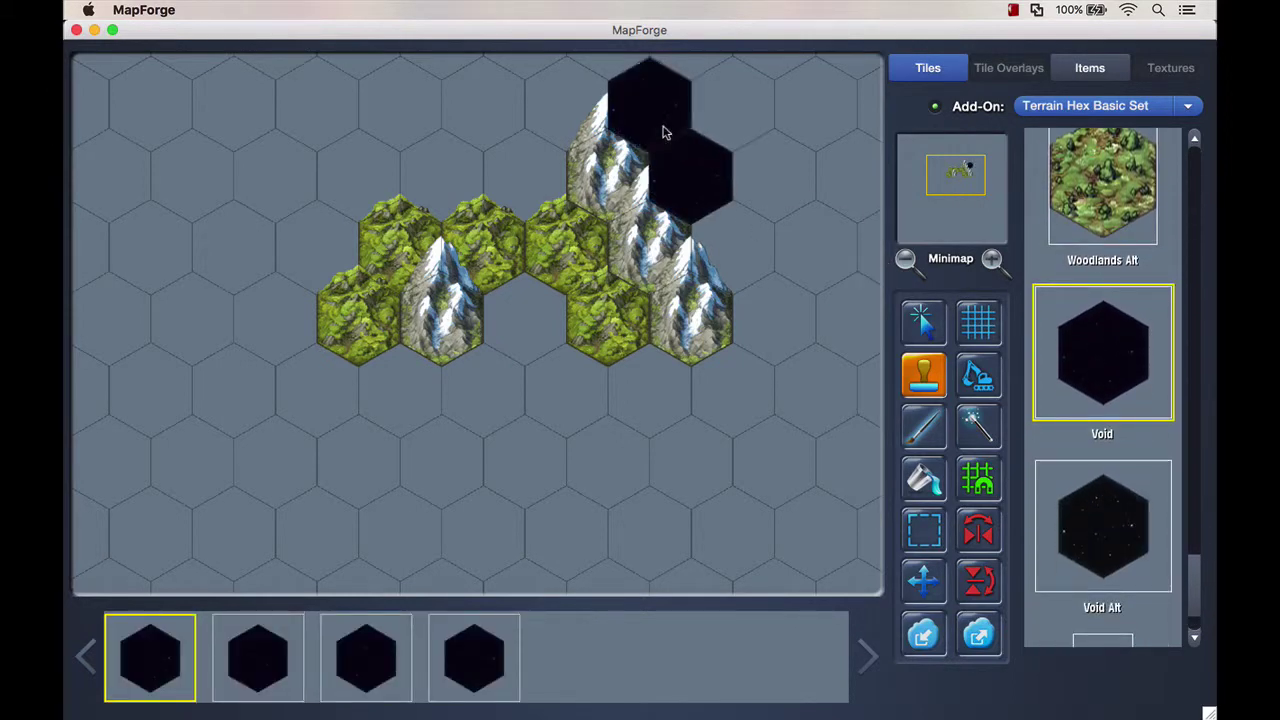
left_click(581, 117)
left_click(500, 117)
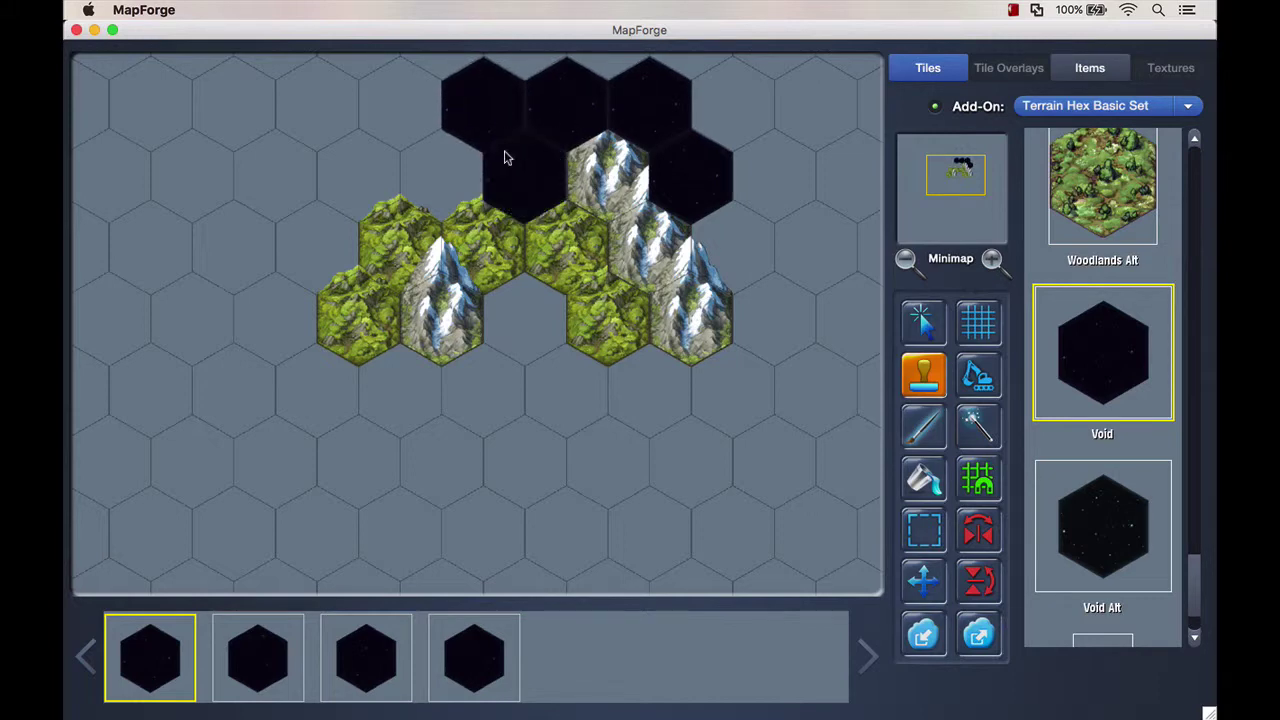
Extend the Void across the upper-left rows and choose the dirt base block tile
left_click(420, 126)
left_click(366, 191)
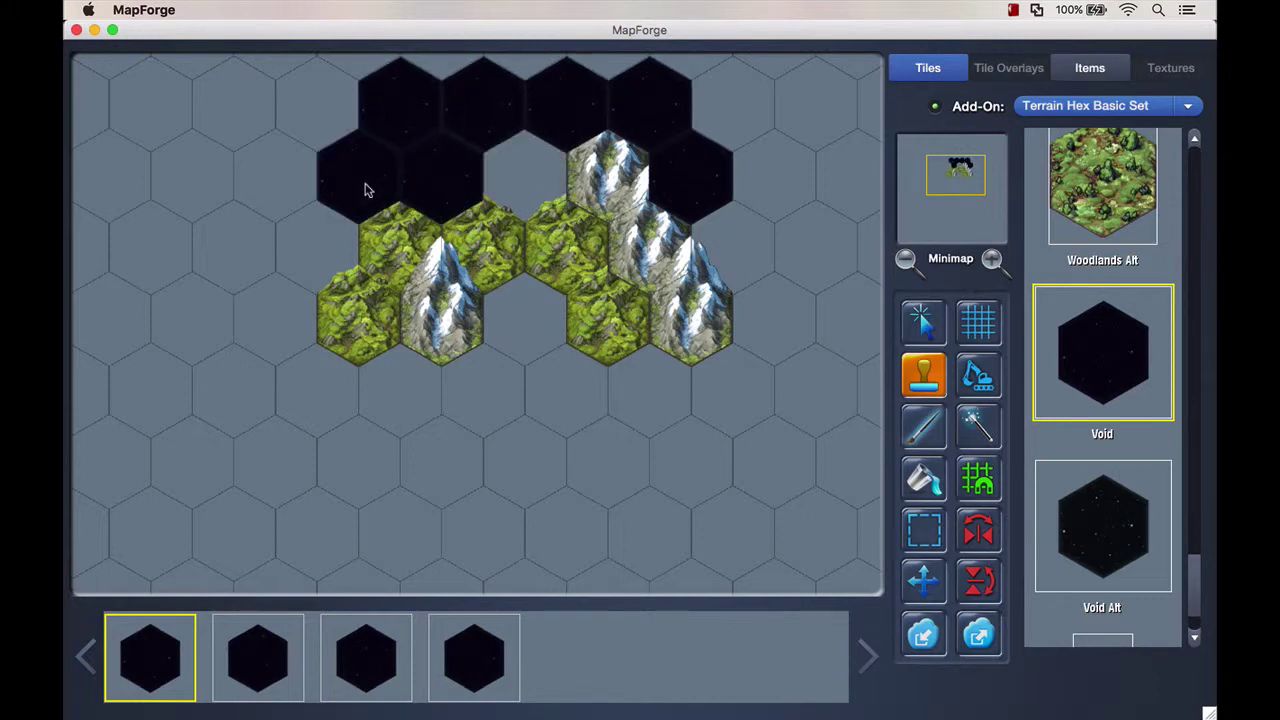
left_click(508, 186)
left_click(338, 252)
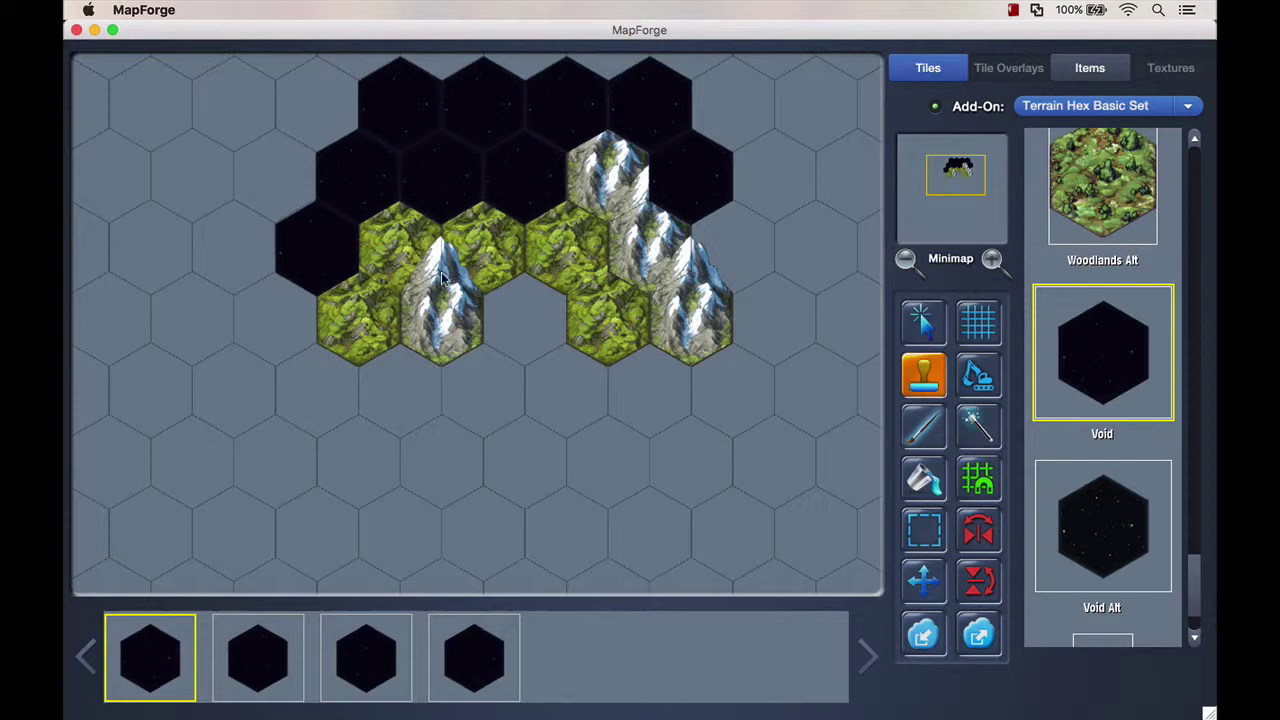
key("Down")
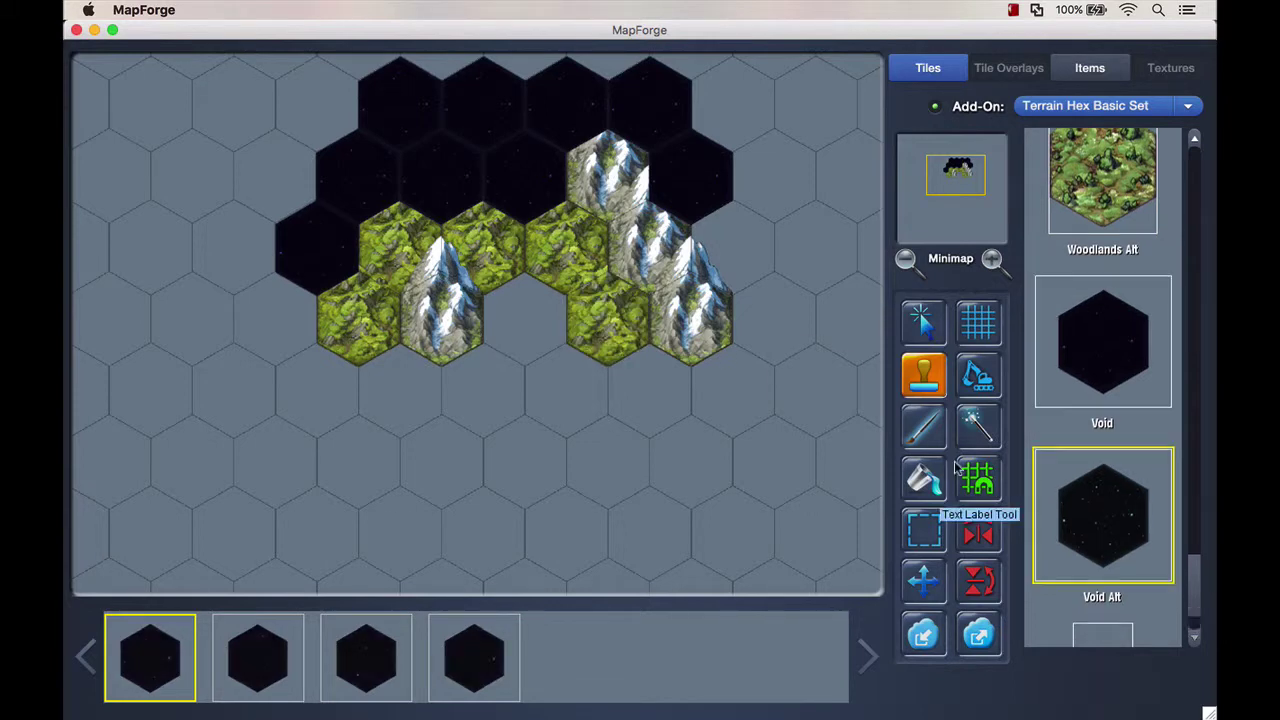
key("Down")
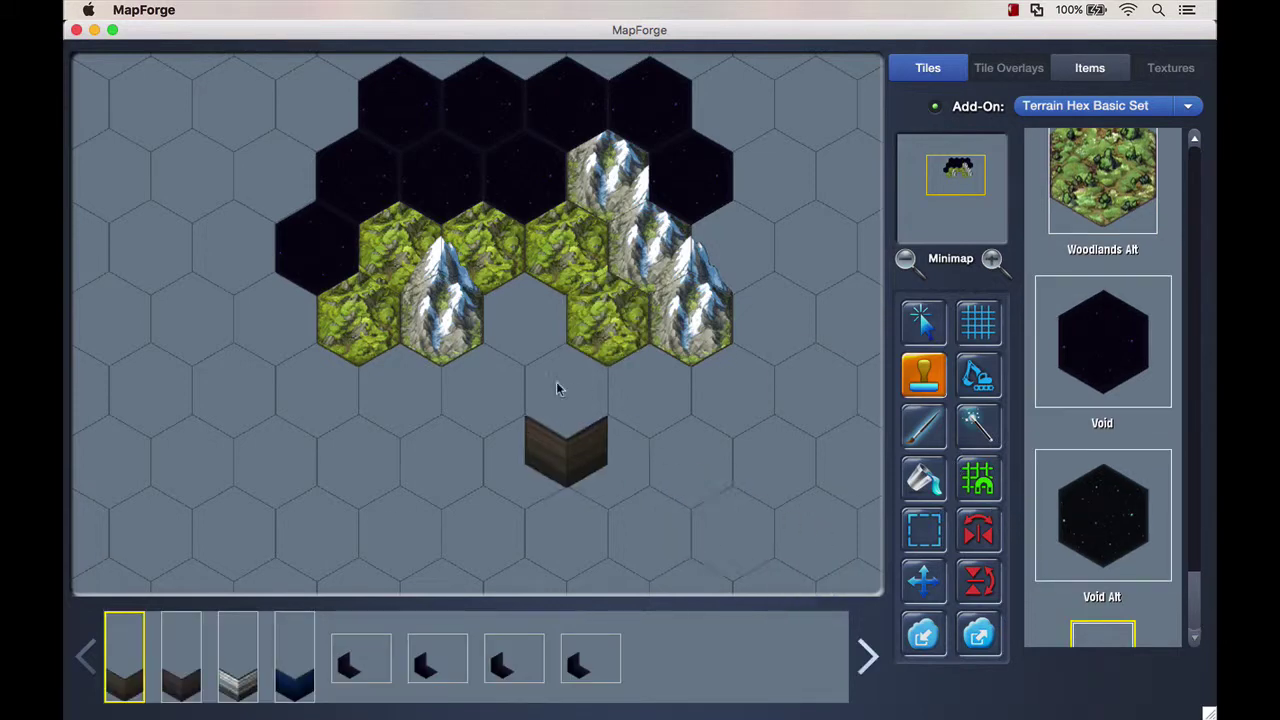
Stamp dirt base blocks under the six bottom-edge green and mountain hexes
left_click(358, 341)
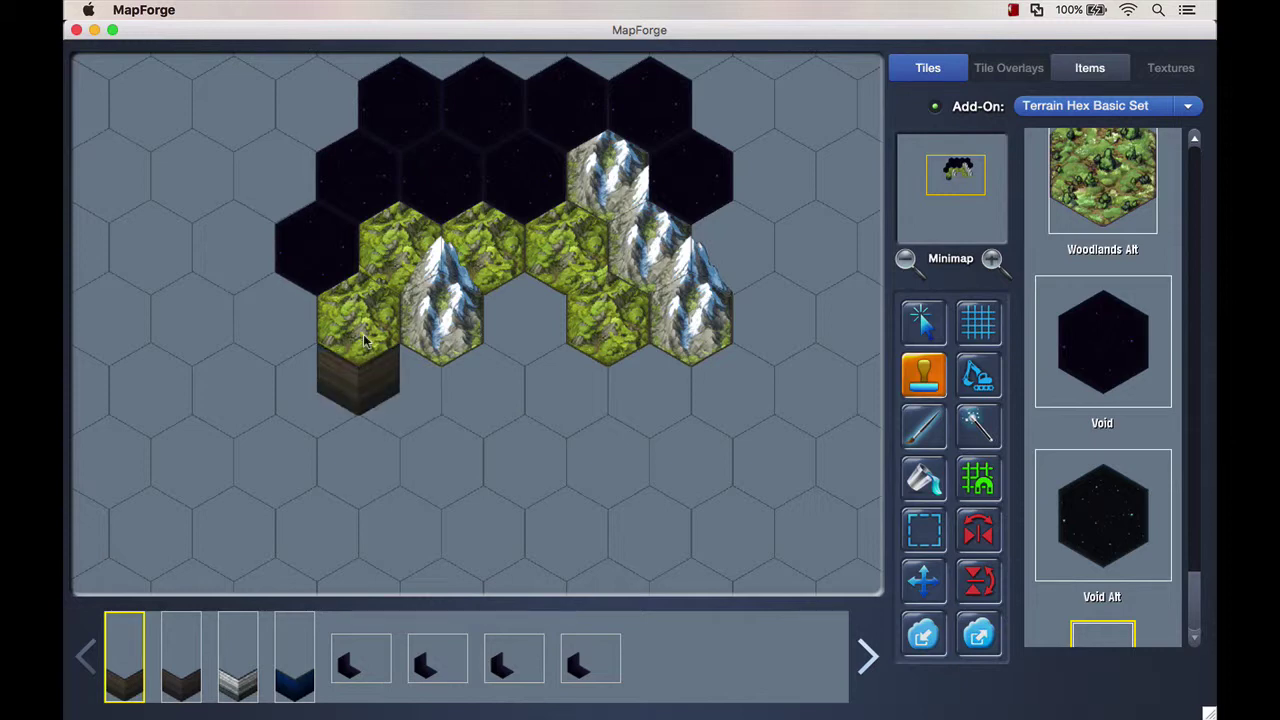
left_click(432, 352)
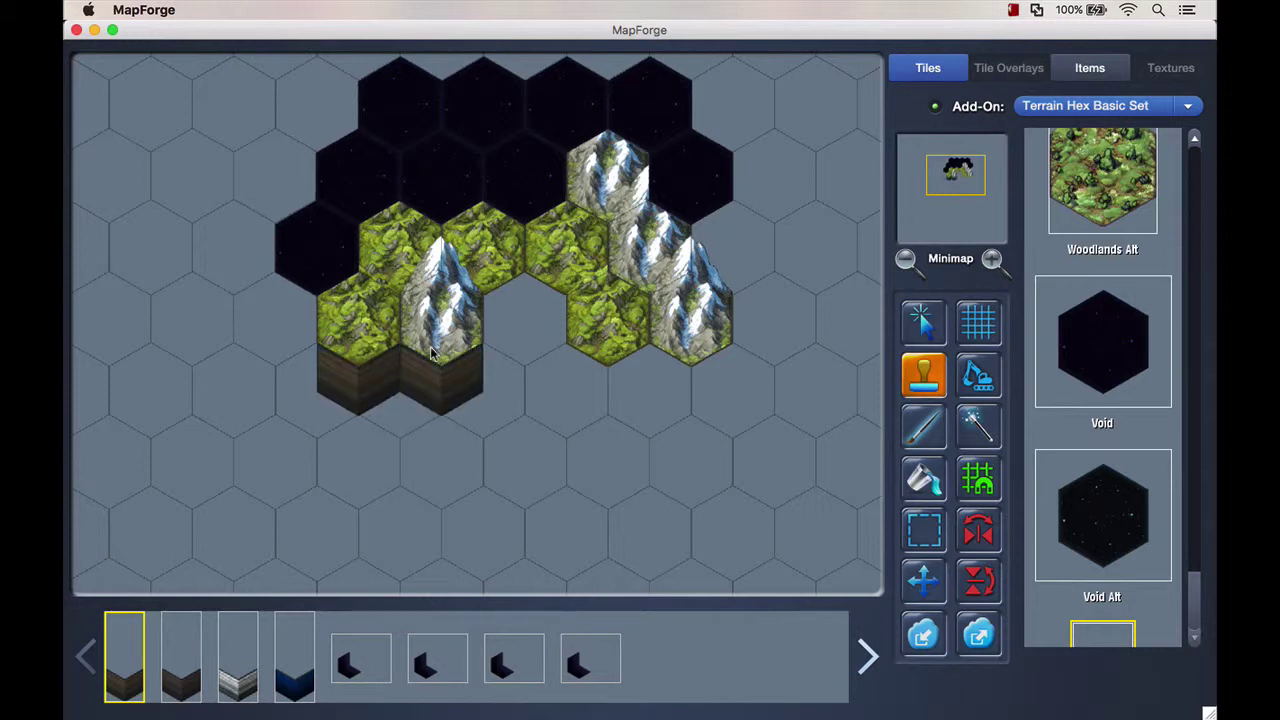
left_click(515, 275)
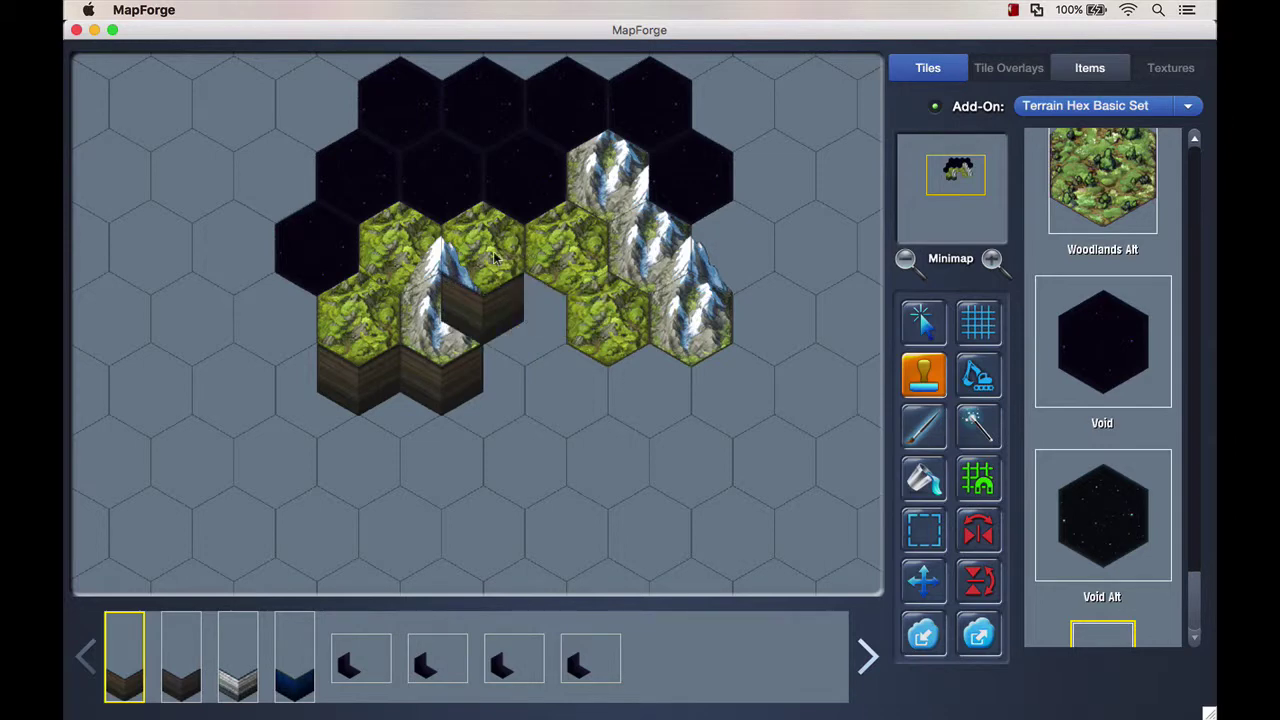
left_click(552, 258)
left_click(600, 328)
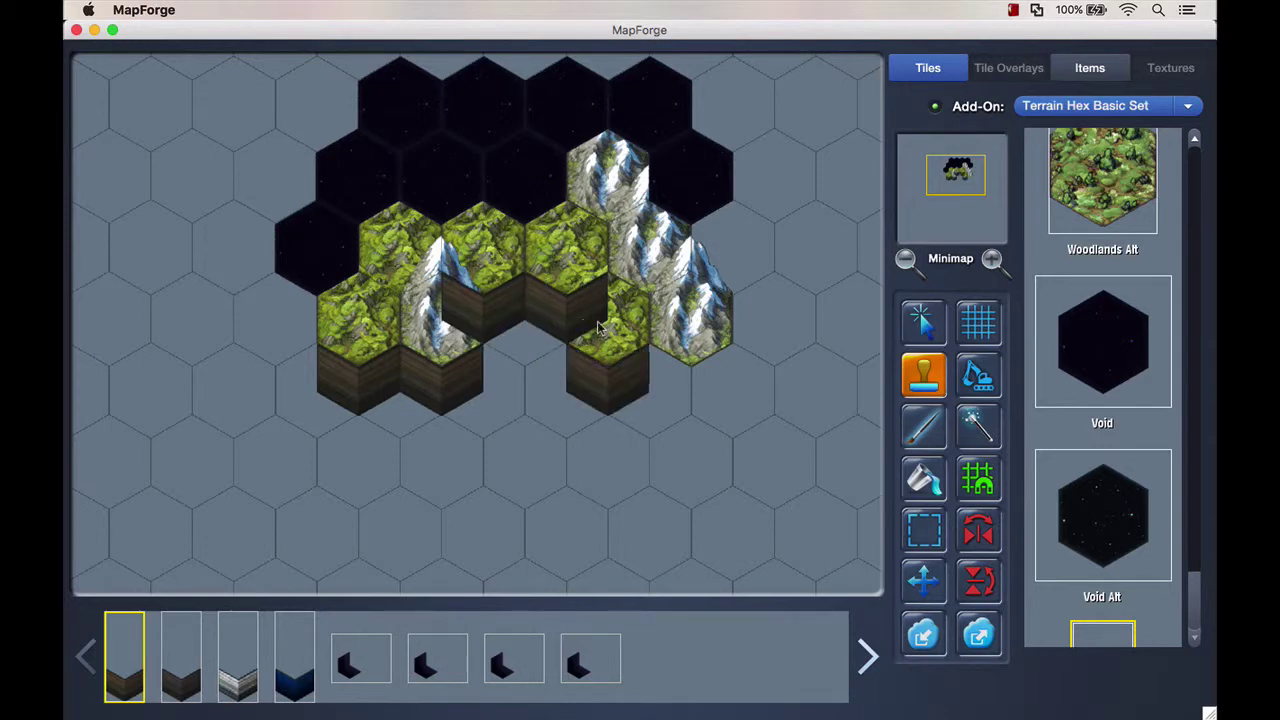
left_click(663, 330)
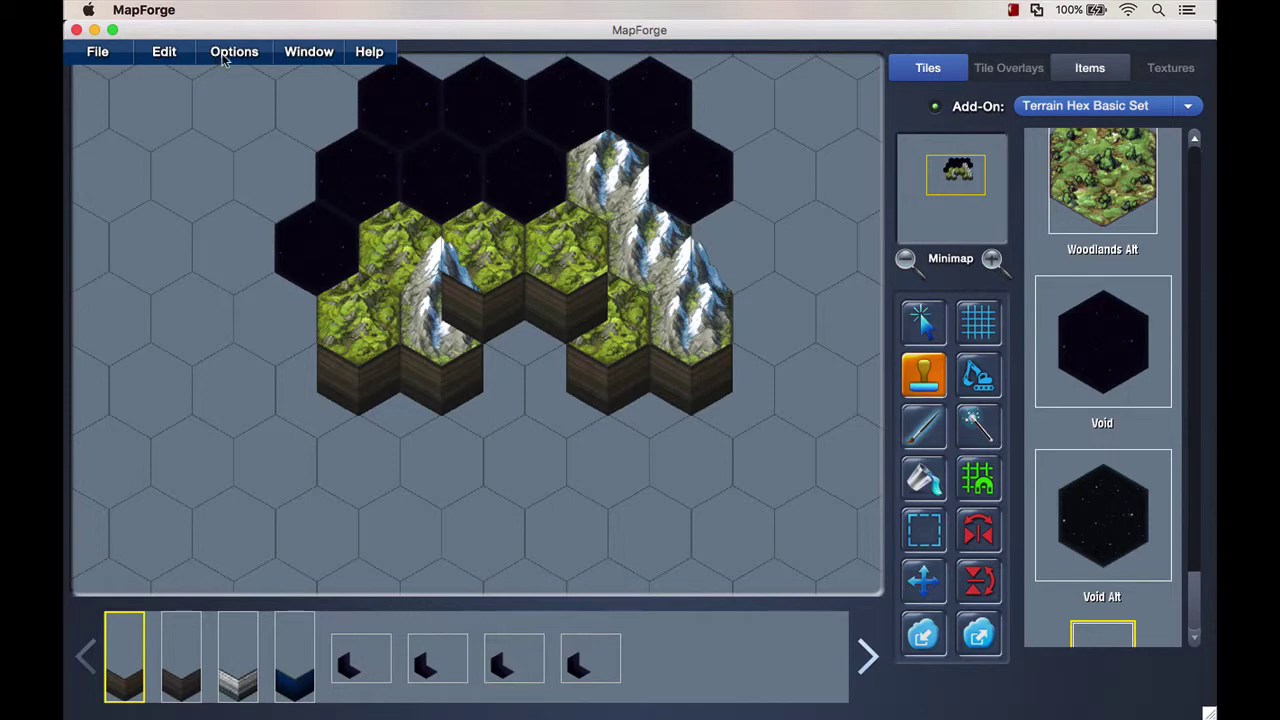
Run Options > Autosort Tiles twice so the dirt bases draw behind the terrain
left_click(224, 56)
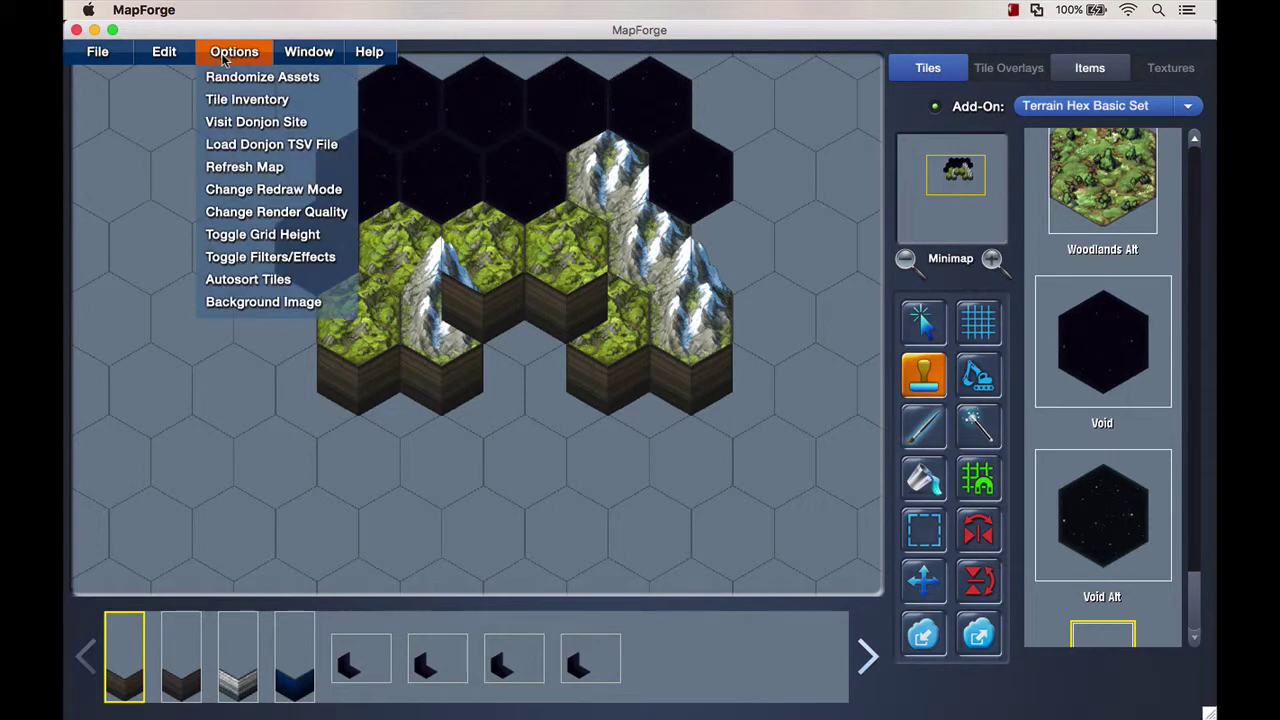
left_click(233, 281)
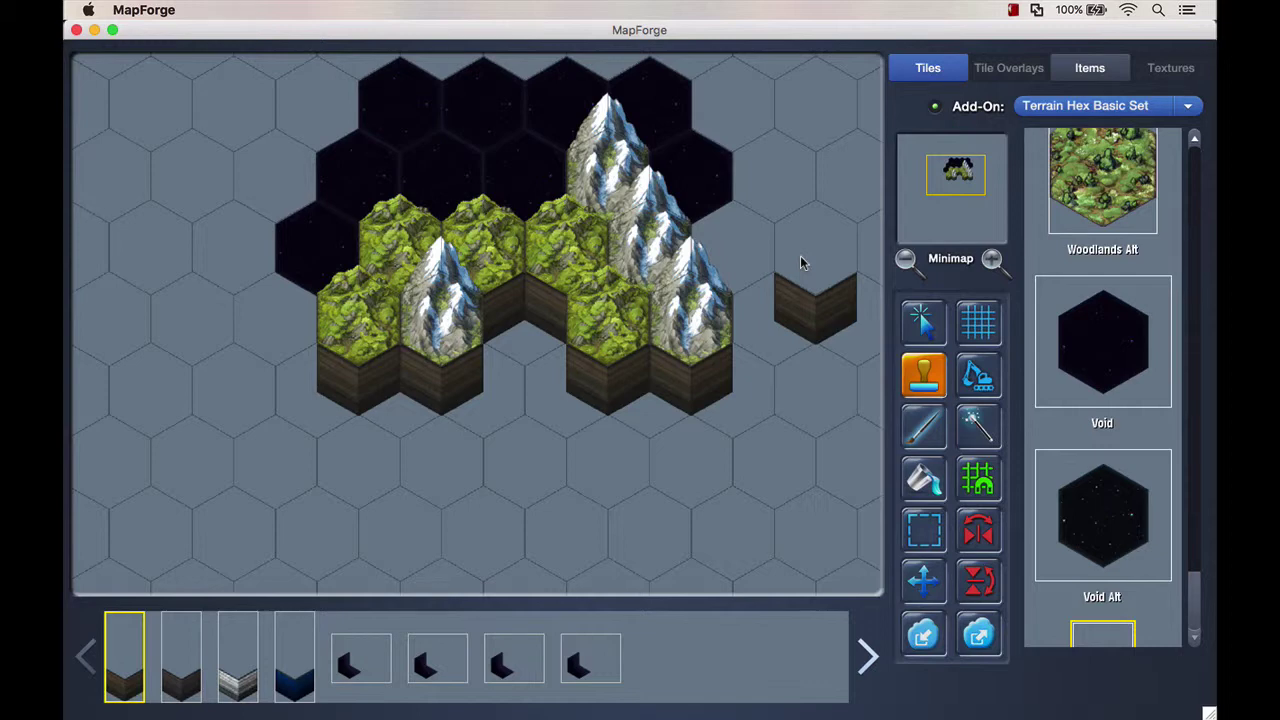
mouse_move(245, 62)
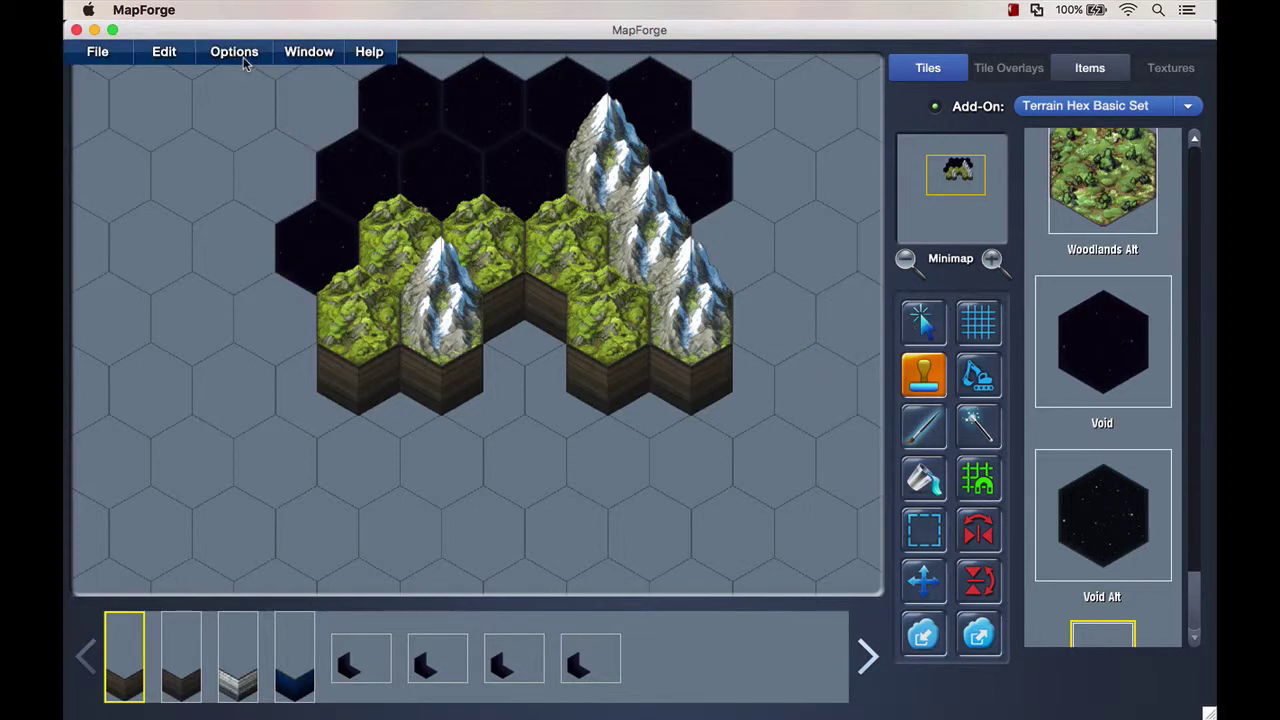
left_click(234, 51)
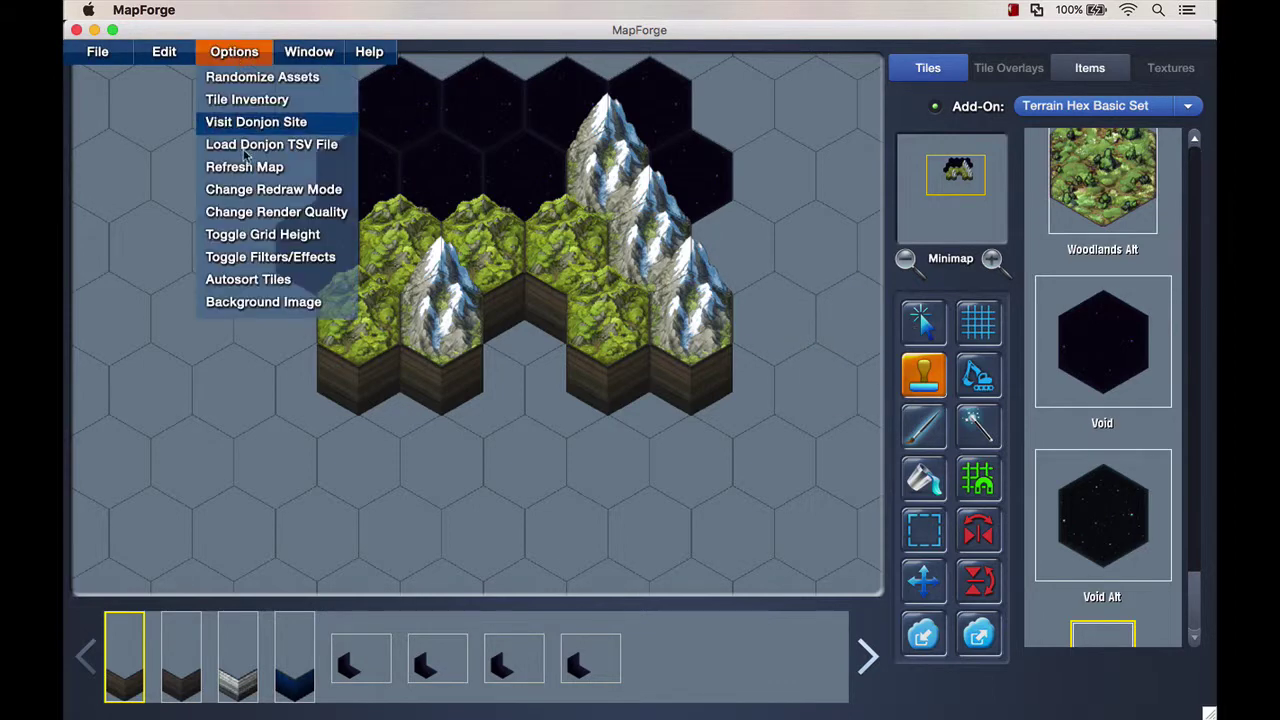
left_click(257, 280)
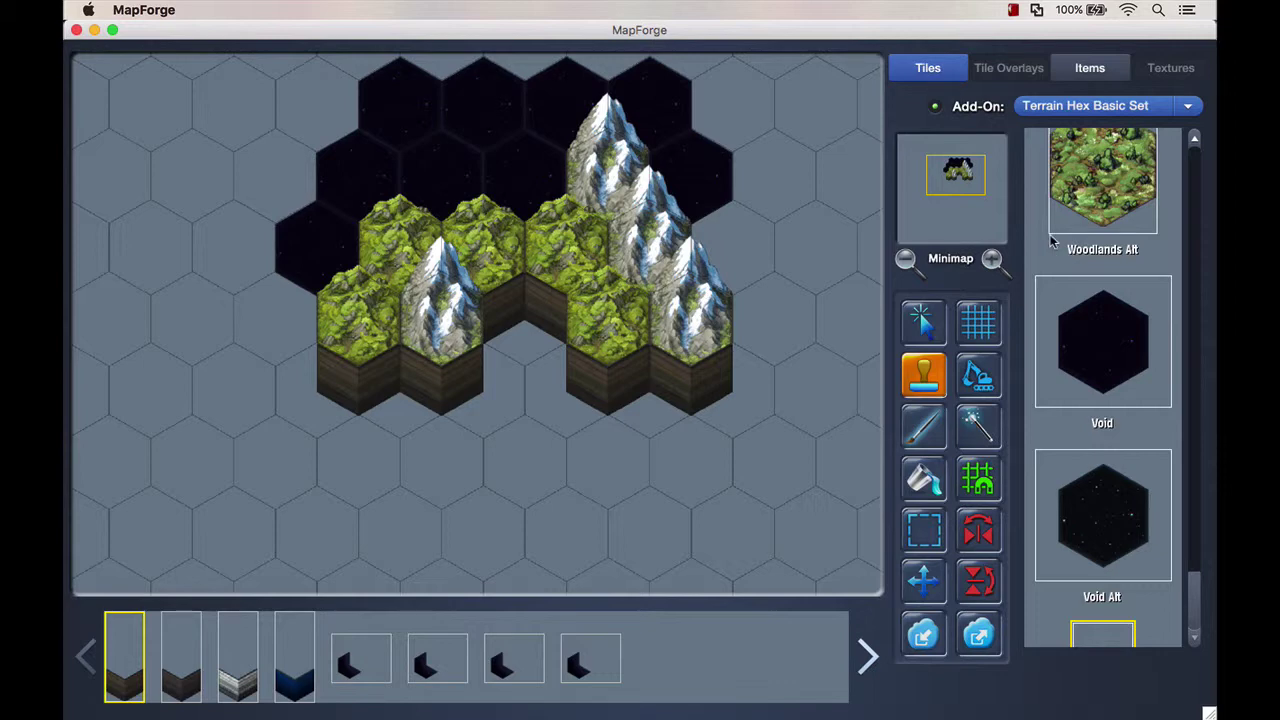
key("Down")
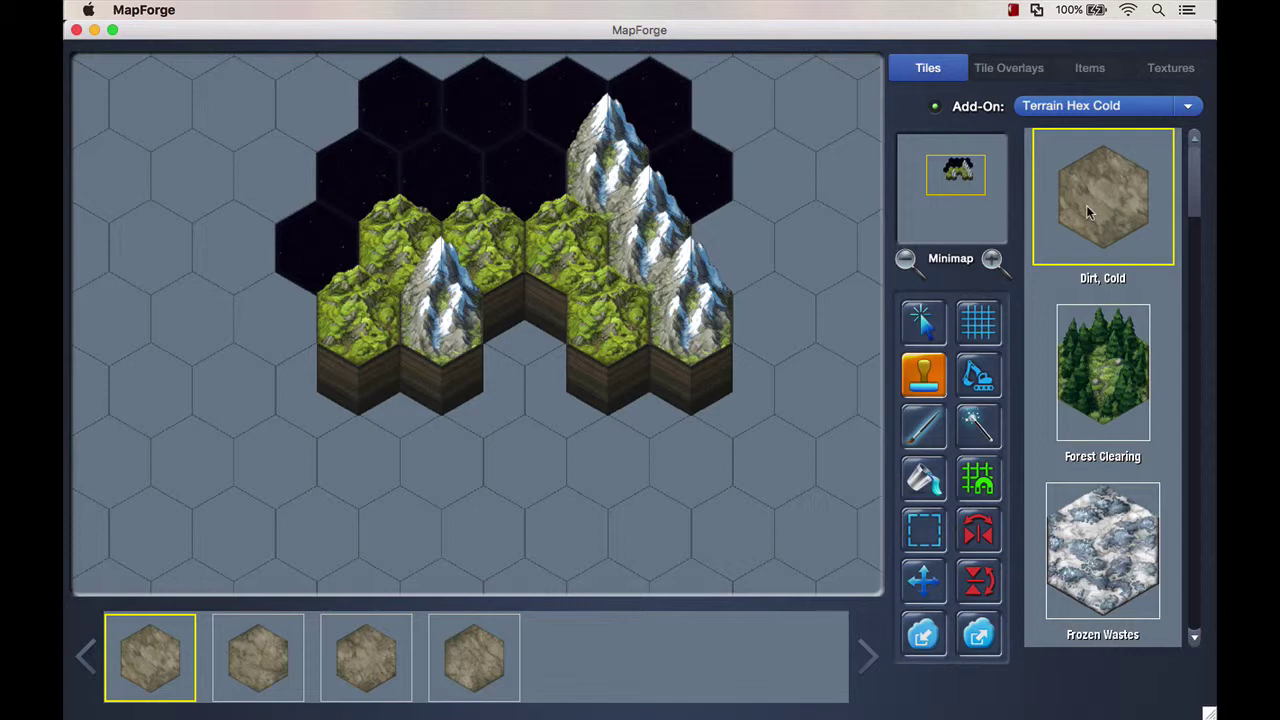
Stamp a Dirt, Cold hex and drag it into the empty hex below the Hills cluster
left_click(745, 220)
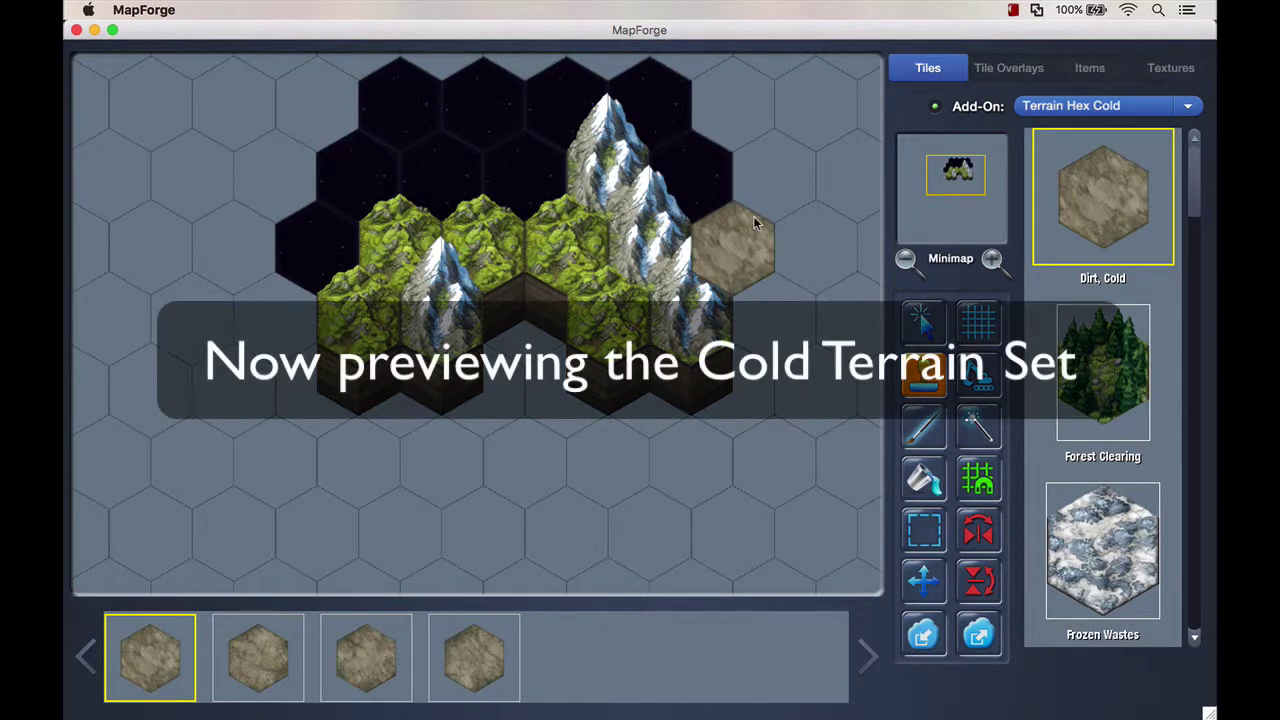
scroll(753, 216, "up", 5)
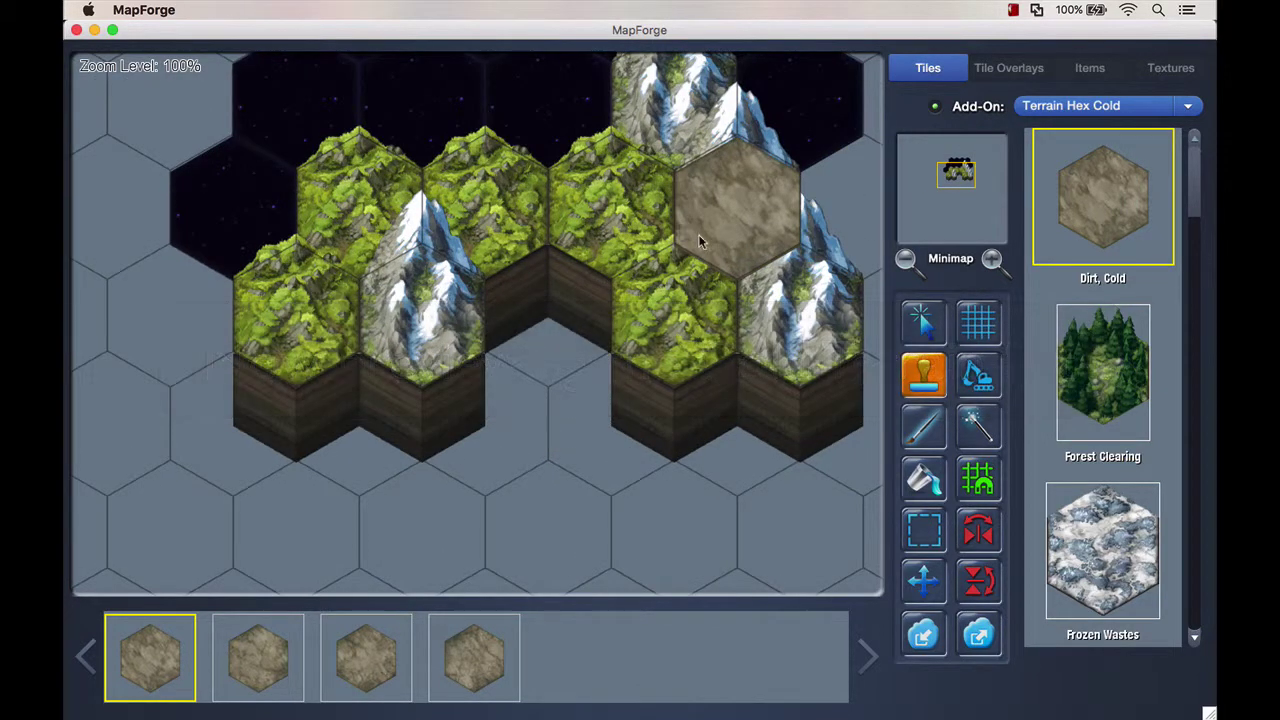
left_click_drag(698, 234, 557, 407)
Preview the Forest Clearing, Frozen Wastes and Hill/Mountain Cave variants on that hex
key("Down")
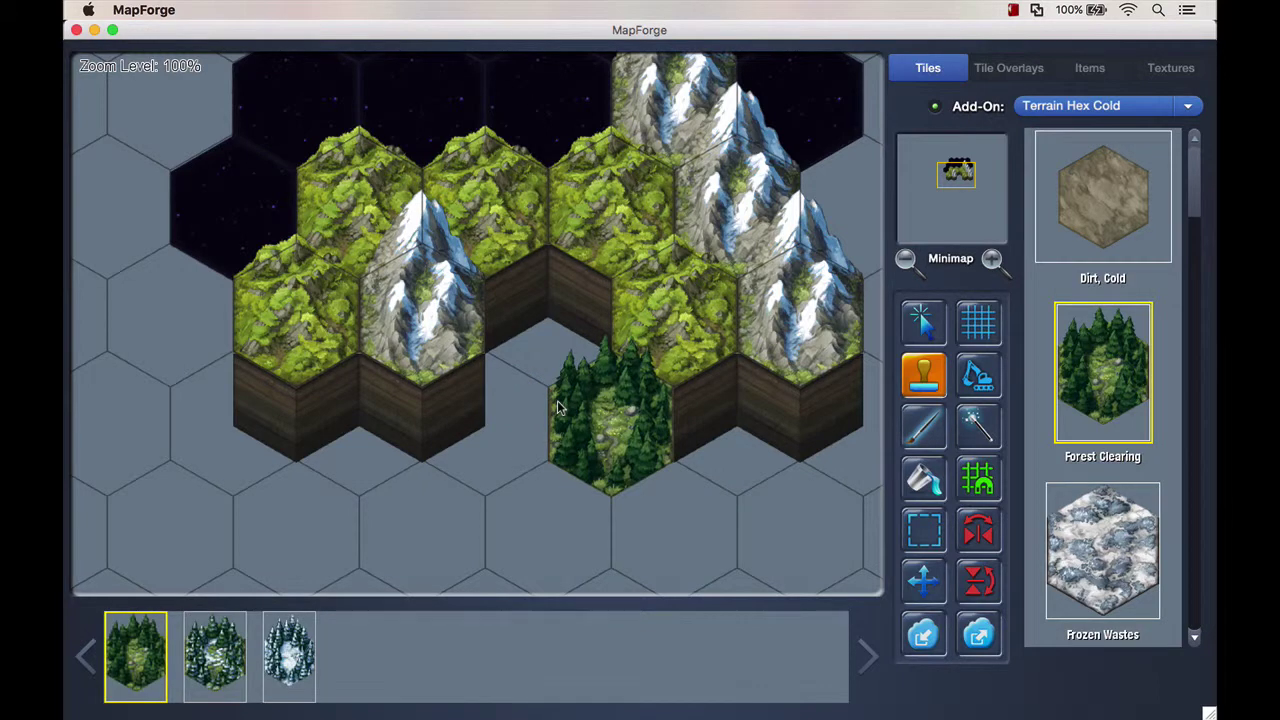
key("Right")
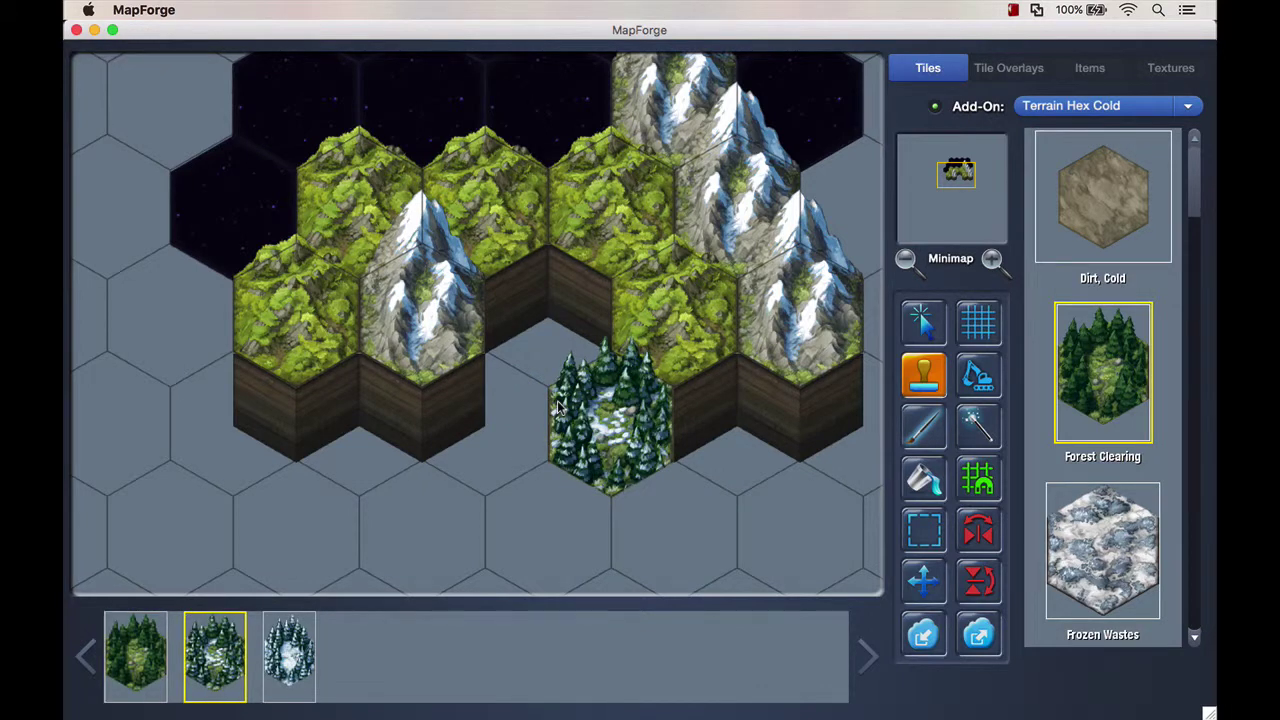
key("Right")
key("Down")
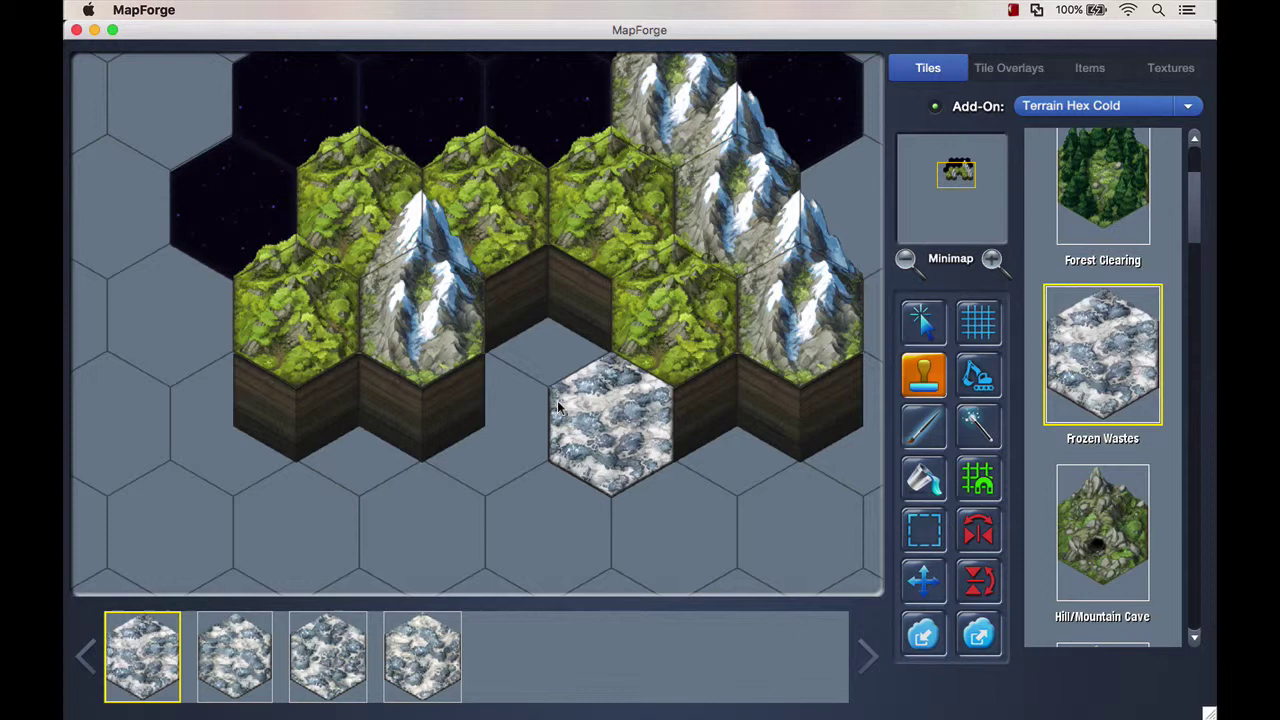
key("Down")
key("Right")
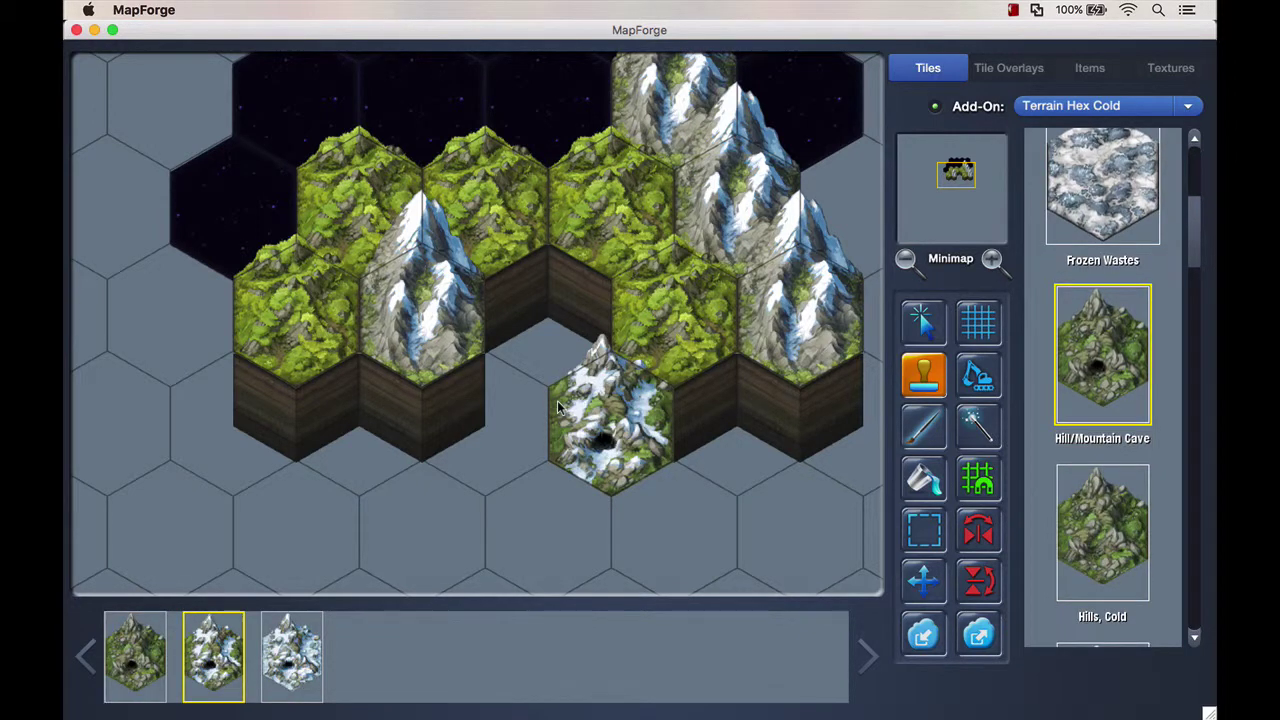
key("Right")
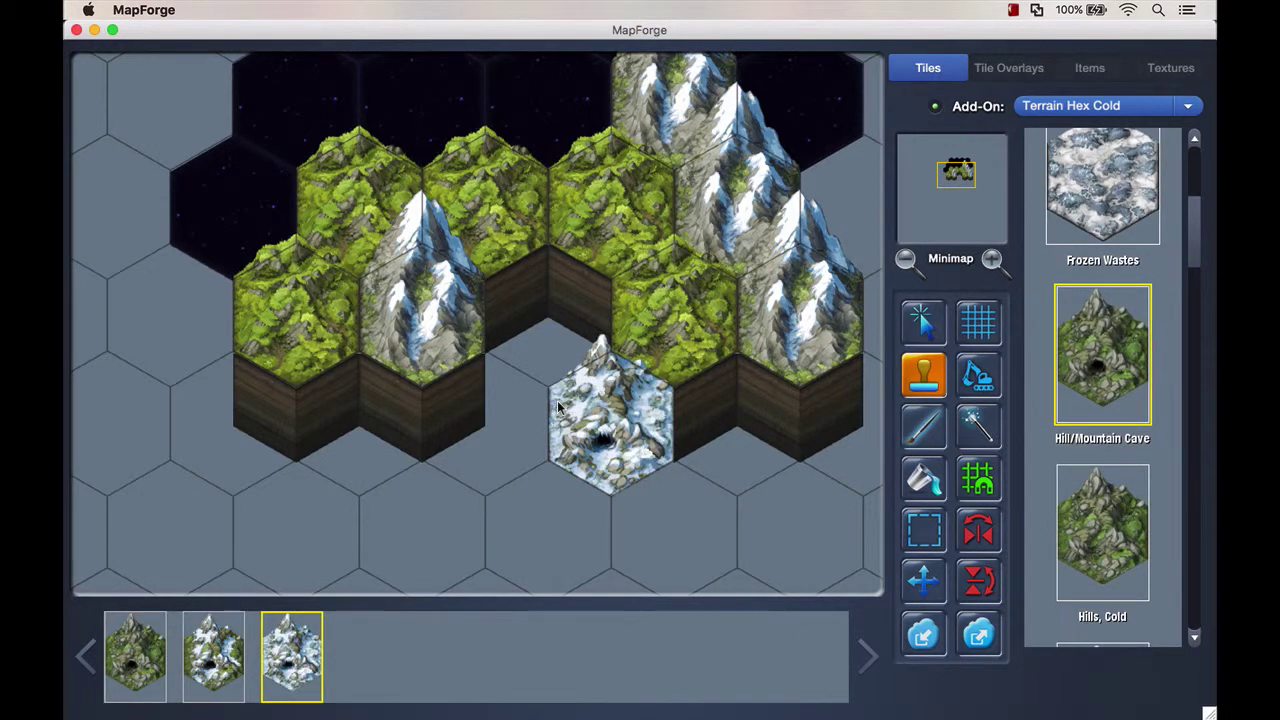
Preview the Hills Cold, Snow Covered and Snow Transition variants, plus Mountain, Snow
key("Down")
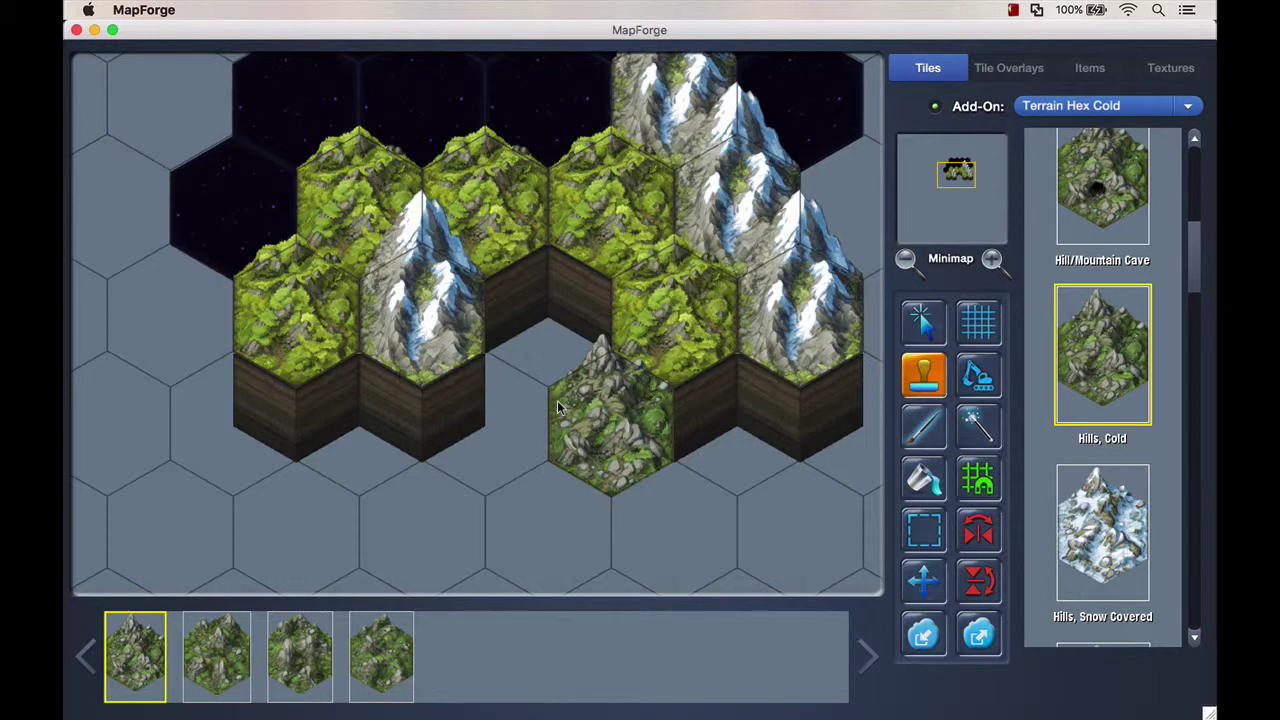
key("Down")
key("Right")
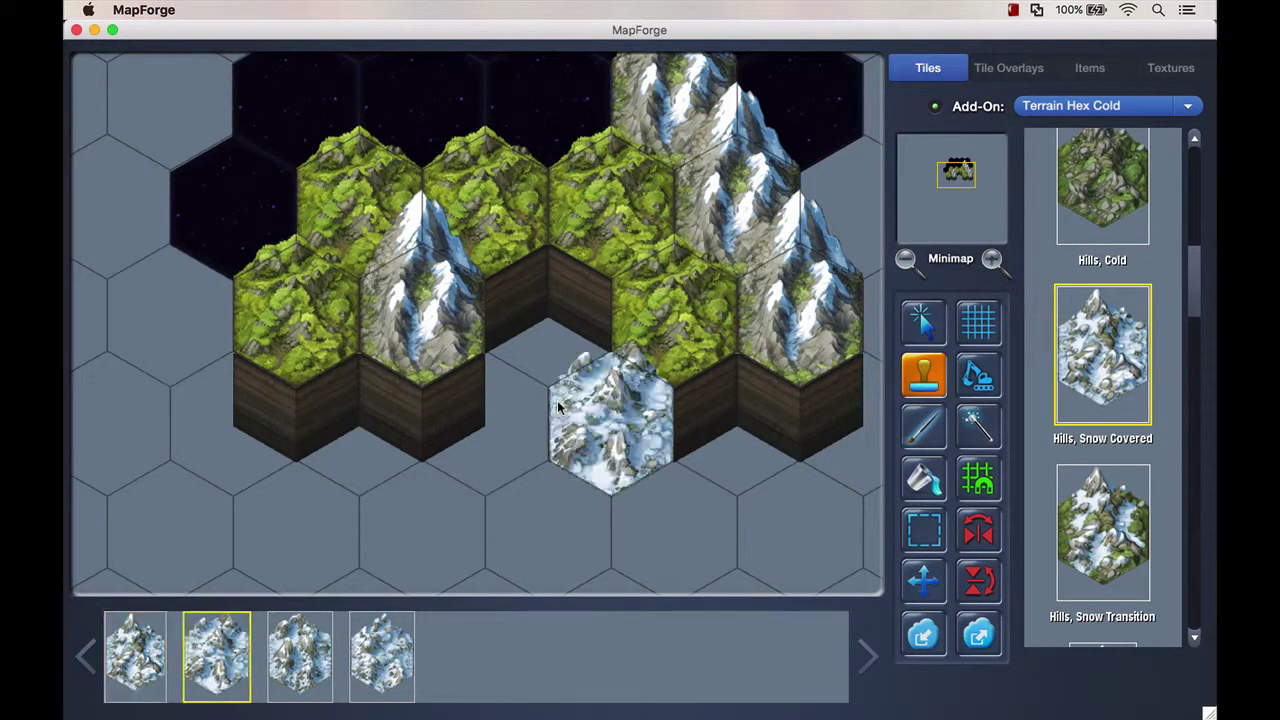
key("Right")
key("Right")
key("Down")
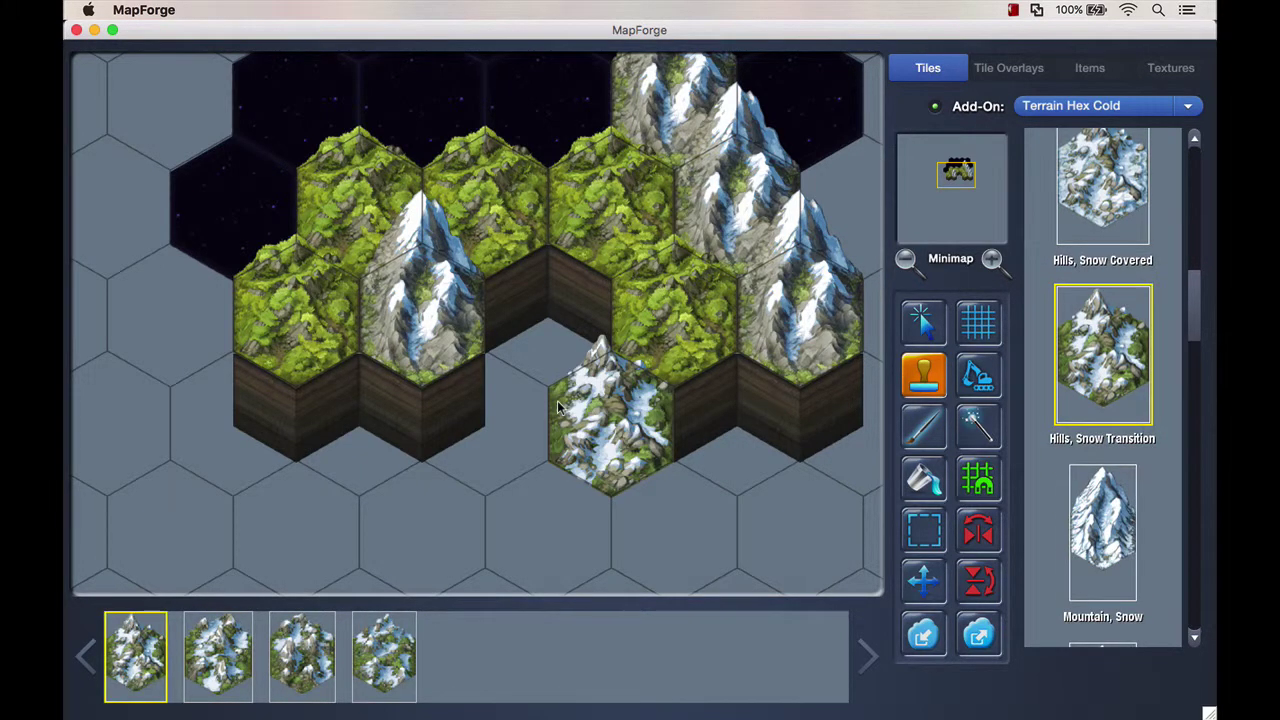
key("Right")
key("Right")
key("Down")
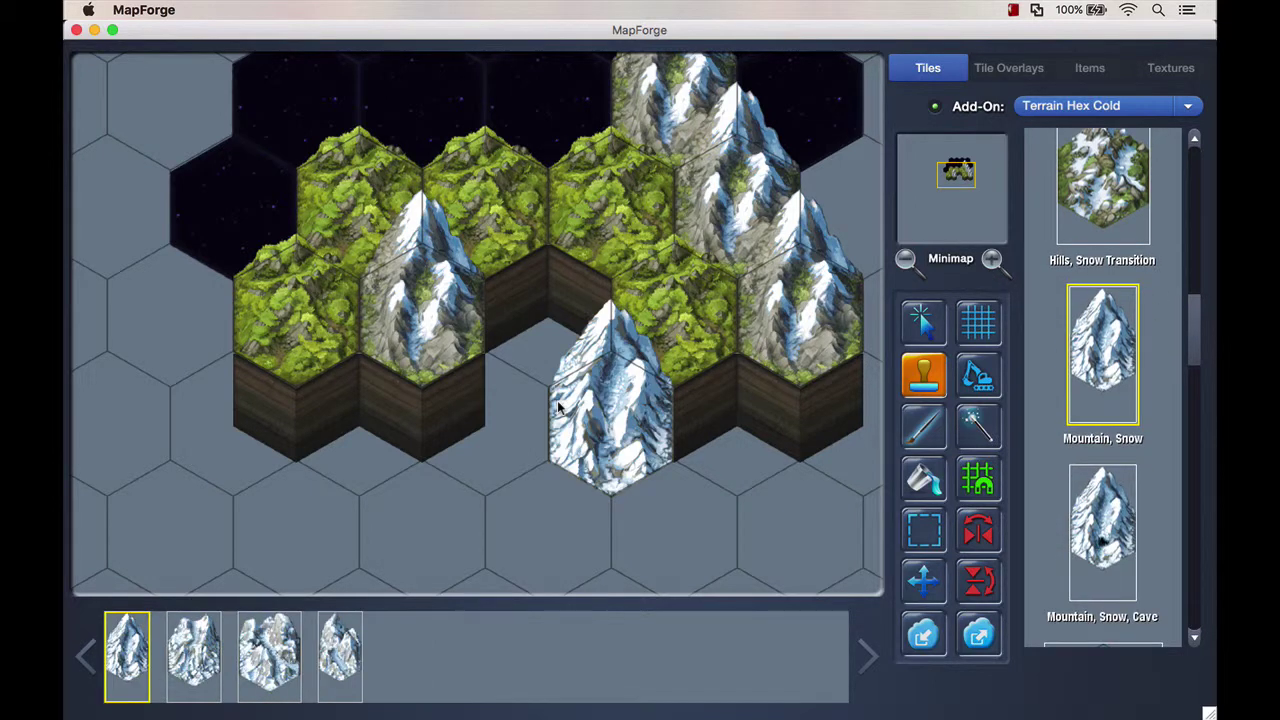
key("Right")
key("Right")
Preview Mountain Snow Cave, both Ocean Icebergs tiles and the Pine Forest snow variants
key("Down")
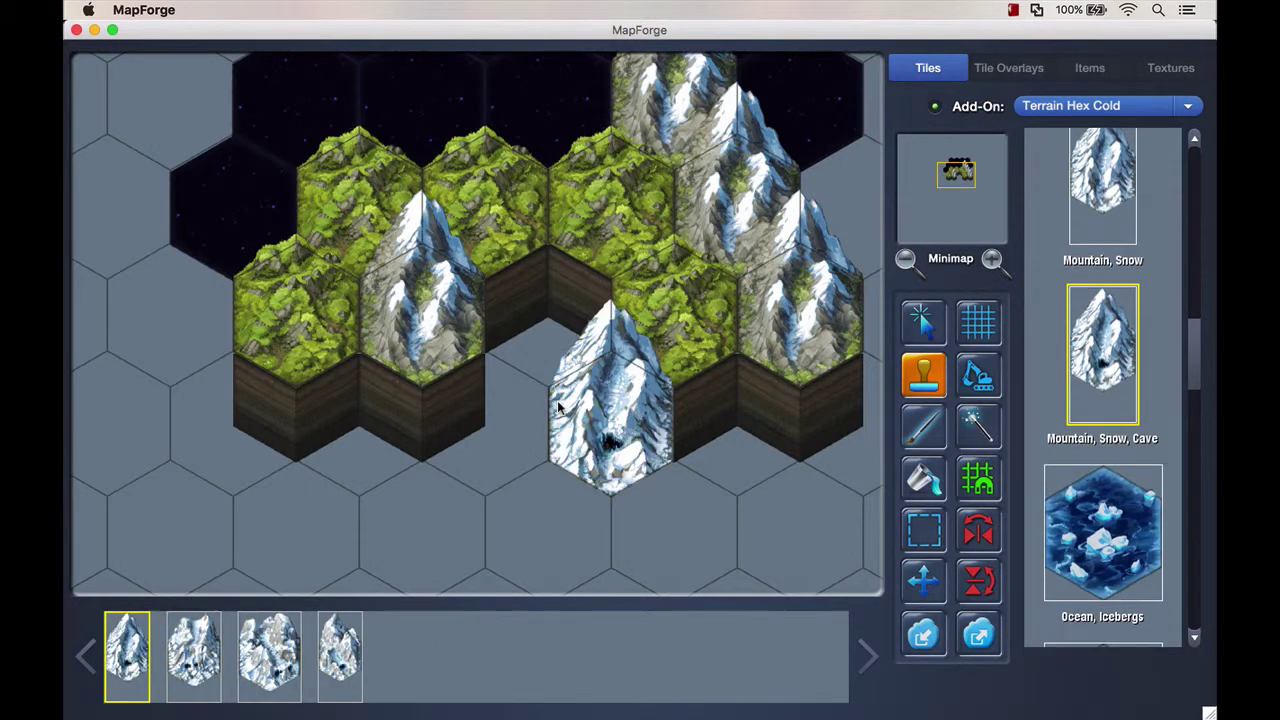
key("Down")
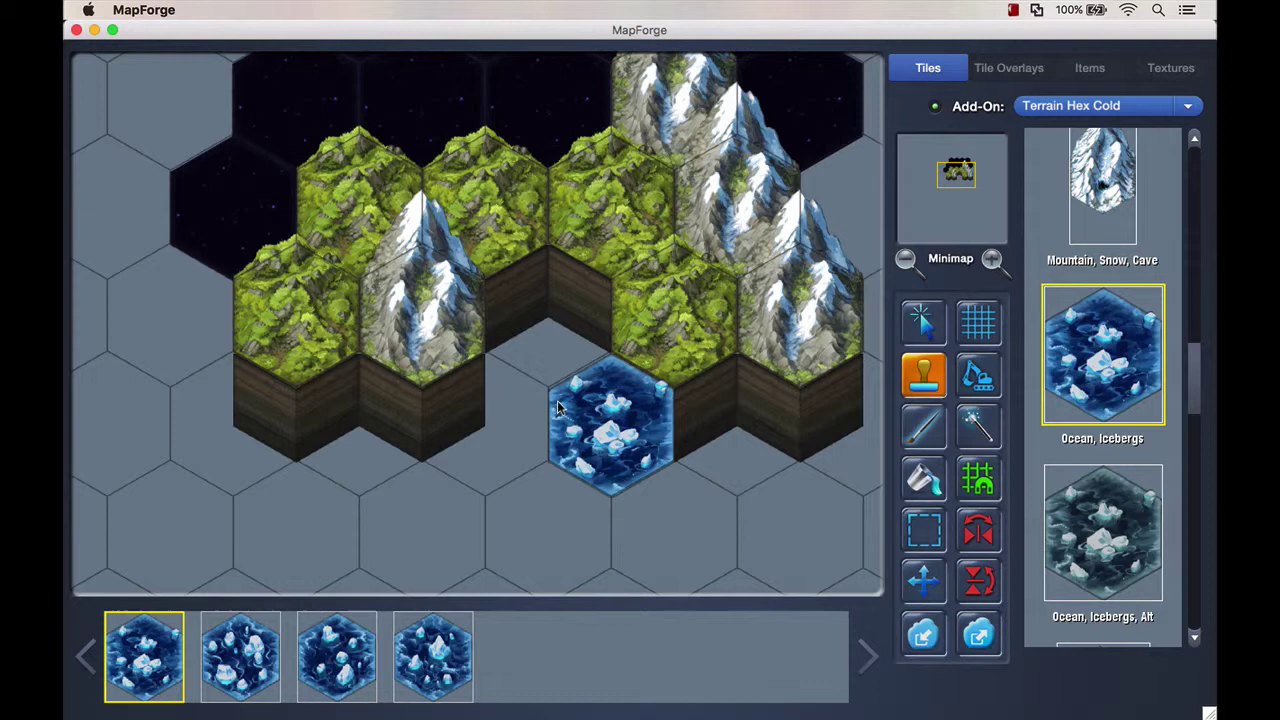
key("Down")
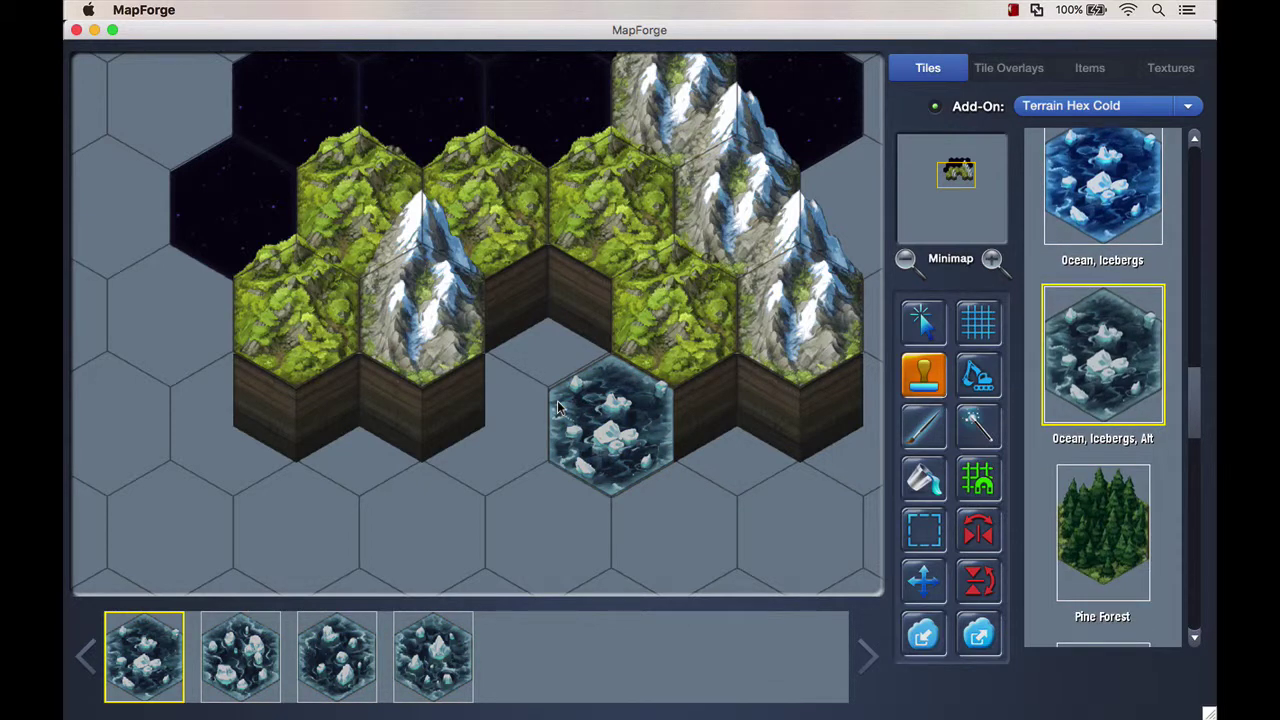
key("Down")
key("Right")
key("Right")
key("Right")
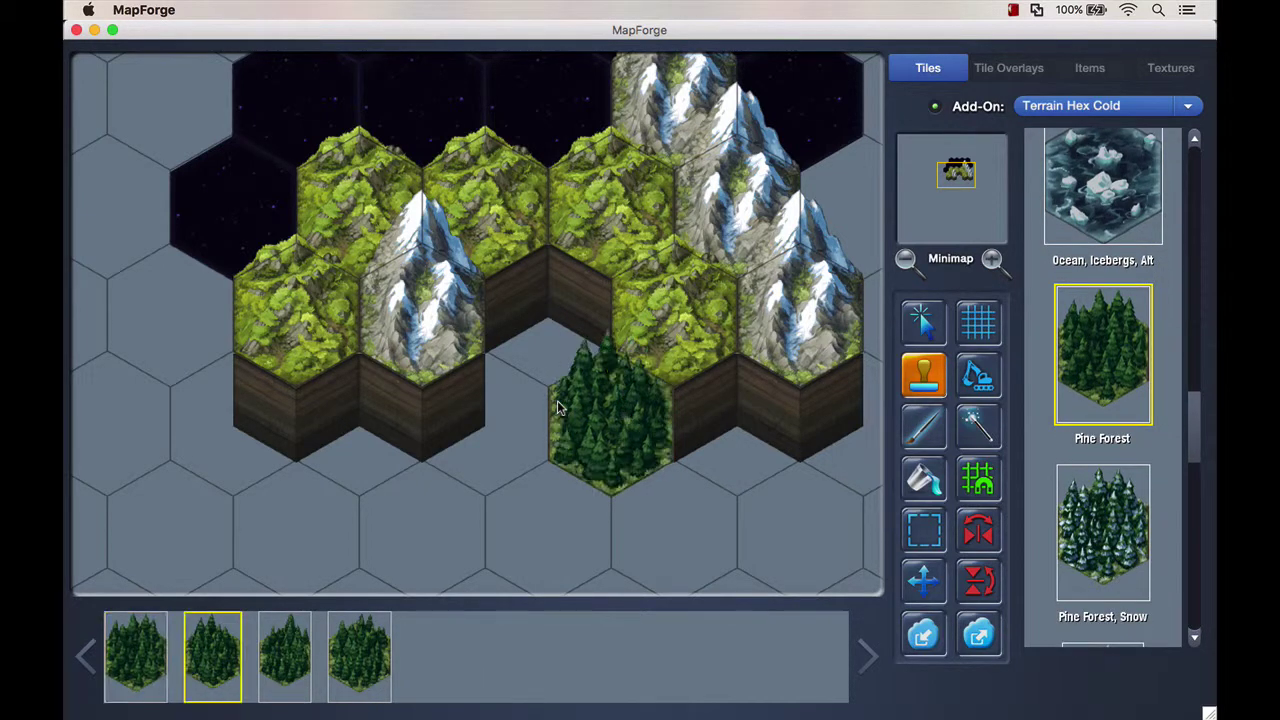
key("Down")
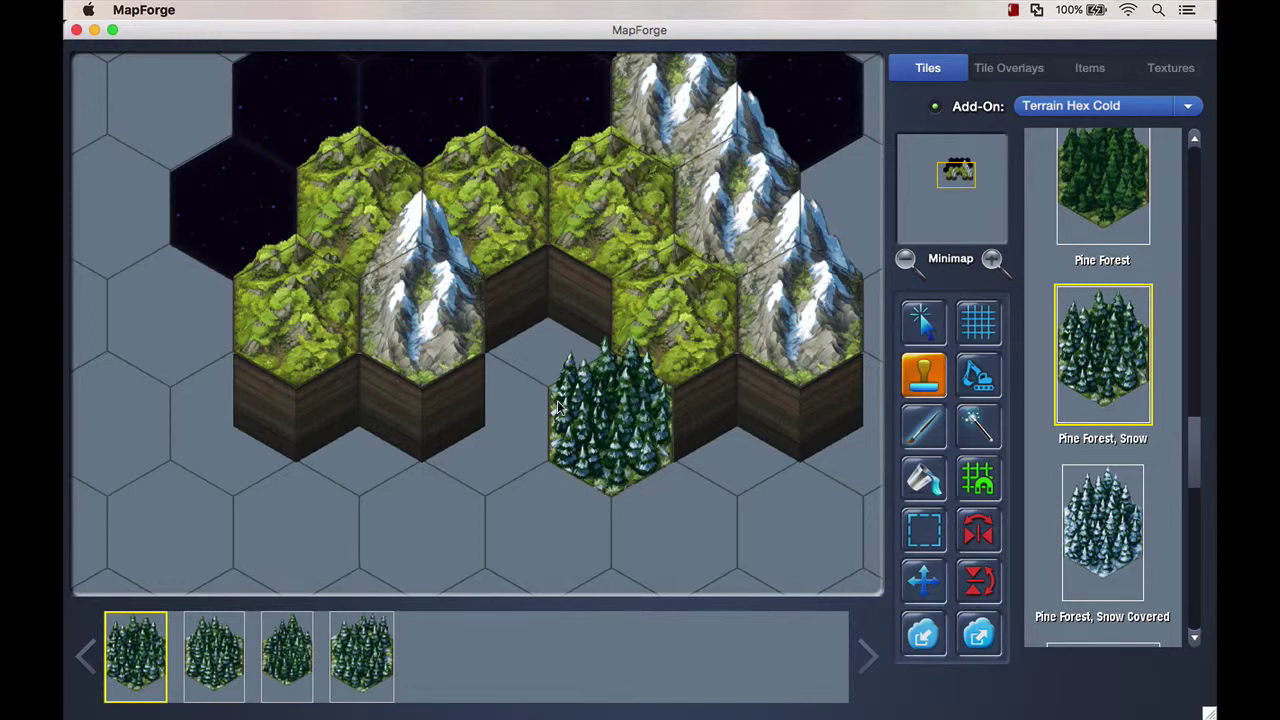
key("Down")
Preview the Plains Cold, Snow Covered and Snow Transition tiles, Snowdrift, ending on Snowfield
key("Down")
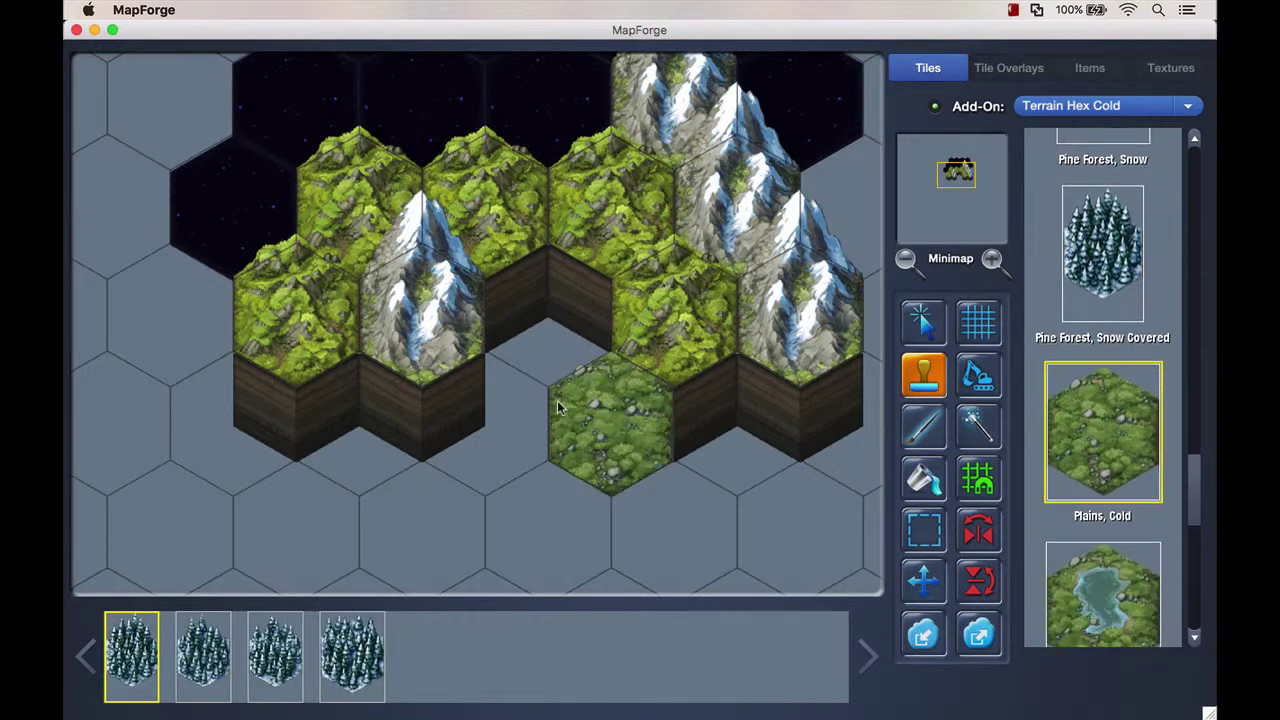
key("Down")
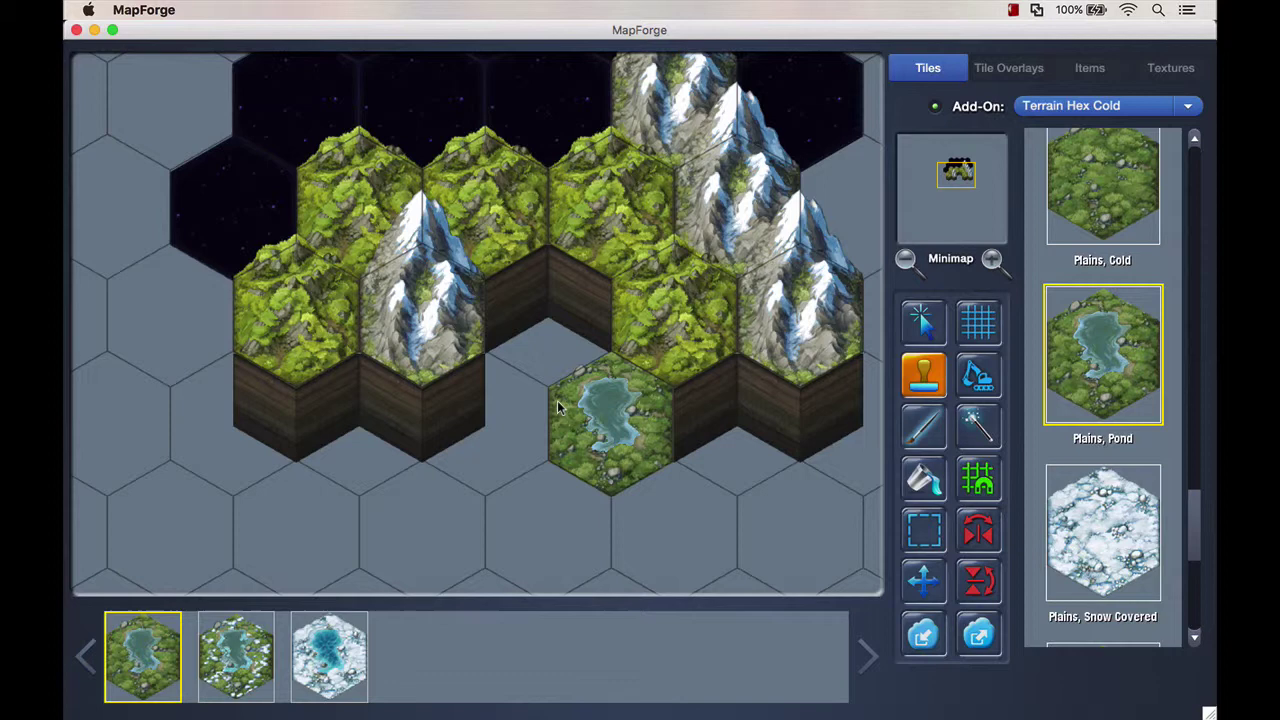
key("Down")
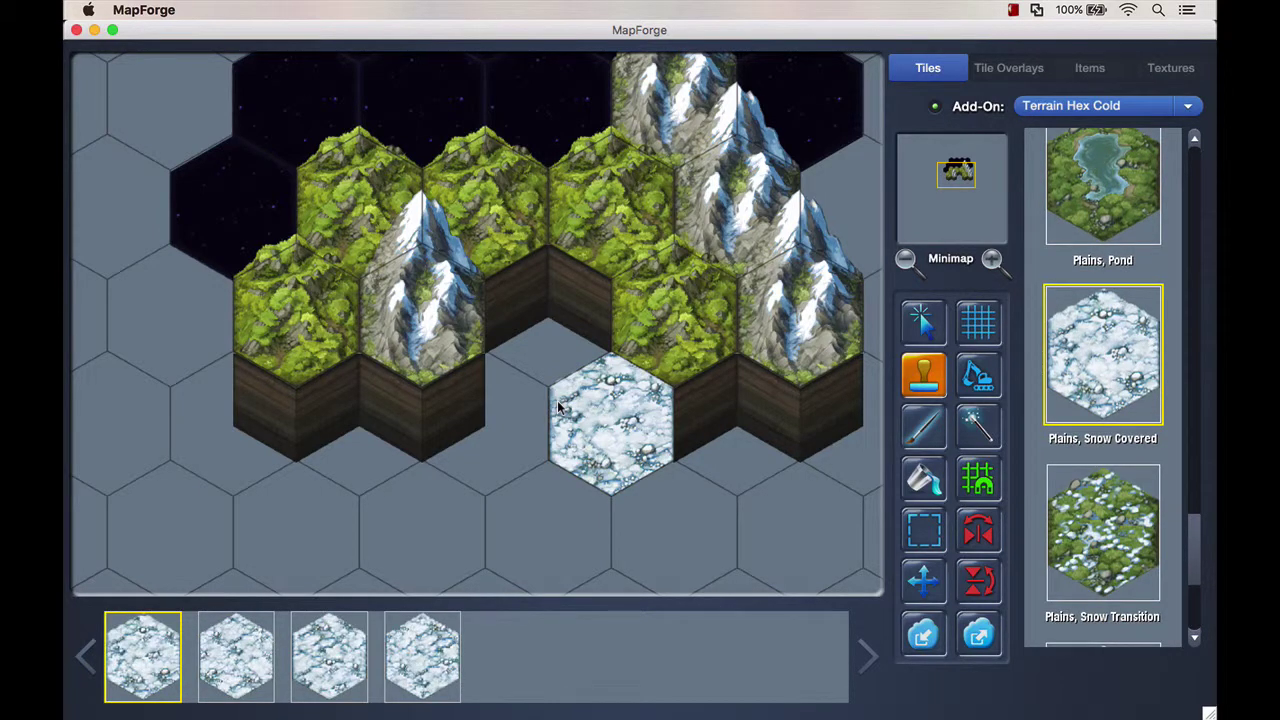
key("Down")
key("Down")
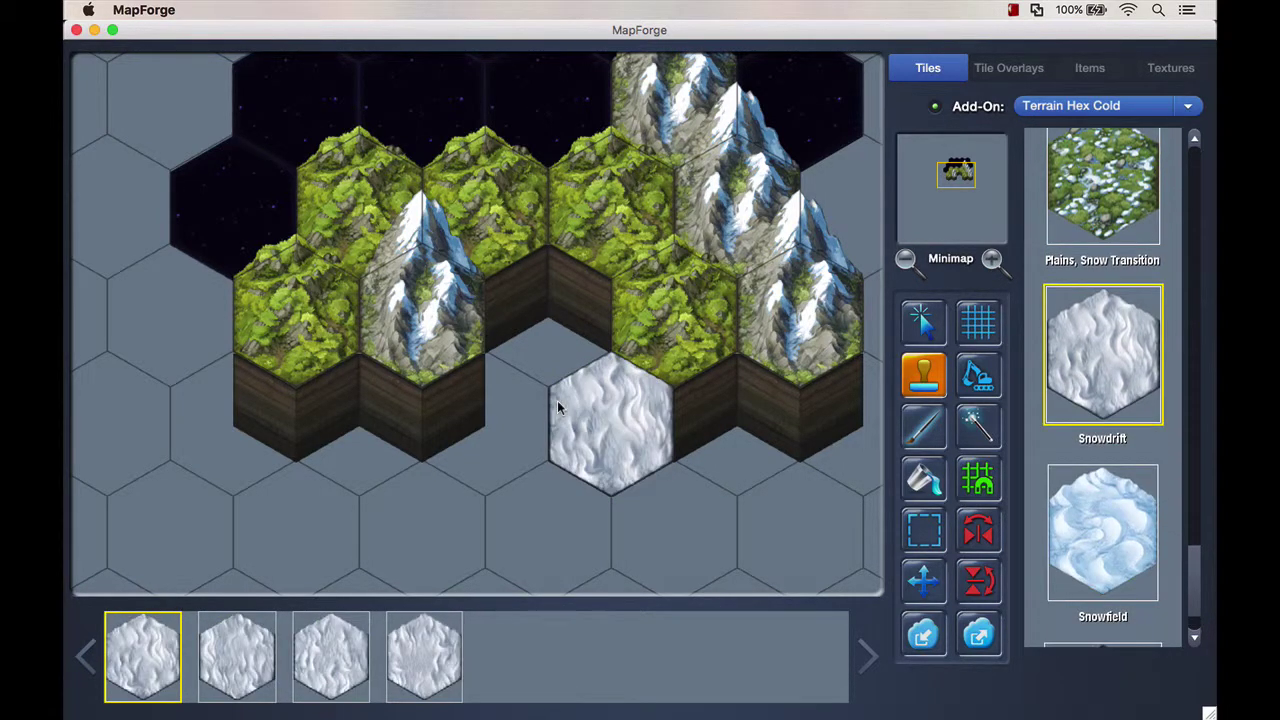
key("Down")
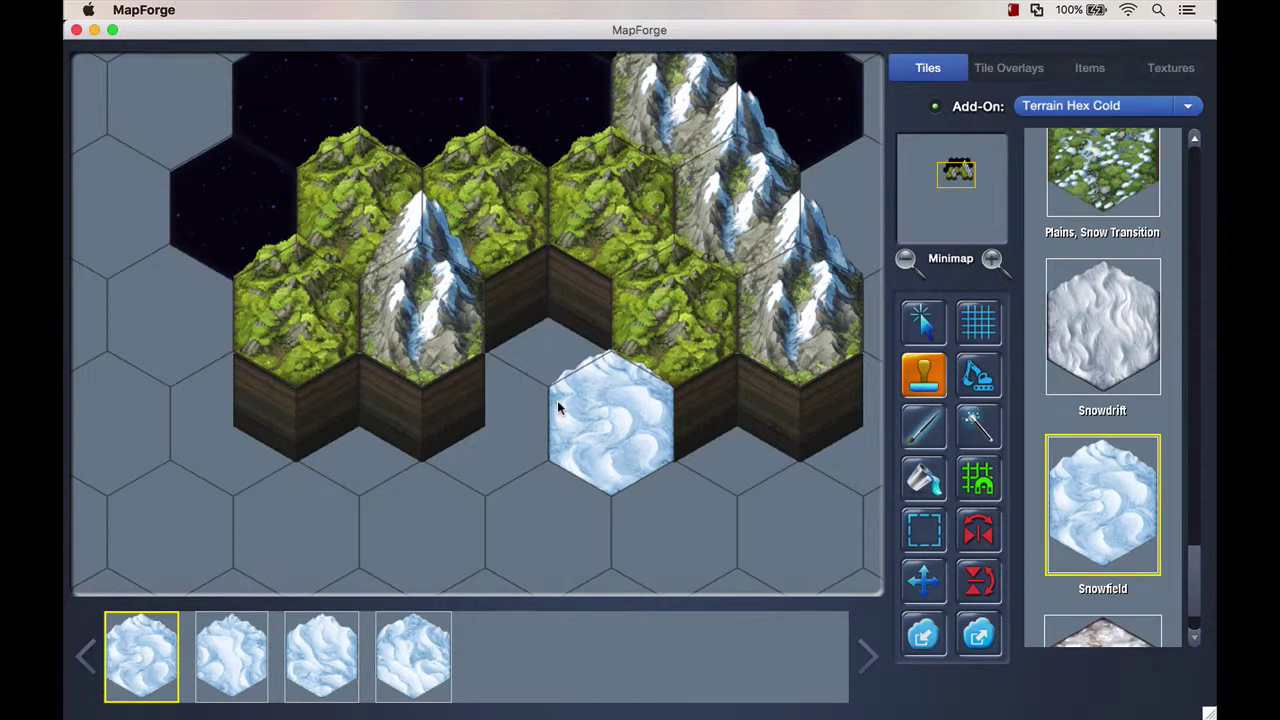
key("Down")
key("Down")
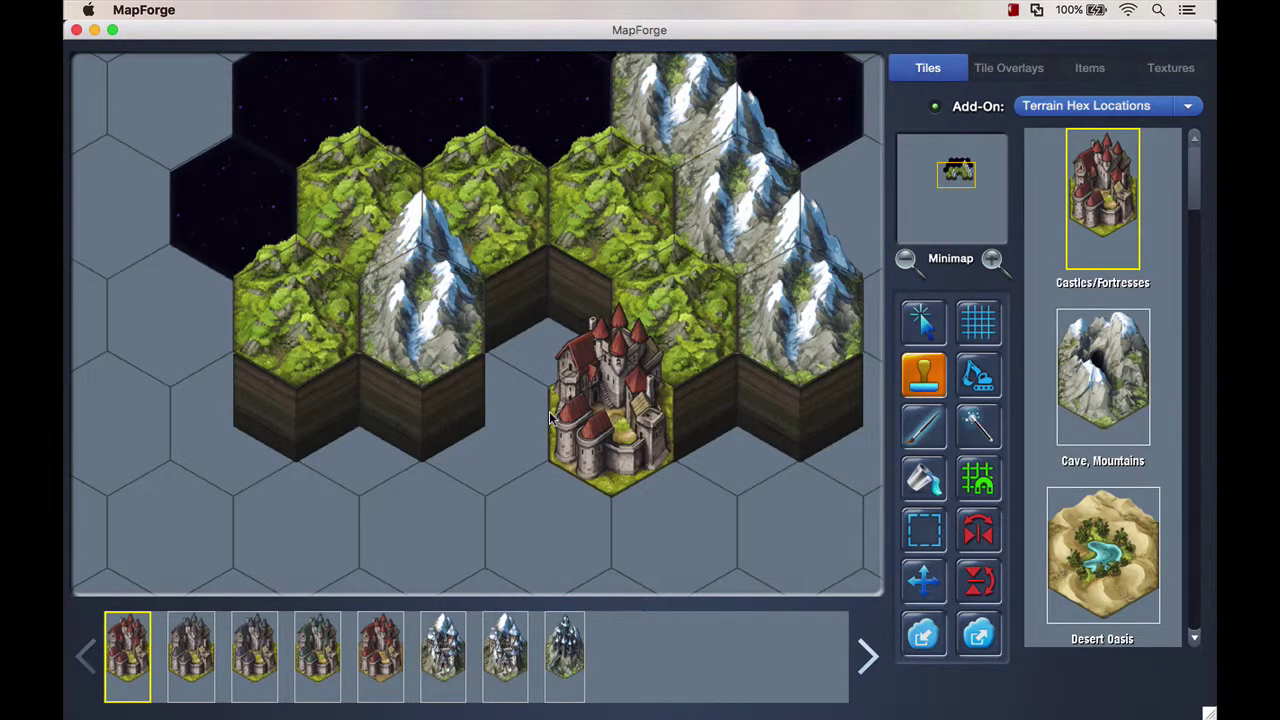
Step from the castle through Cave, Desert Oasis, Farms, Graveyard, Mines, Pyramids and Ruins to Stonehenge
key("Right")
key("Right")
key("Right")
key("Right")
key("Right")
key("Right")
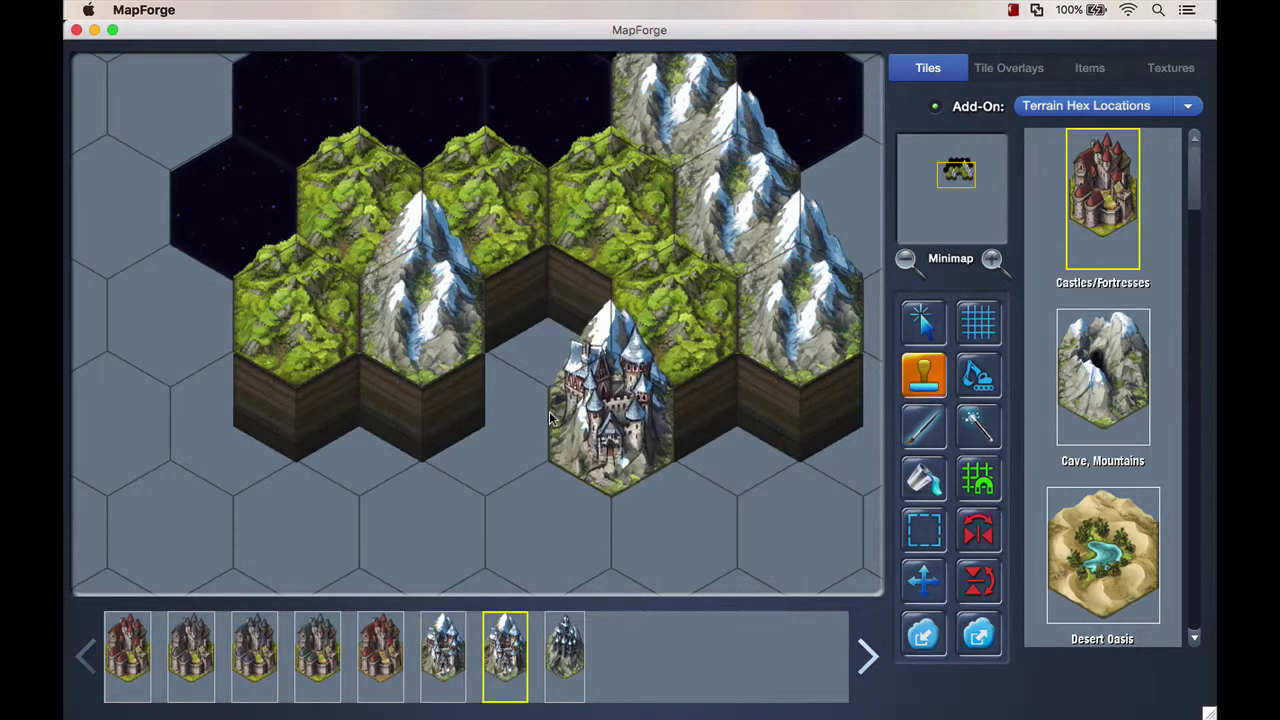
key("Down")
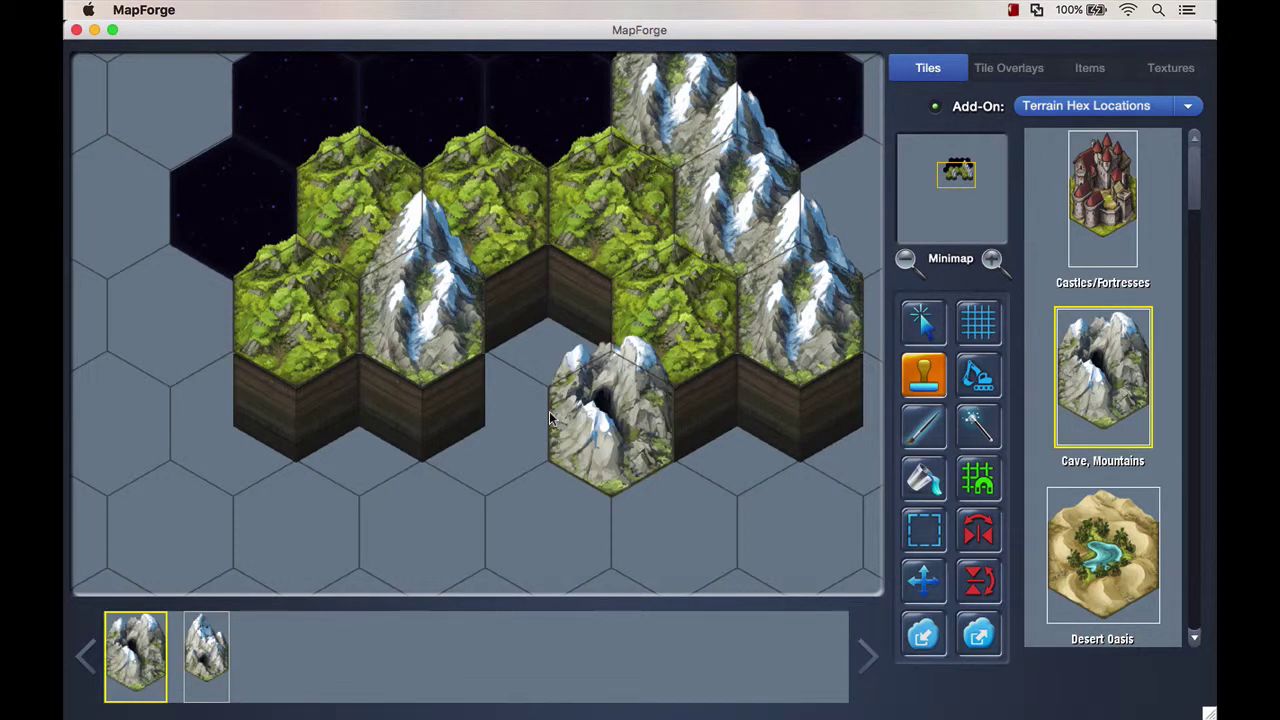
key("Down")
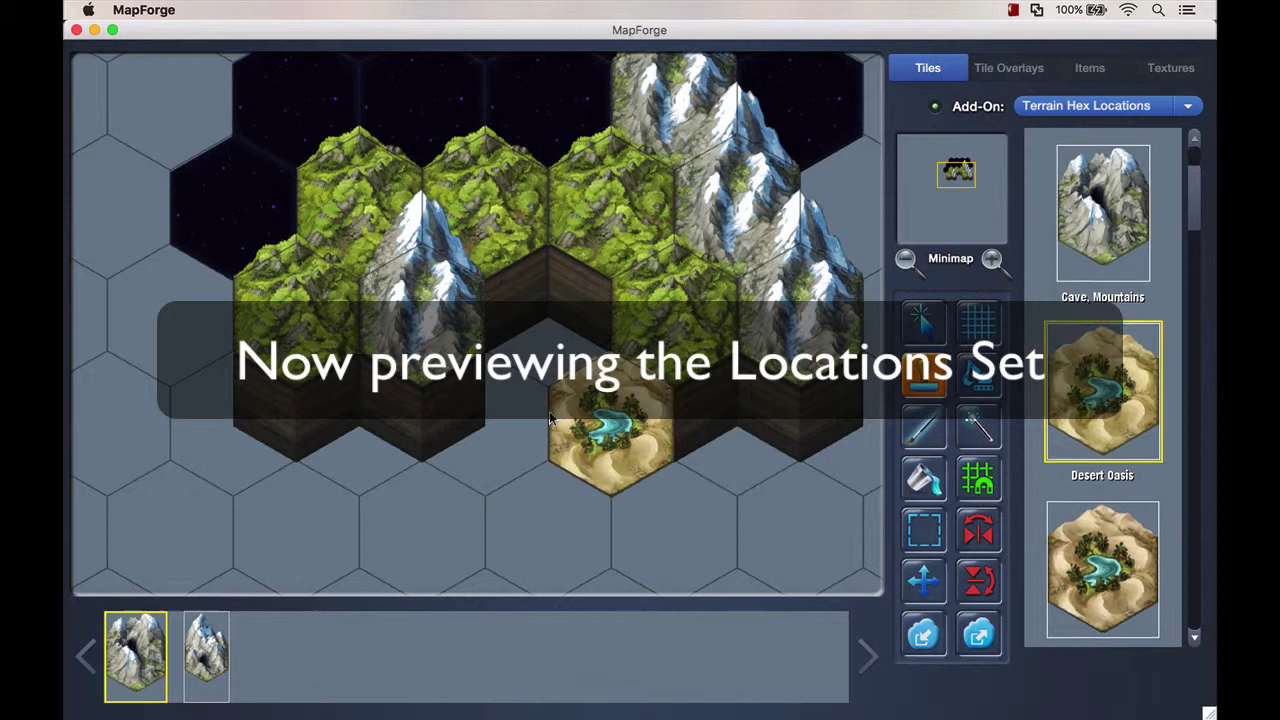
key("Down")
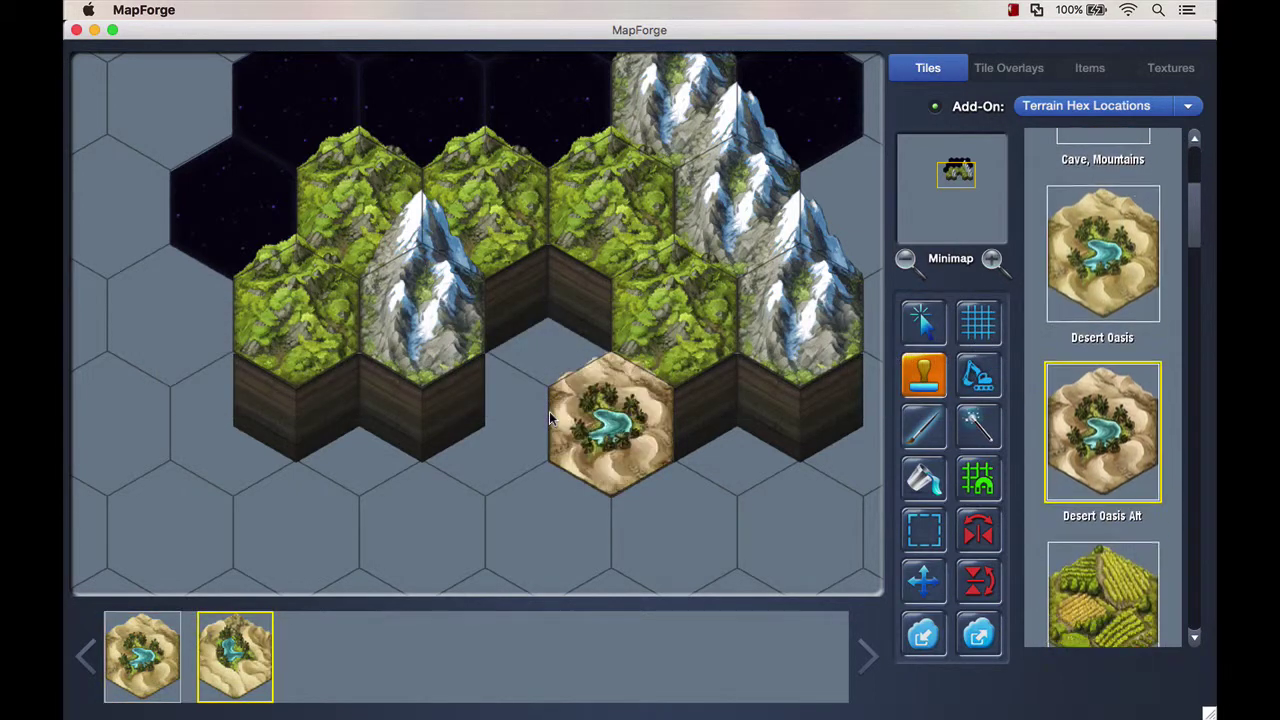
key("Down")
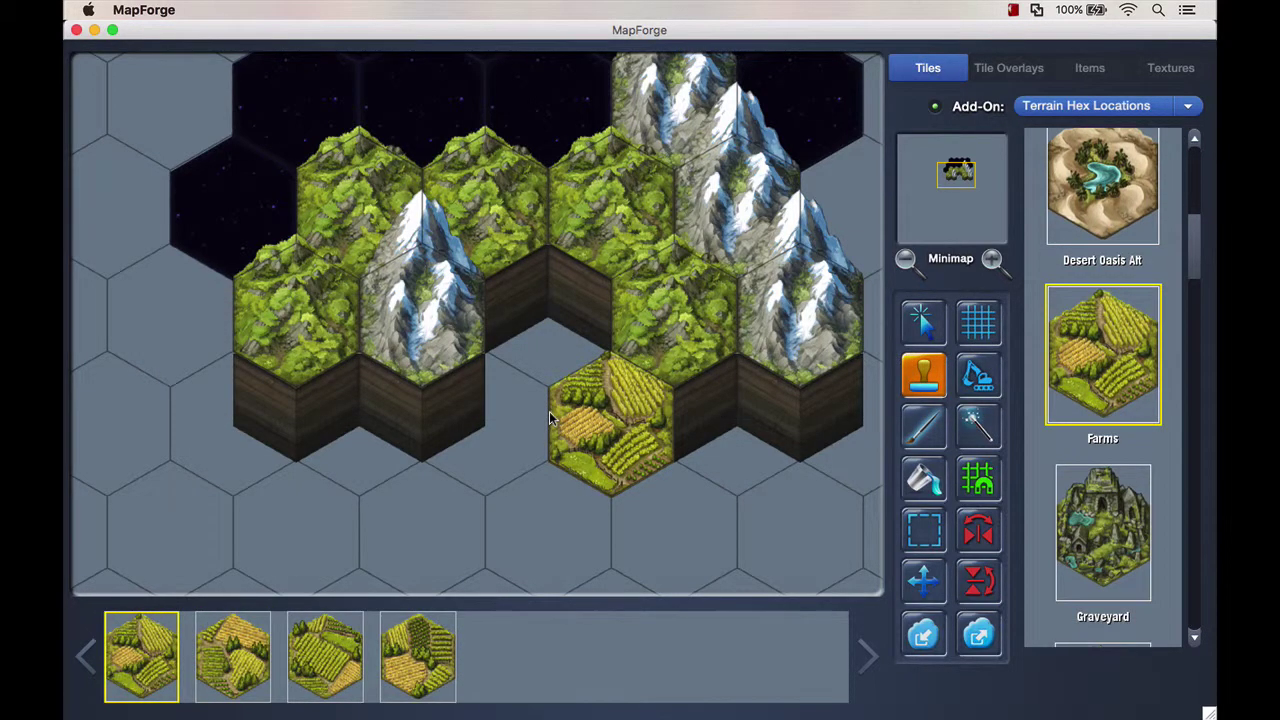
key("Down")
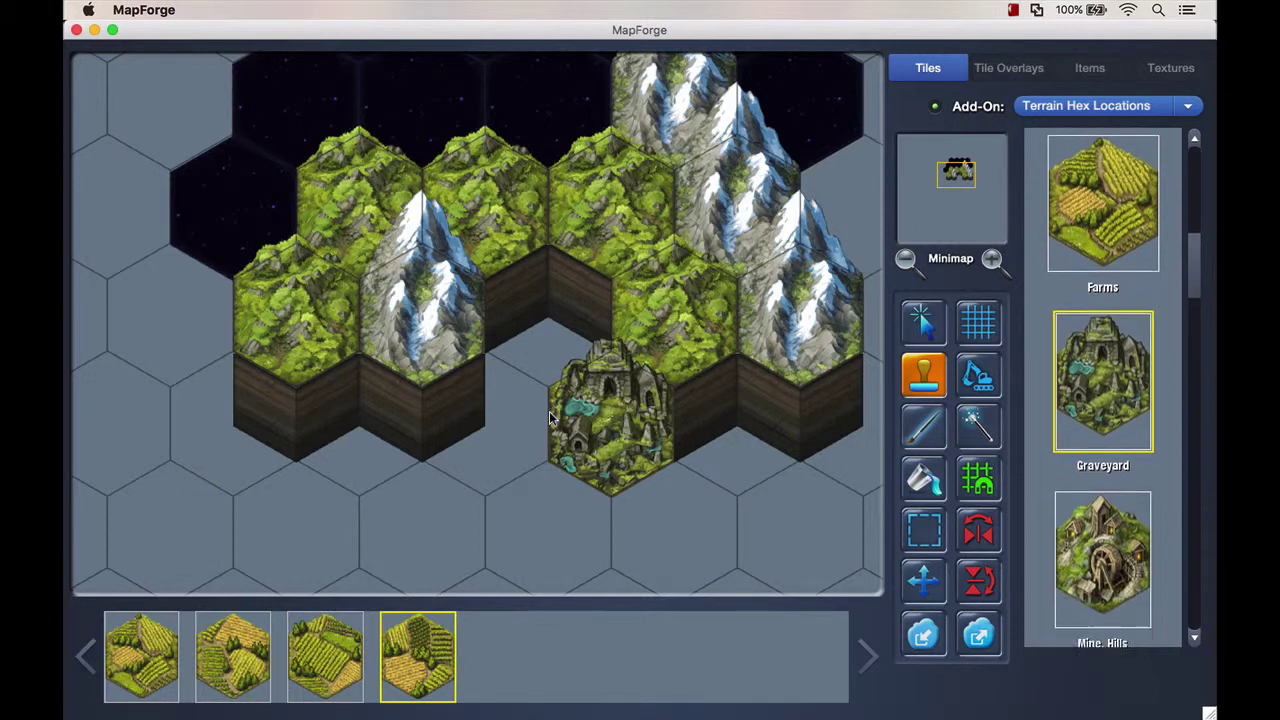
key("Down")
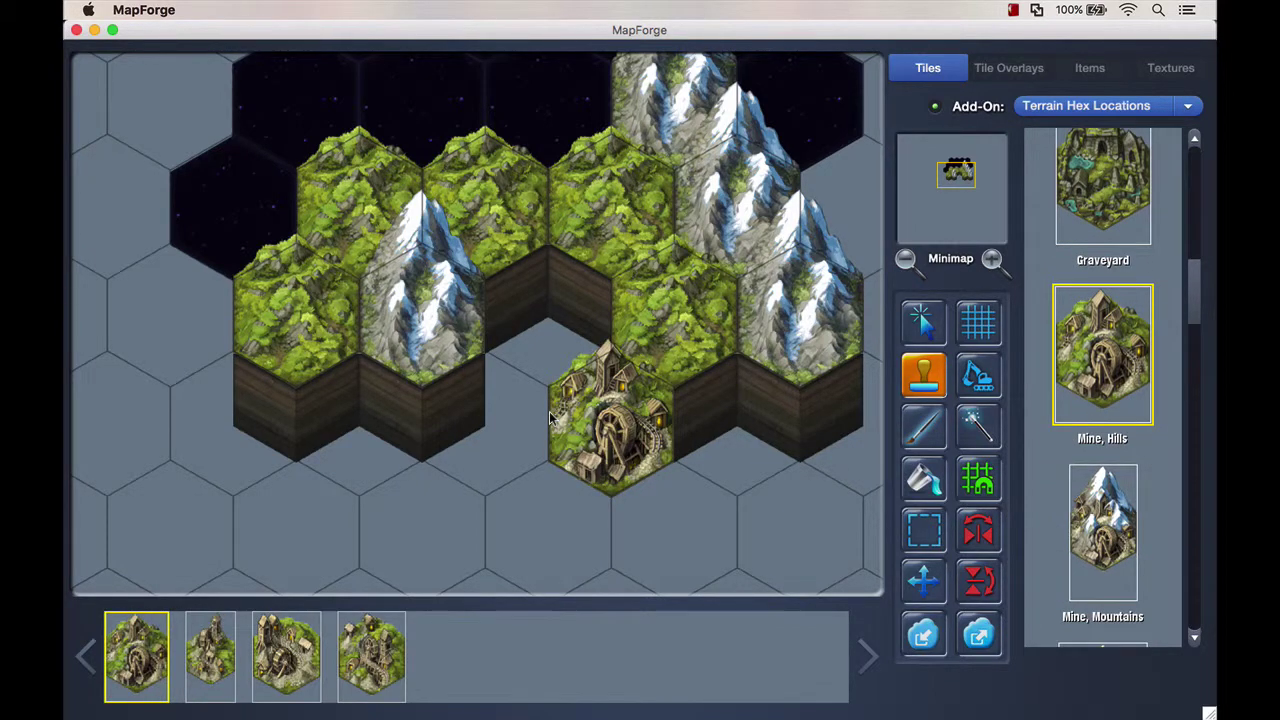
key("Down")
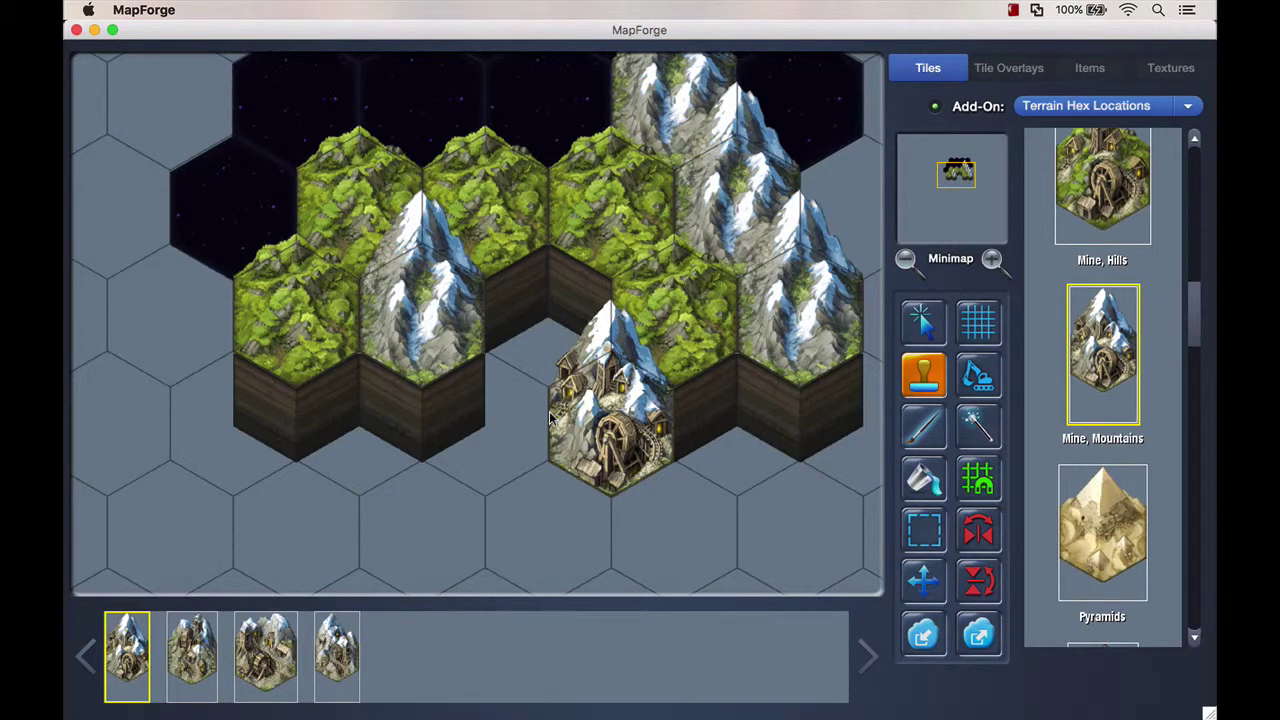
key("Down")
key("Down")
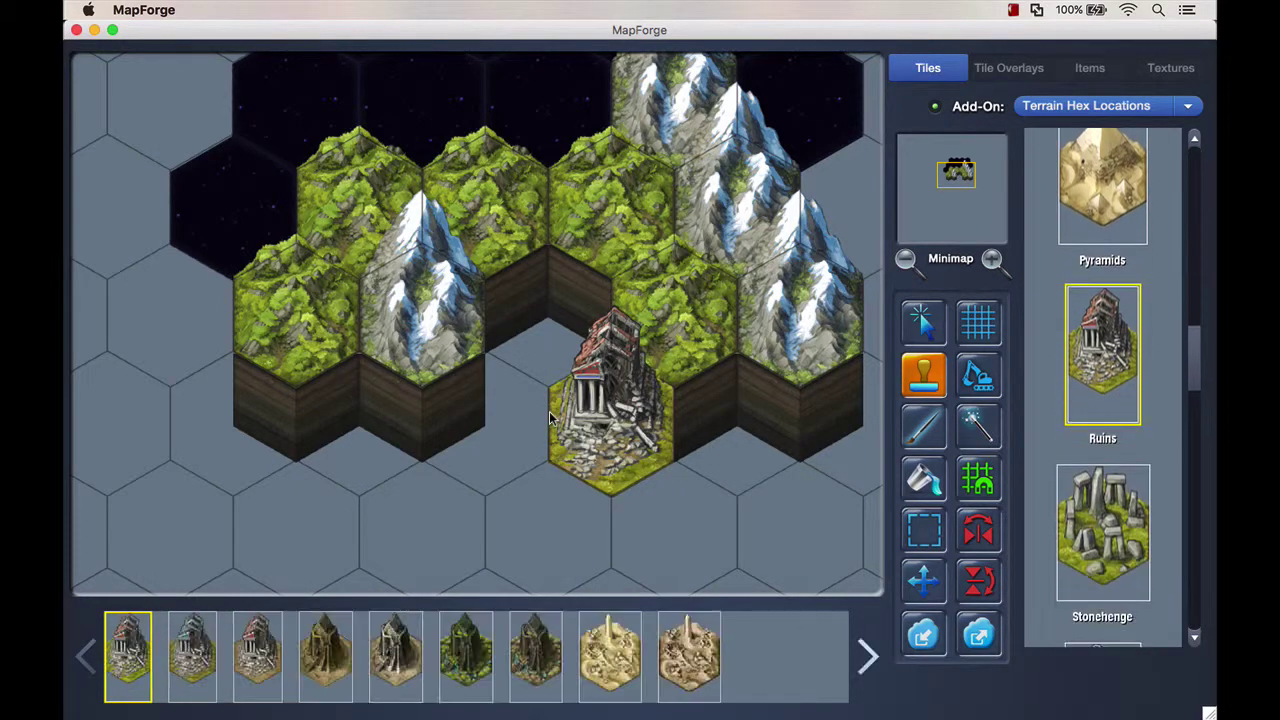
key("Down")
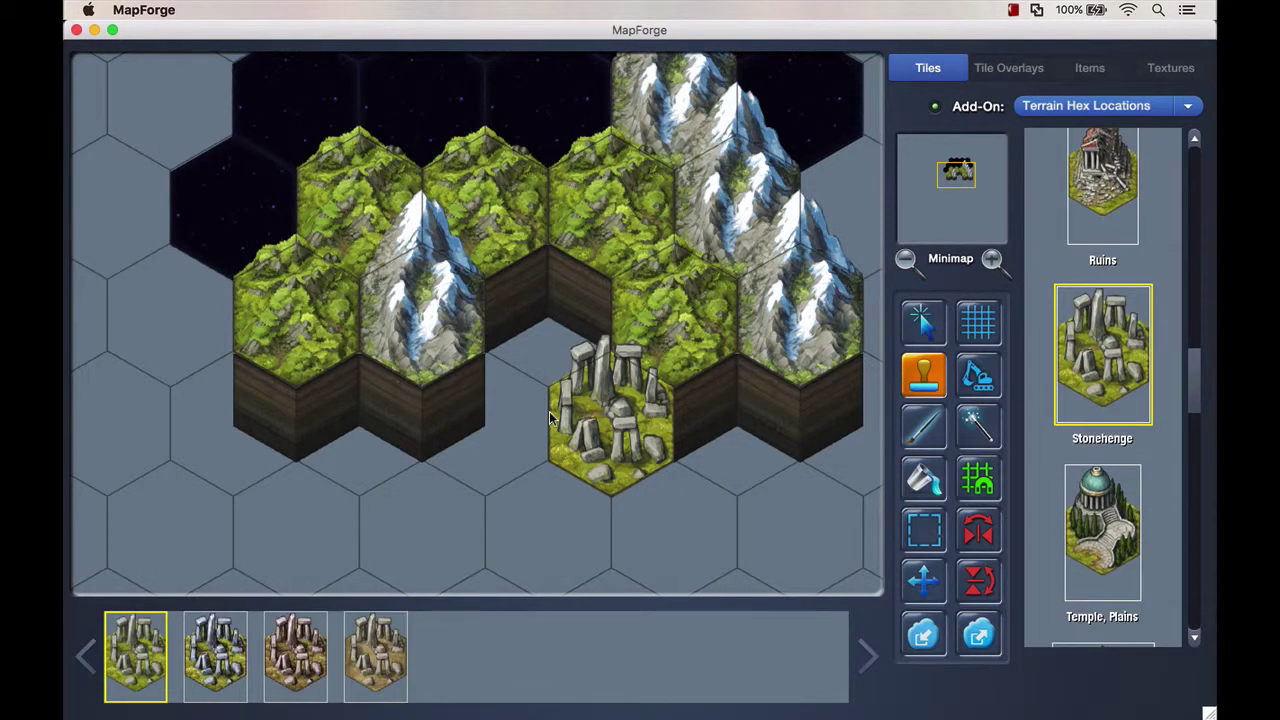
key("Down")
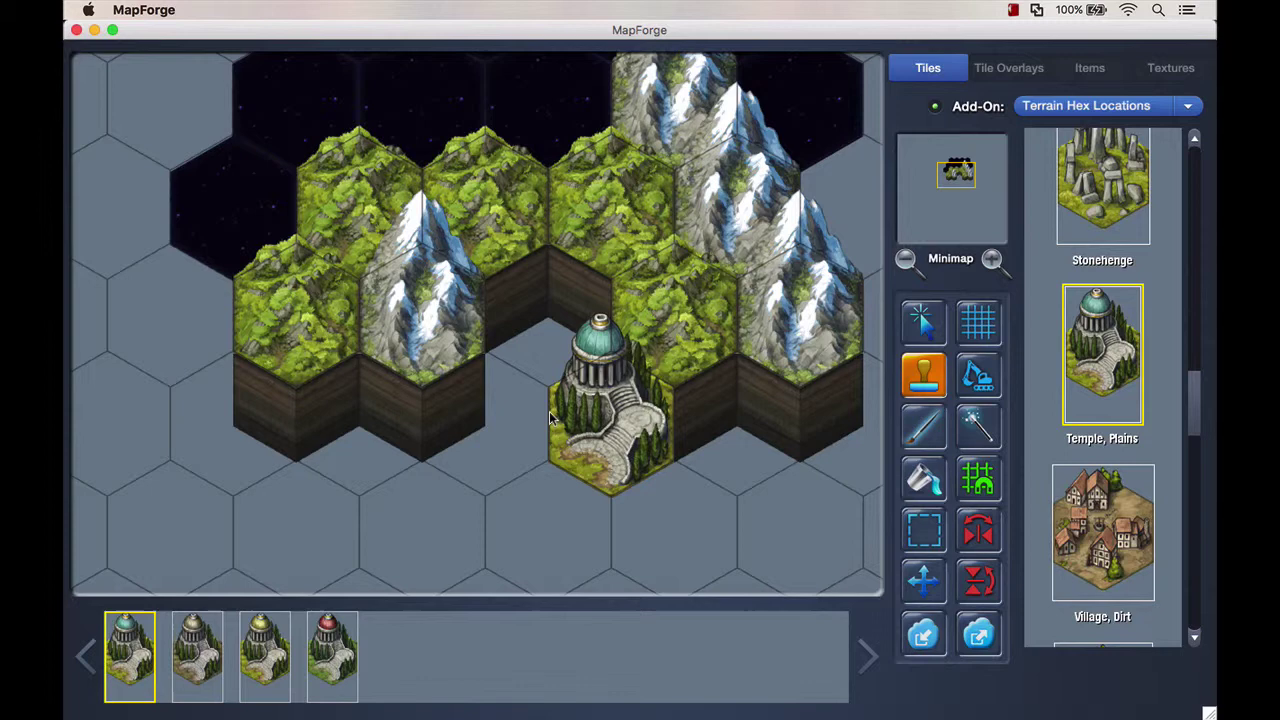